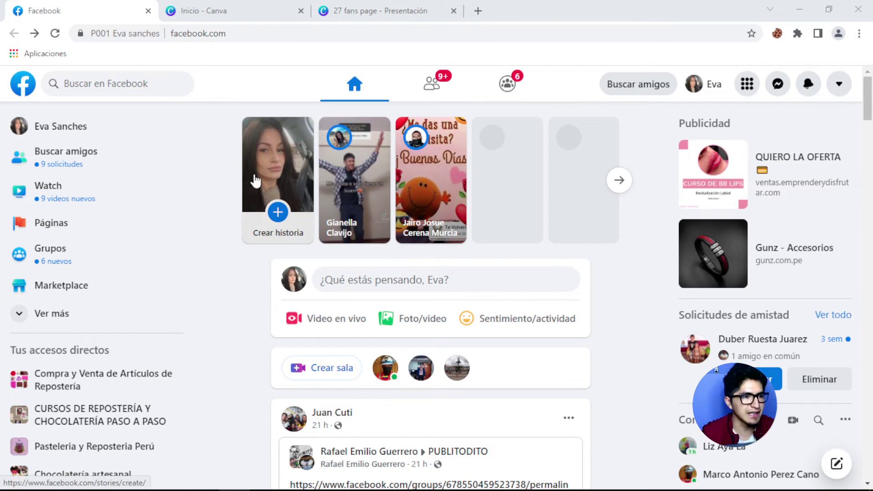
# Look through the Pages section, then return to the home feed.
pyautogui.scroll(-2, 509, 209)
pyautogui.scroll(-10, 510, 223)
pyautogui.scroll(12, 511, 220)
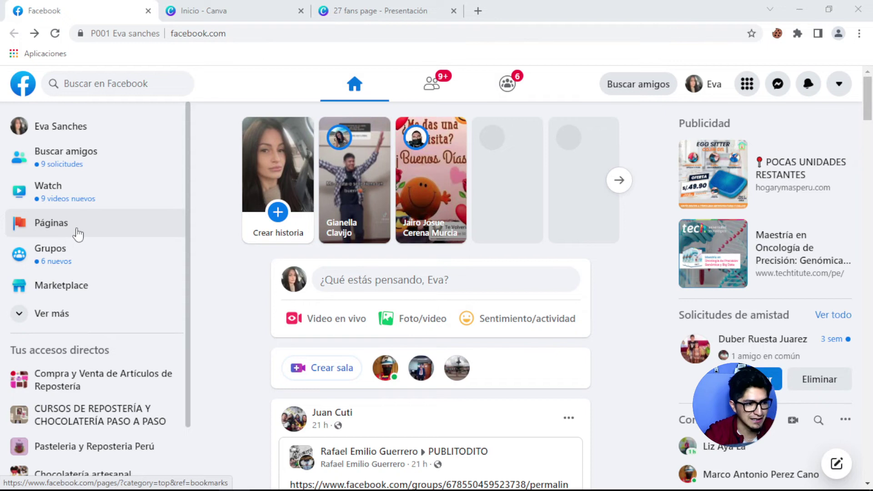
pyautogui.click(79, 234)
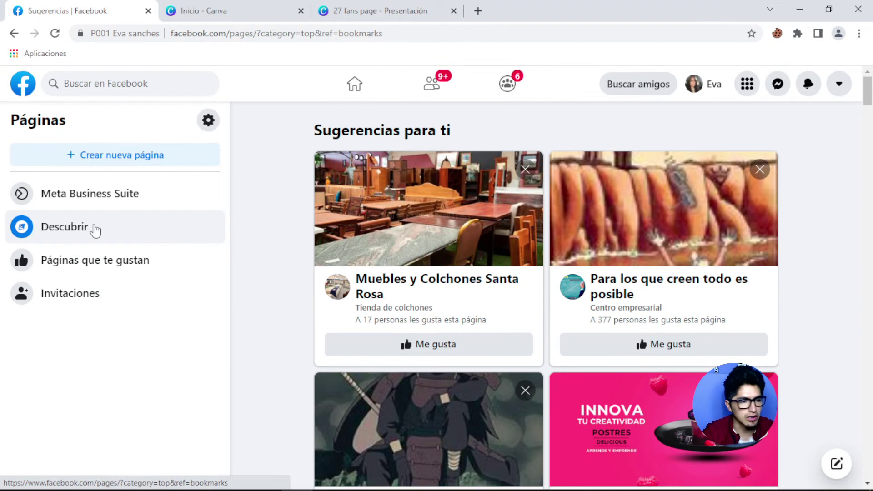
pyautogui.scroll(-7, 477, 282)
pyautogui.scroll(5, 478, 279)
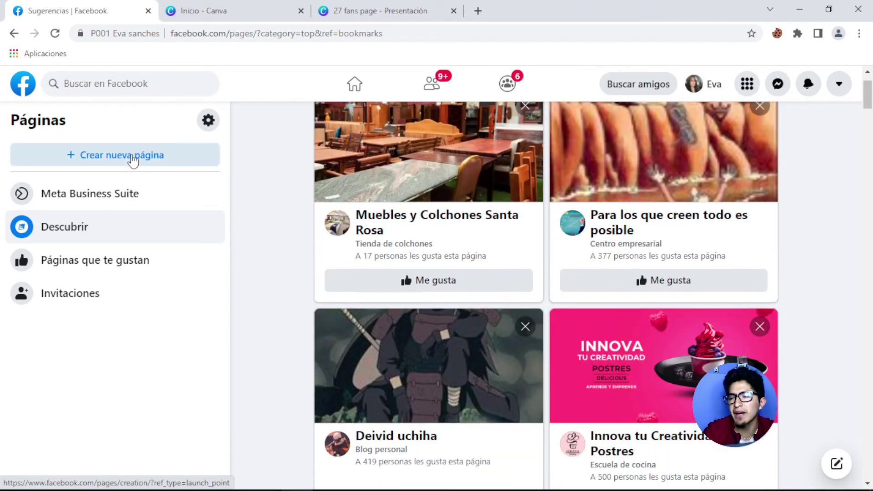
pyautogui.click(14, 34)
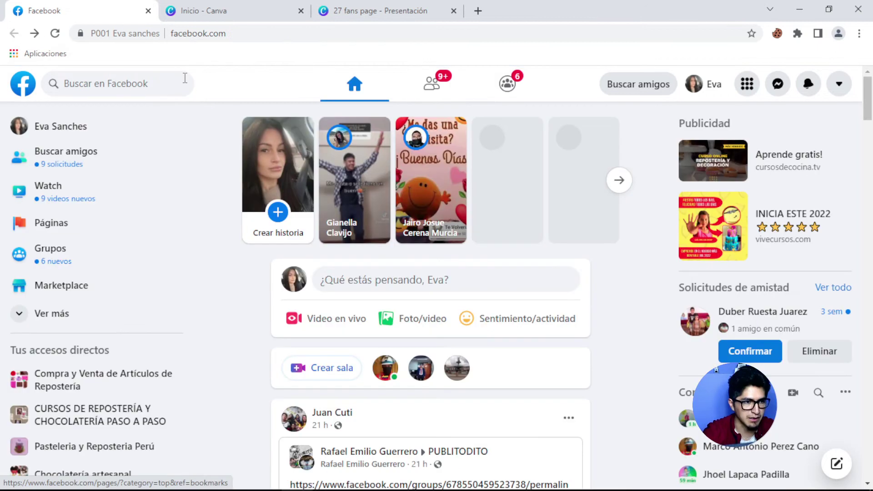
# Go to facebook.com/pages and start creating a new page.
pyautogui.click(259, 33)
pyautogui.press('End')
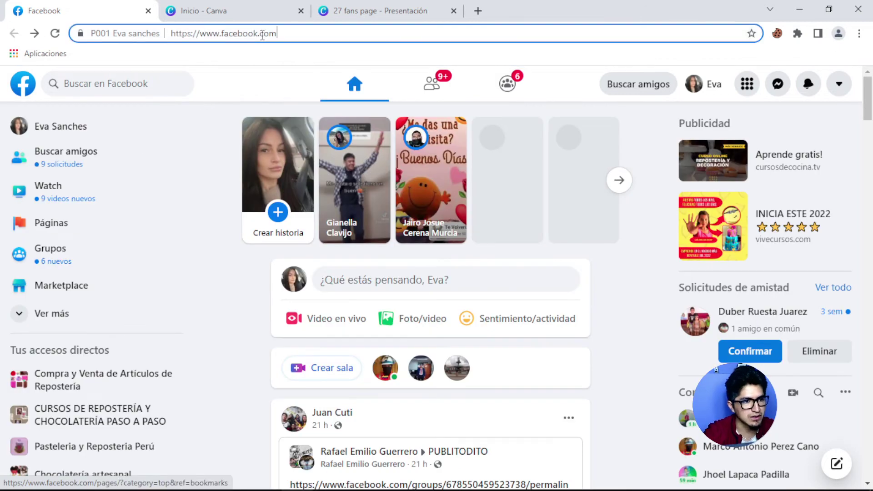
pyautogui.write('/')
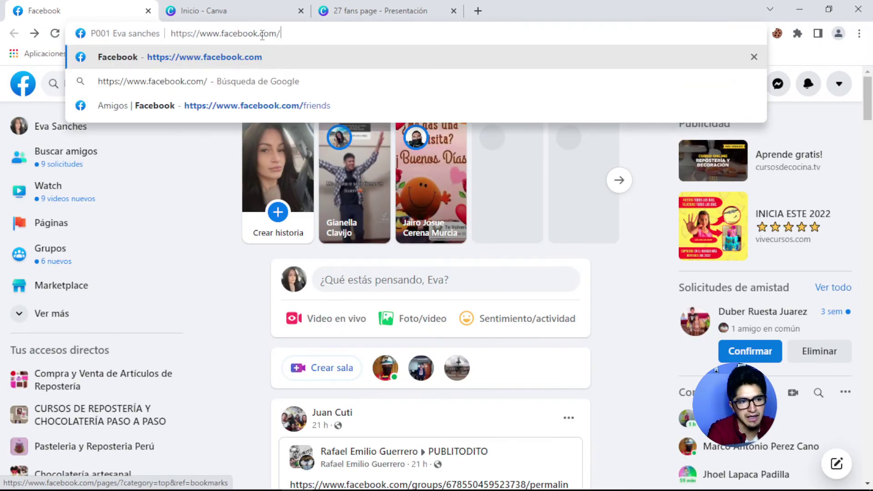
pyautogui.write('page')
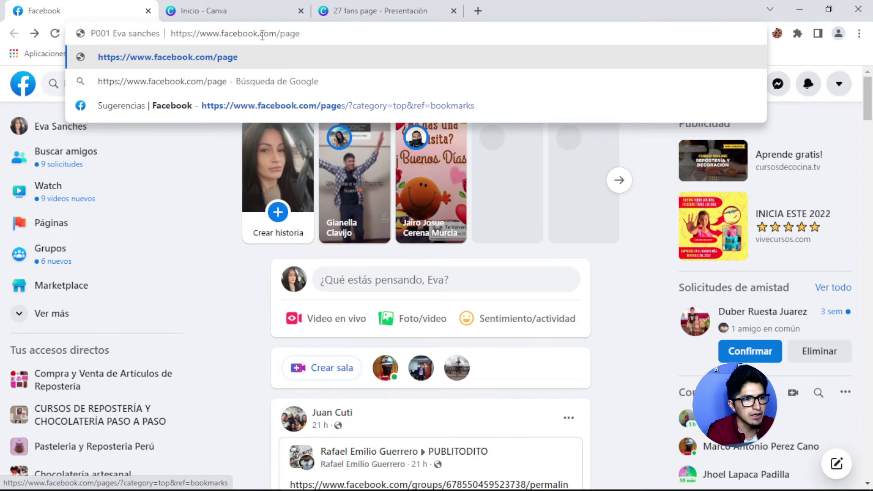
pyautogui.write('s')
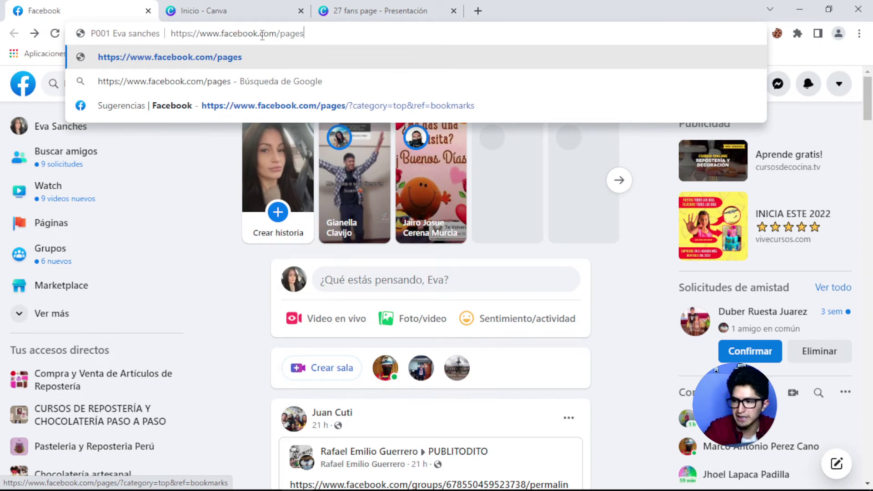
pyautogui.press('Return')
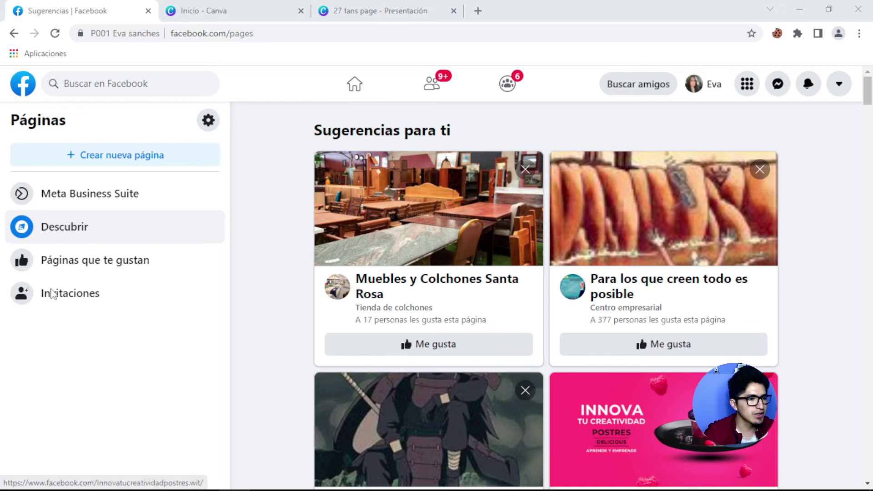
pyautogui.click(127, 165)
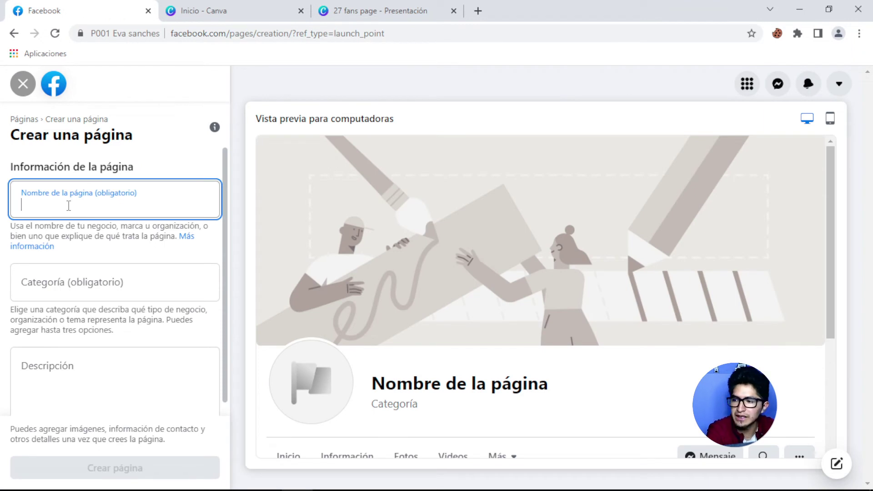
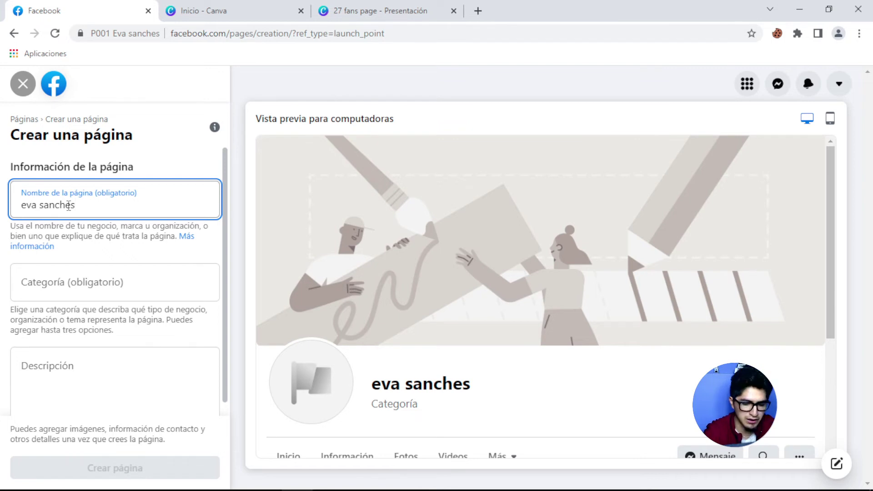
# Enter the owner's name as the page name.
pyautogui.doubleClick(69, 206)
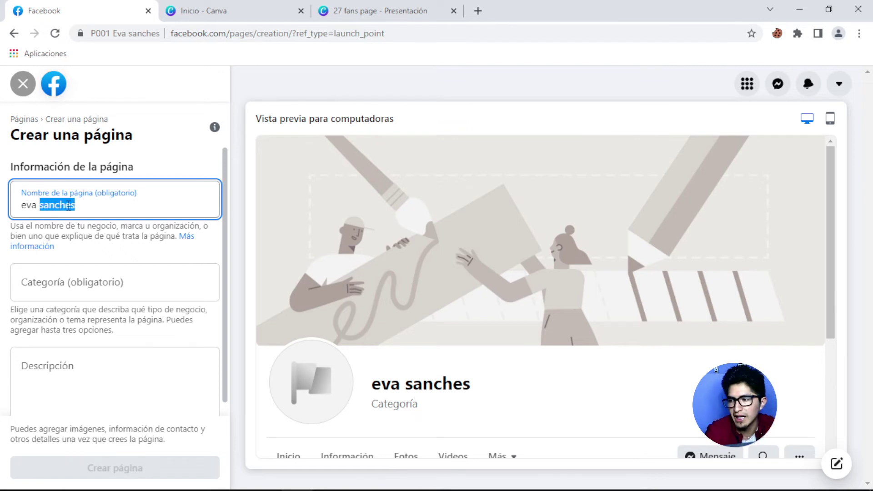
# Add Spa and Publicidad/marketing as page categories.
pyautogui.click(77, 283)
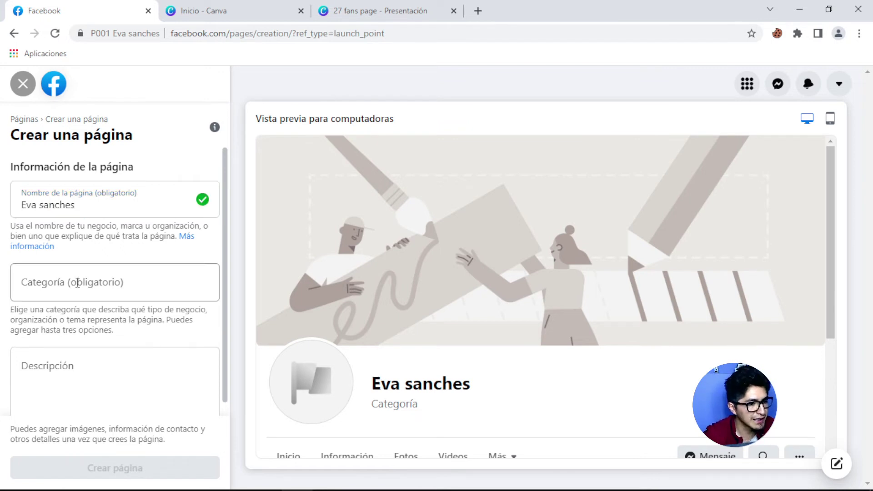
pyautogui.write('spa')
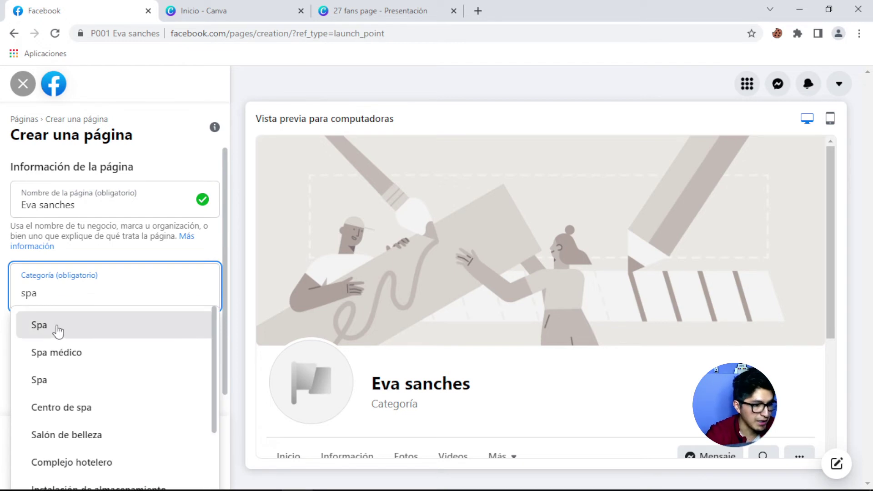
pyautogui.click(57, 332)
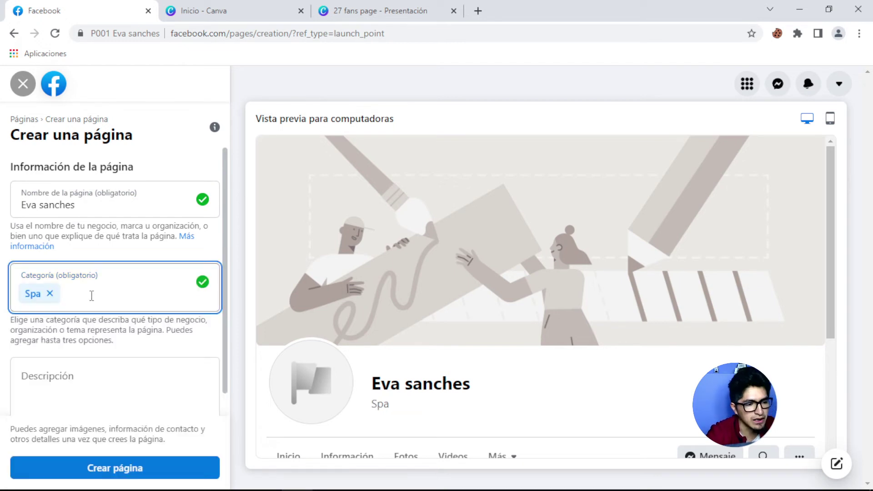
pyautogui.write('marke')
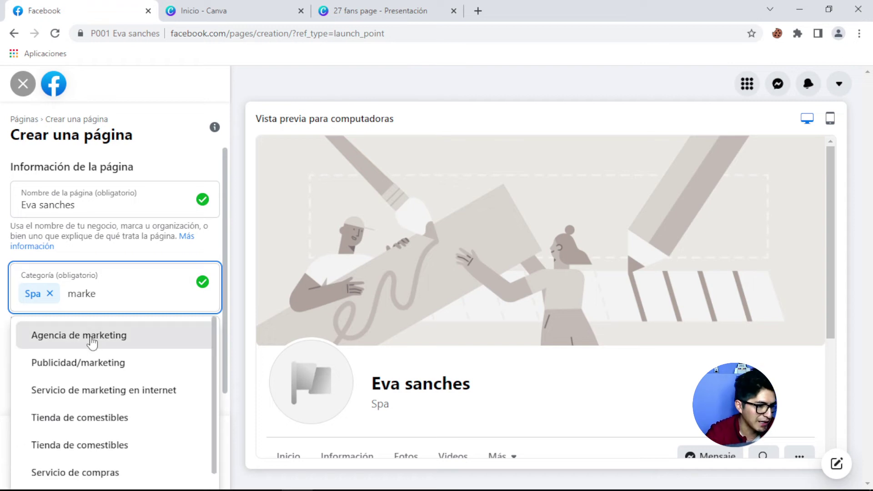
pyautogui.click(101, 372)
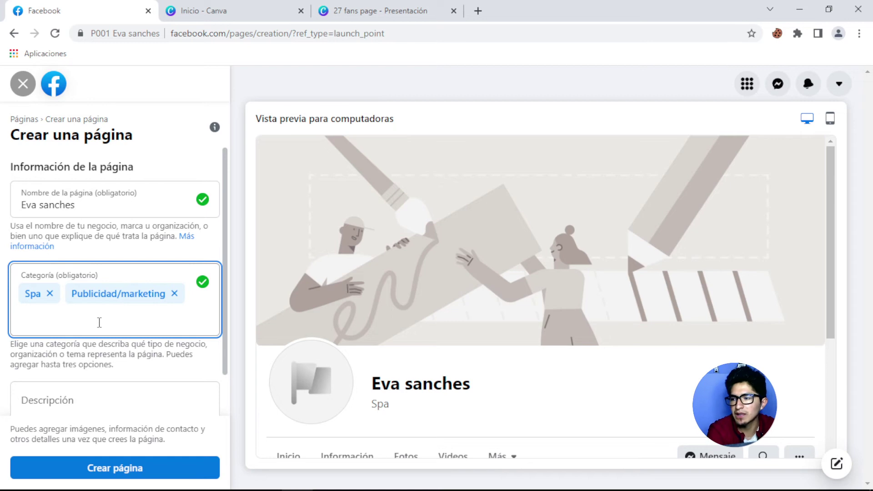
# Try other category searches, then add Estudio de yoga as the third category.
pyautogui.write('in')
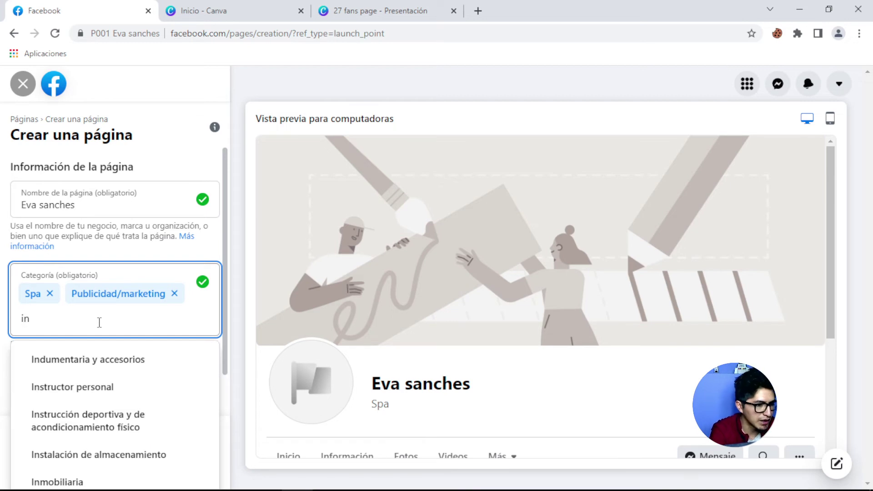
pyautogui.write('mo')
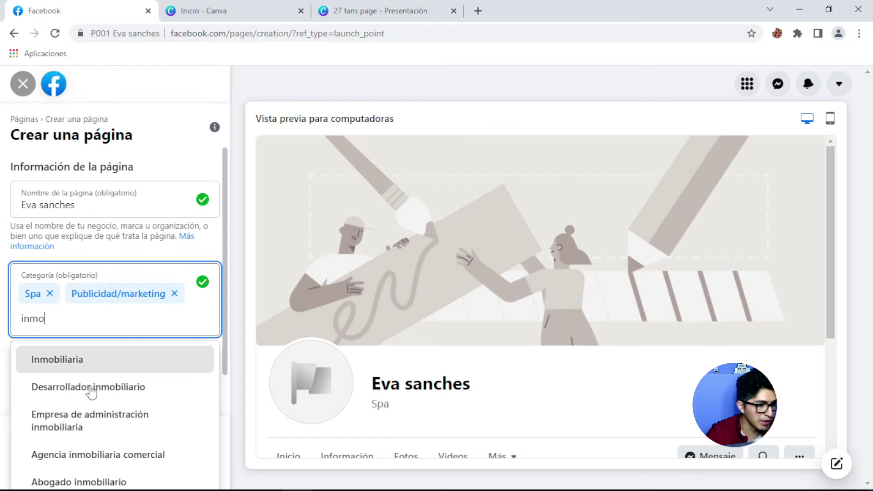
pyautogui.doubleClick(15, 318)
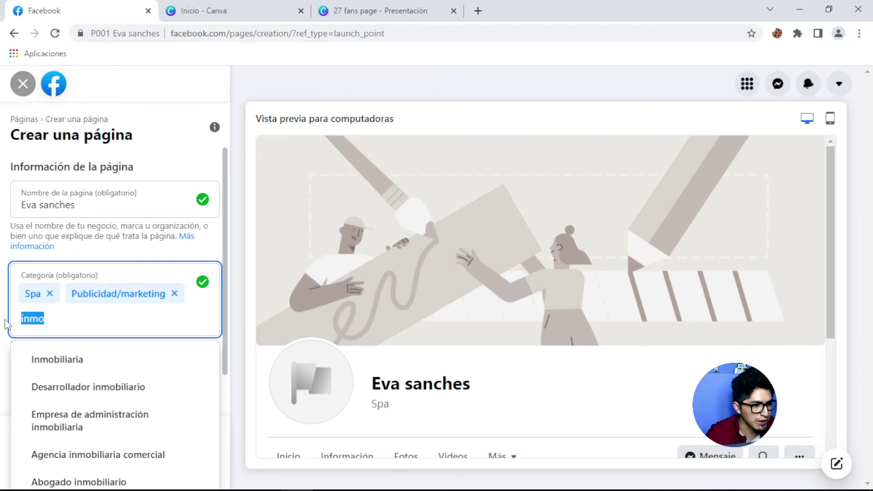
pyautogui.press('BackSpace')
pyautogui.write('este')
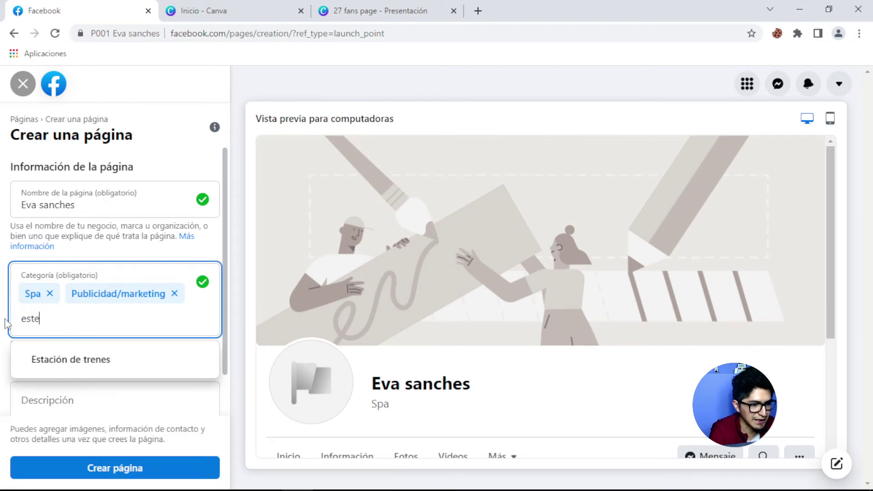
pyautogui.write('t')
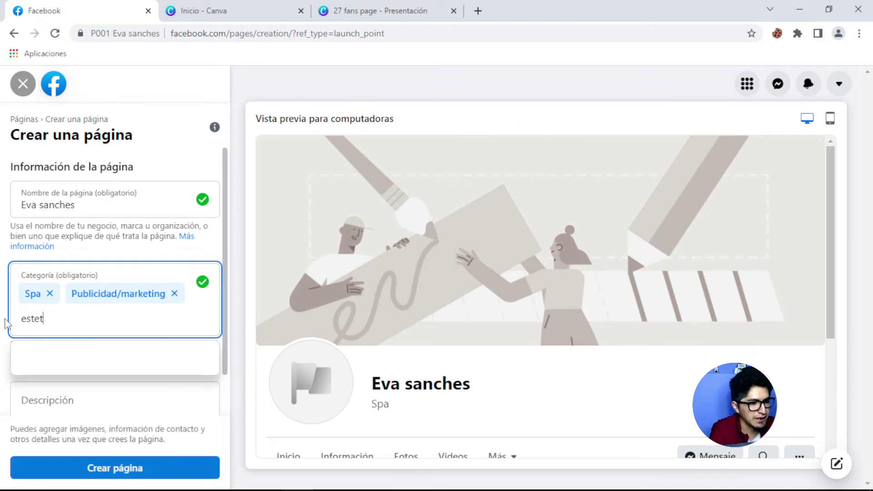
pyautogui.write('ic')
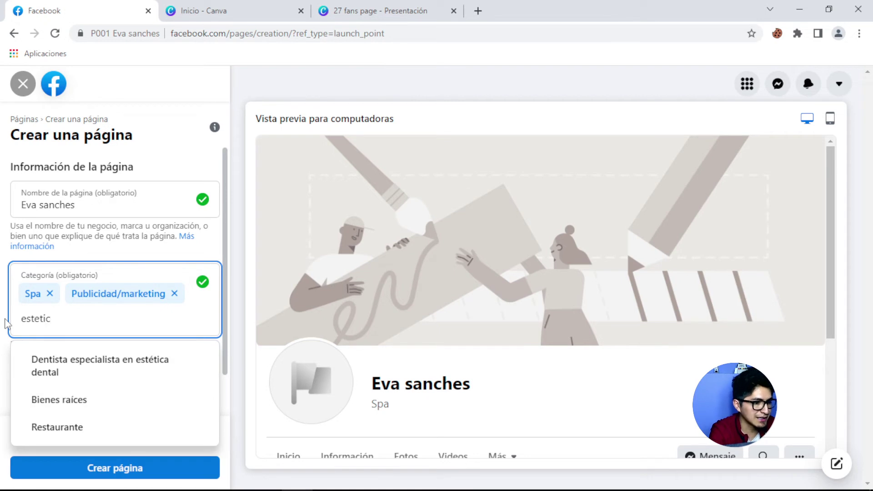
pyautogui.press('BackSpace')
pyautogui.press('BackSpace')
pyautogui.press('BackSpace')
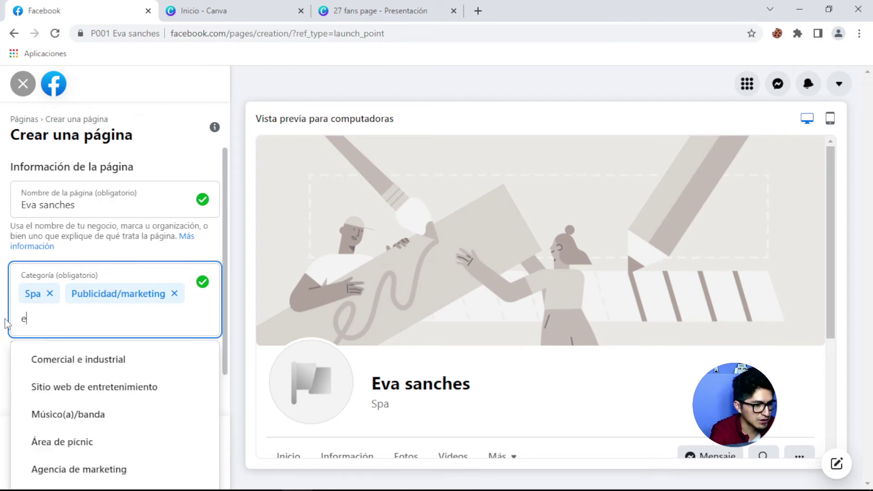
pyautogui.write('tica')
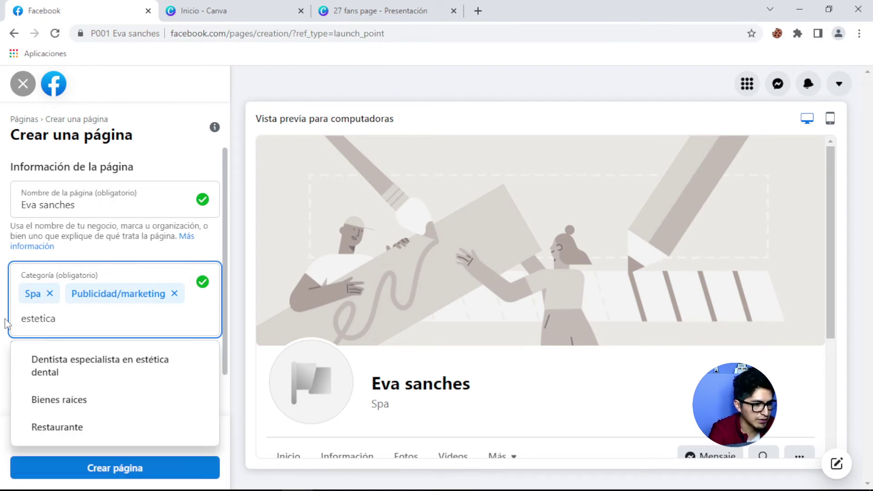
pyautogui.moveTo(56, 318); pyautogui.dragTo(23, 319)
pyautogui.press('BackSpace')
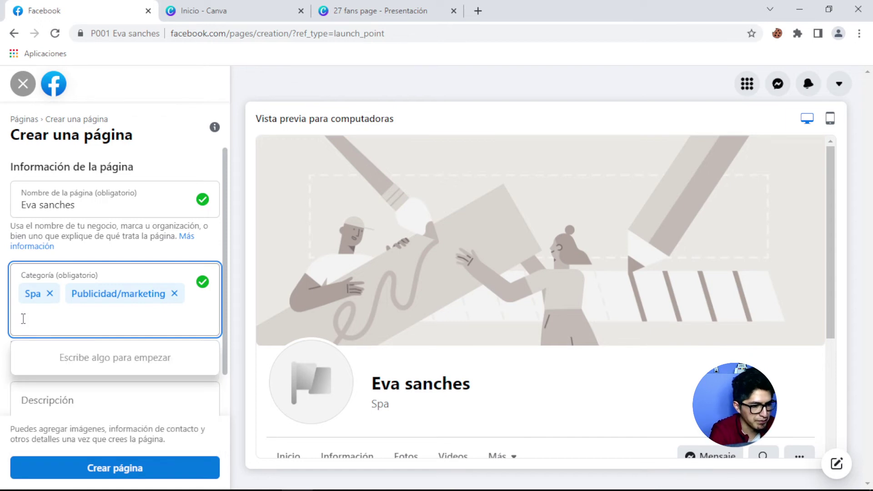
pyautogui.write('yoga')
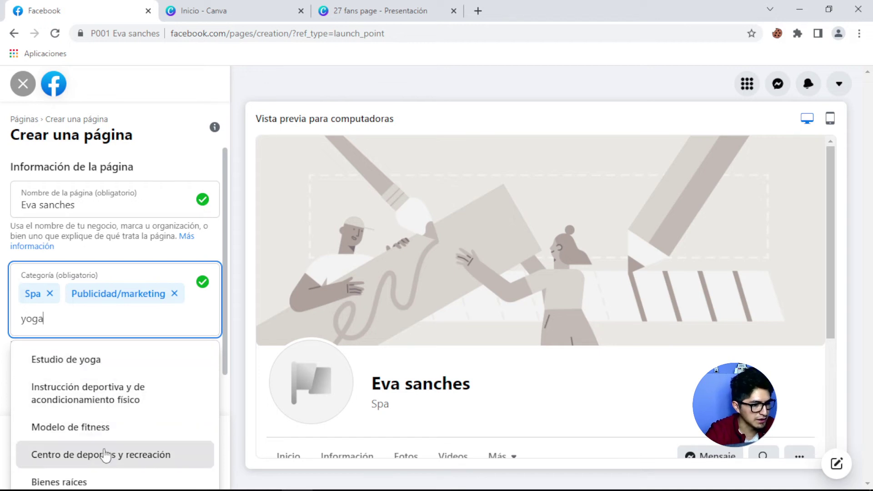
pyautogui.click(108, 372)
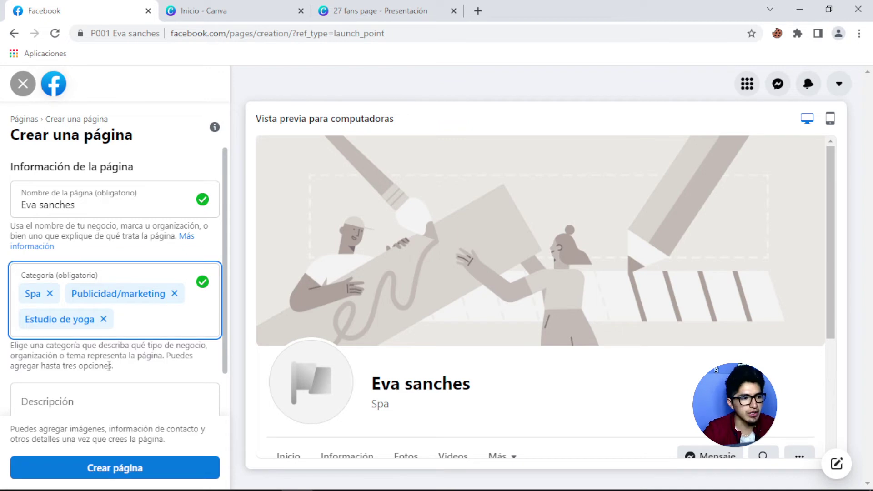
# Paste the radiant-skin, no-surgery description into Descripción and dismiss the blank preview popup.
pyautogui.scroll(-1, 101, 346)
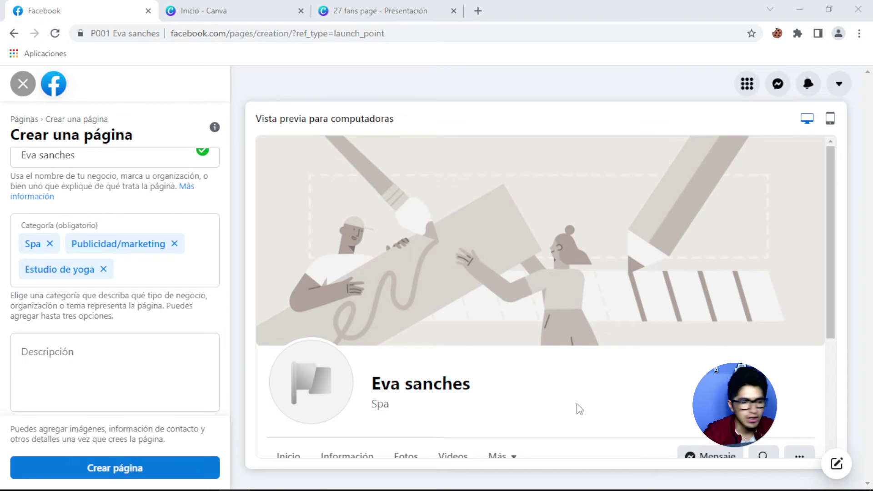
pyautogui.click(73, 351)
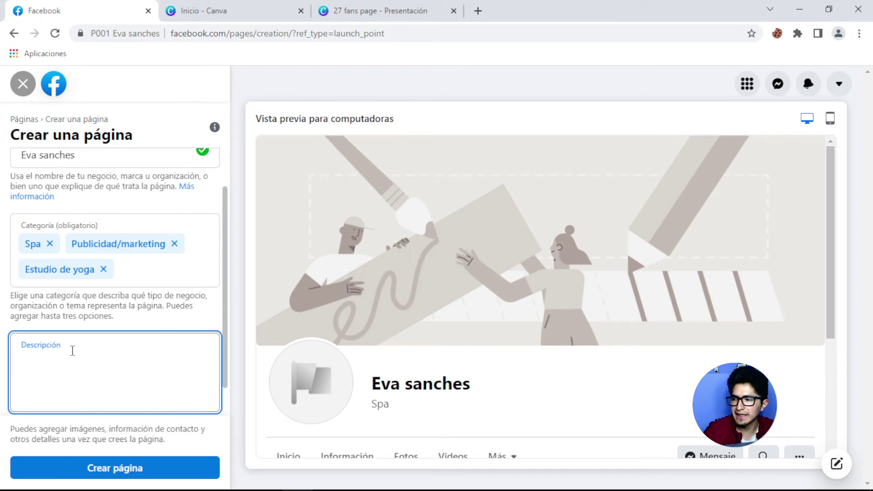
pyautogui.write('Descubre cómo lucir una piel radiante de una manera fácil divertida, sin cirugías de manera holística')
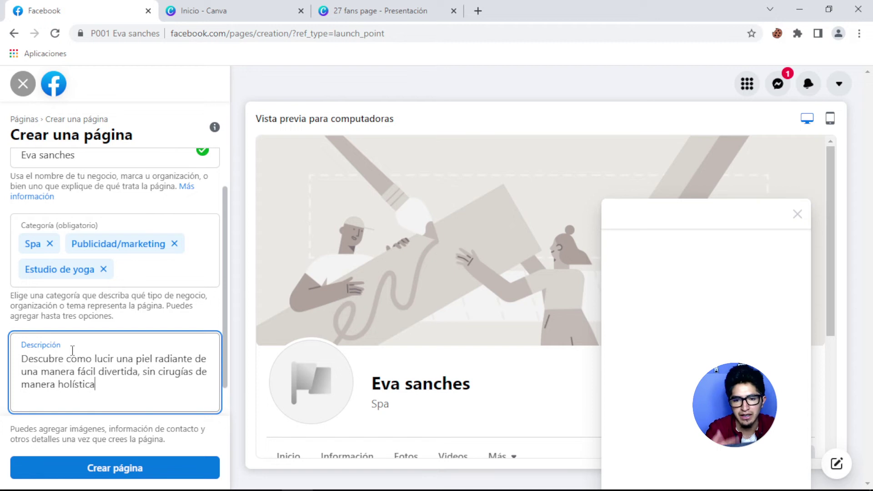
pyautogui.click(798, 217)
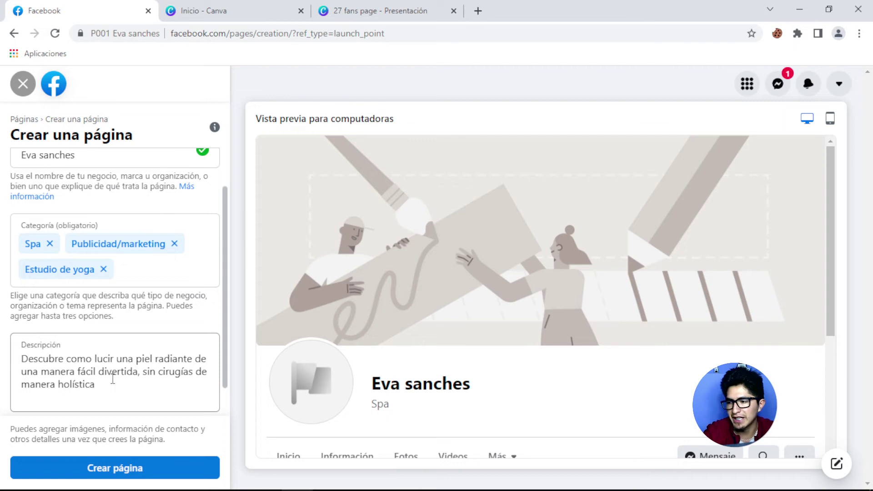
# Review the pasted description and the completed page form.
pyautogui.click(113, 379)
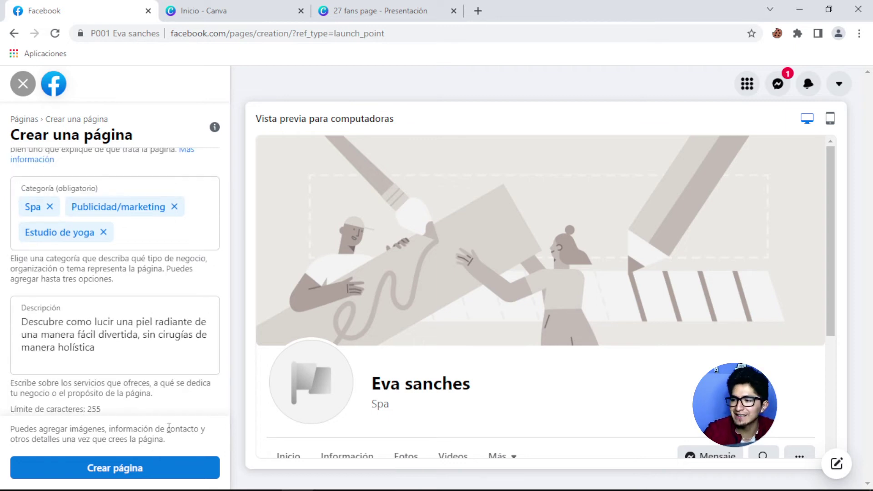
pyautogui.scroll(2, 161, 365)
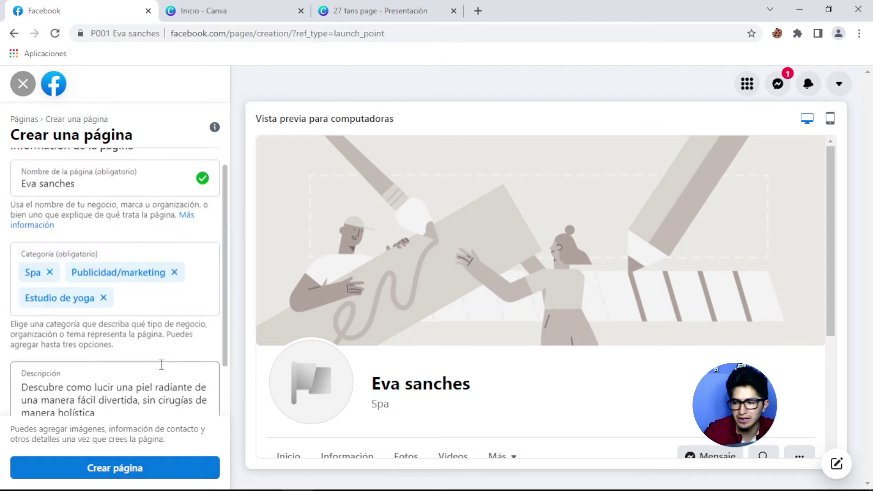
pyautogui.scroll(-2, 162, 369)
pyautogui.scroll(2, 163, 371)
pyautogui.scroll(-2, 162, 367)
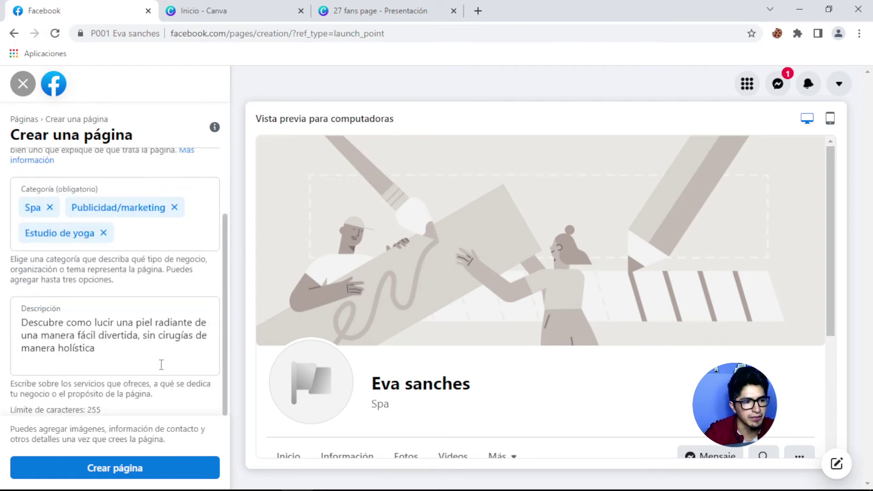
pyautogui.scroll(2, 137, 259)
pyautogui.scroll(-1, 115, 285)
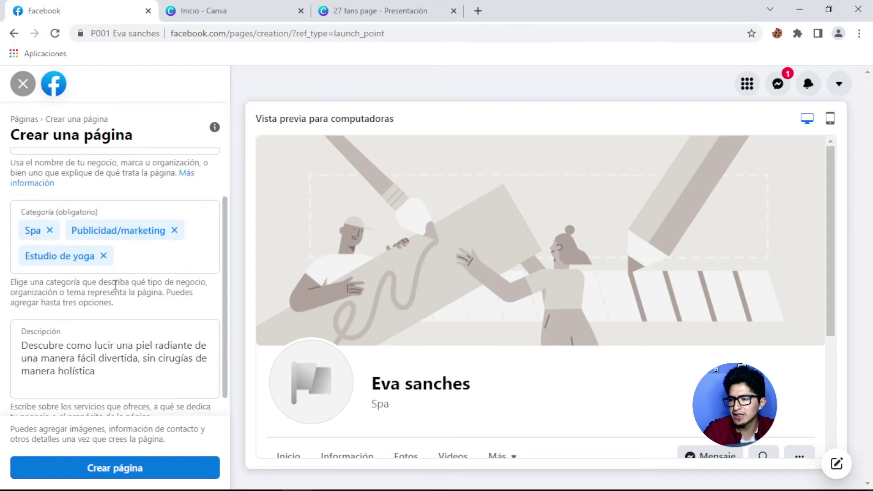
pyautogui.scroll(-1, 115, 286)
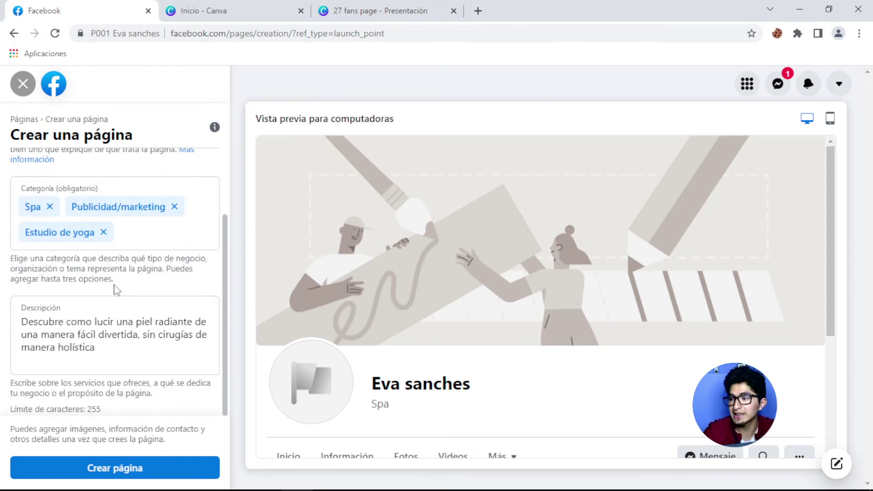
pyautogui.click(138, 340)
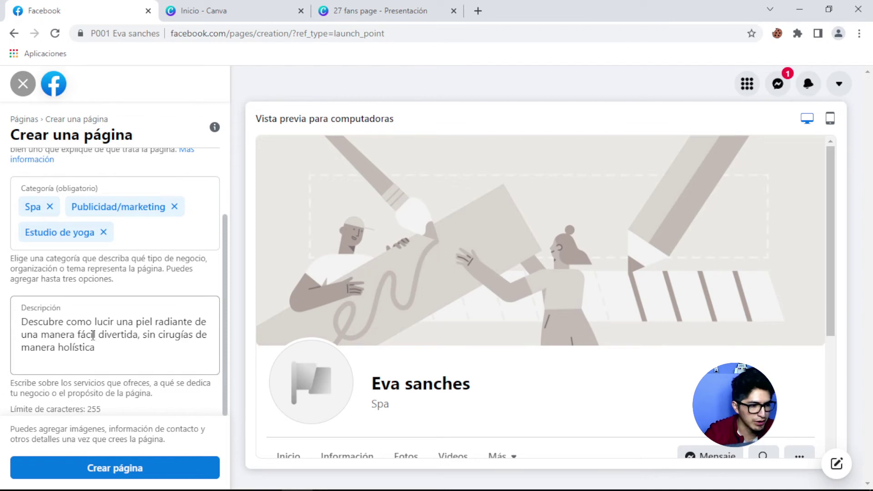
pyautogui.scroll(3, 177, 246)
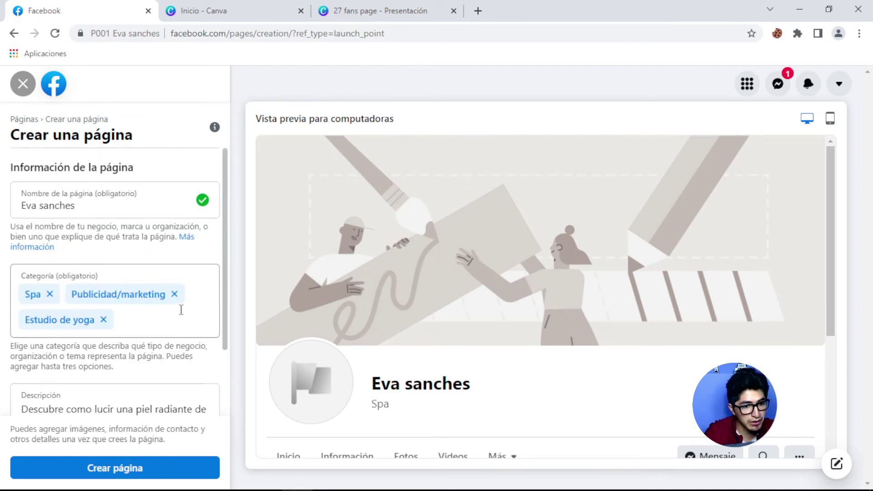
pyautogui.scroll(-3, 181, 309)
pyautogui.scroll(3, 181, 310)
pyautogui.scroll(-3, 182, 309)
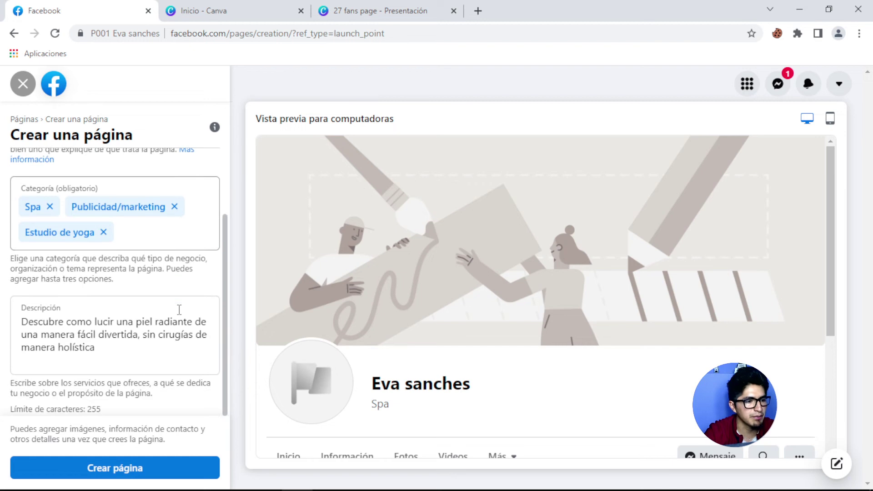
# Create the page, cancel the profile-photo file picker, and switch to Canva's home tab.
pyautogui.click(126, 475)
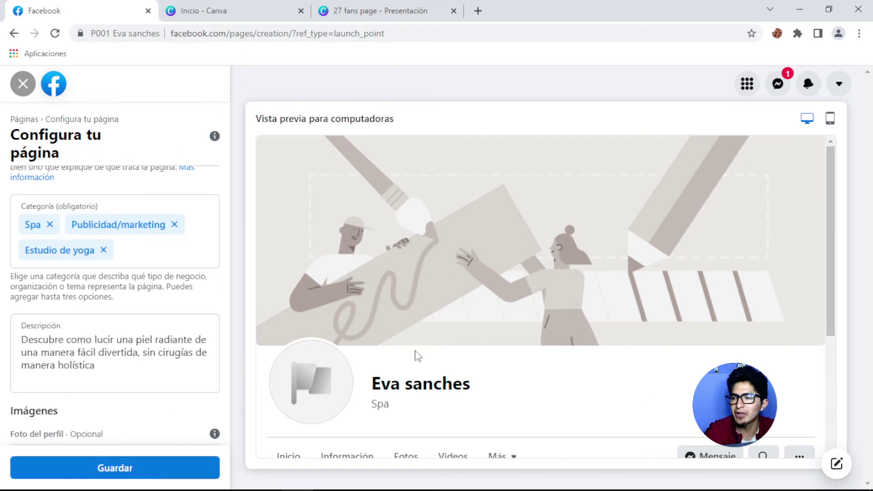
pyautogui.scroll(-4, 131, 273)
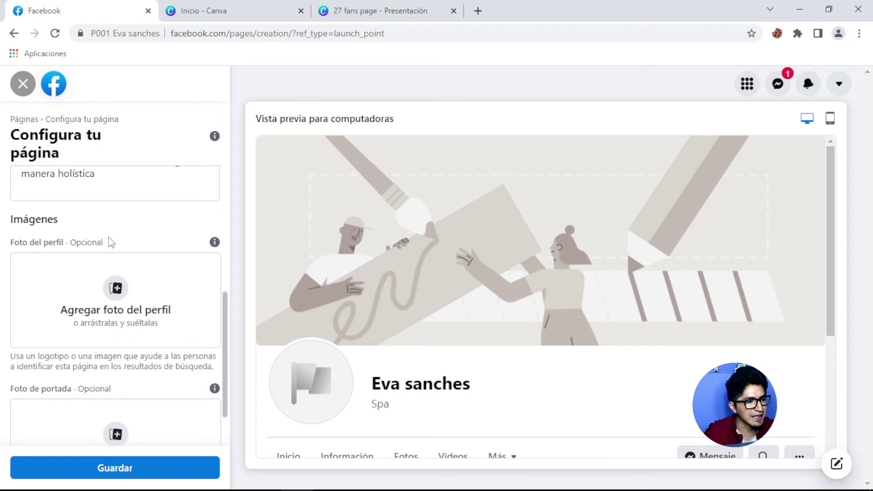
pyautogui.click(119, 291)
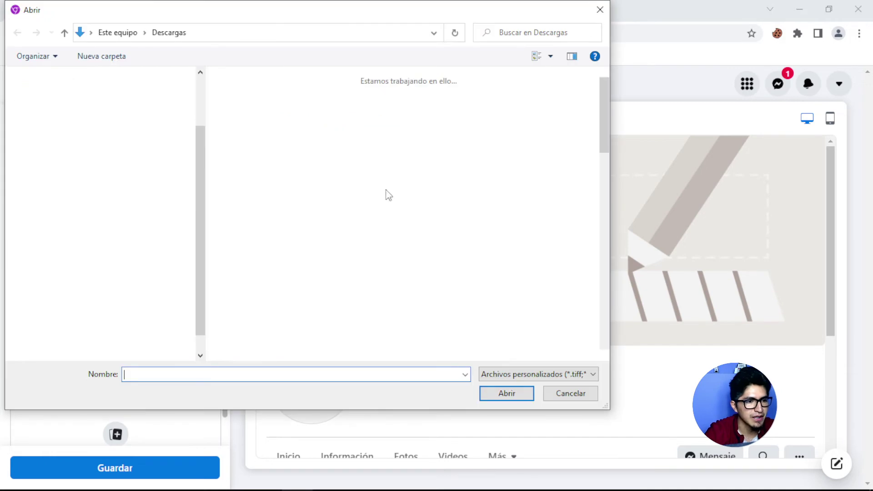
pyautogui.click(601, 9)
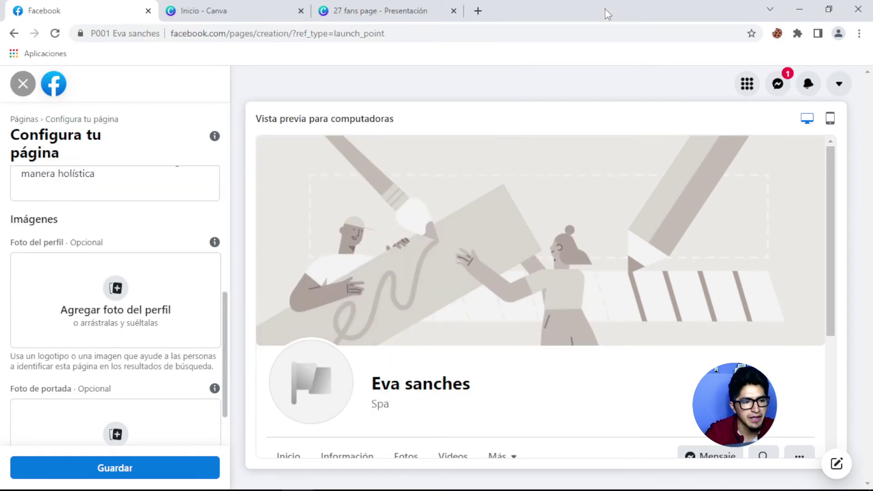
pyautogui.scroll(-1, 163, 265)
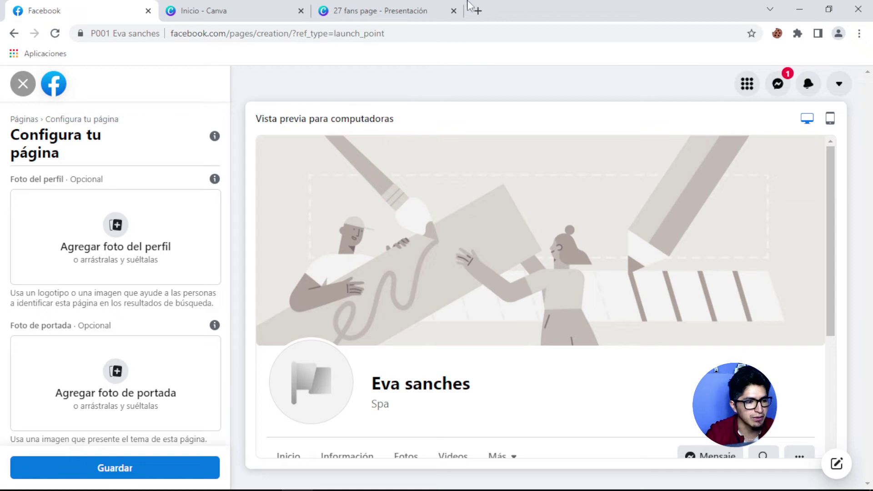
pyautogui.click(269, 18)
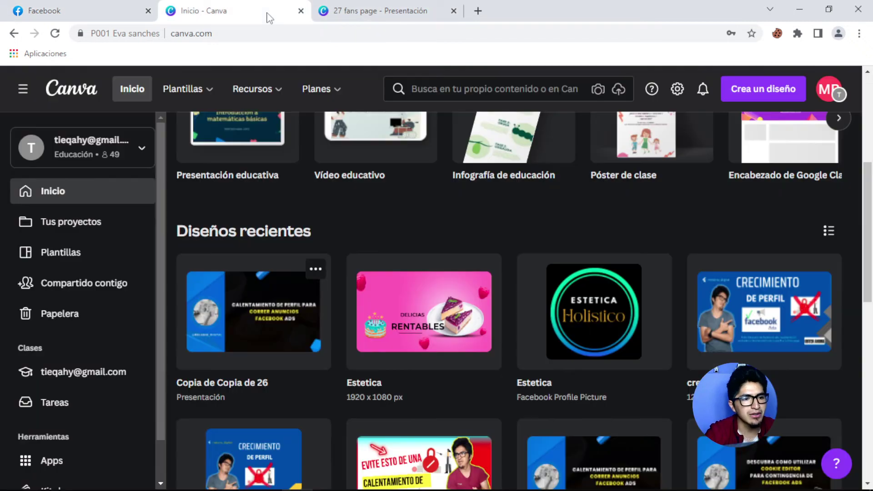
# Search Canva templates for 'facebook portada'.
pyautogui.click(443, 90)
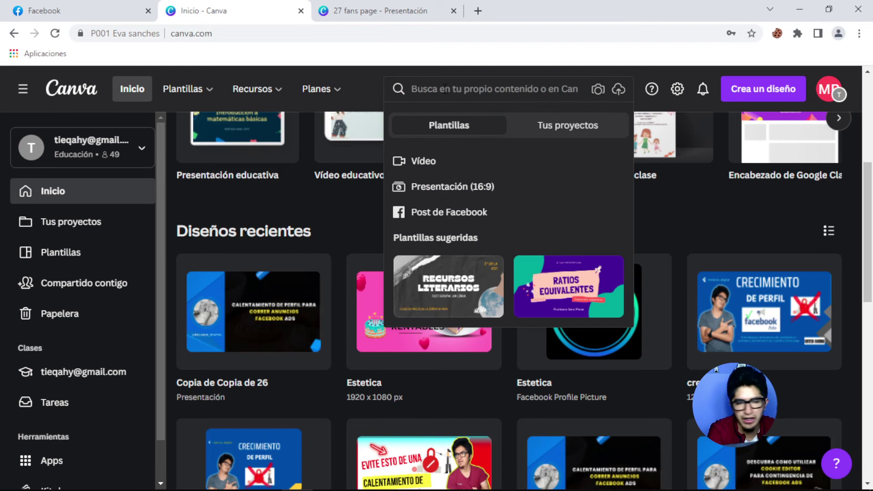
pyautogui.write('fo')
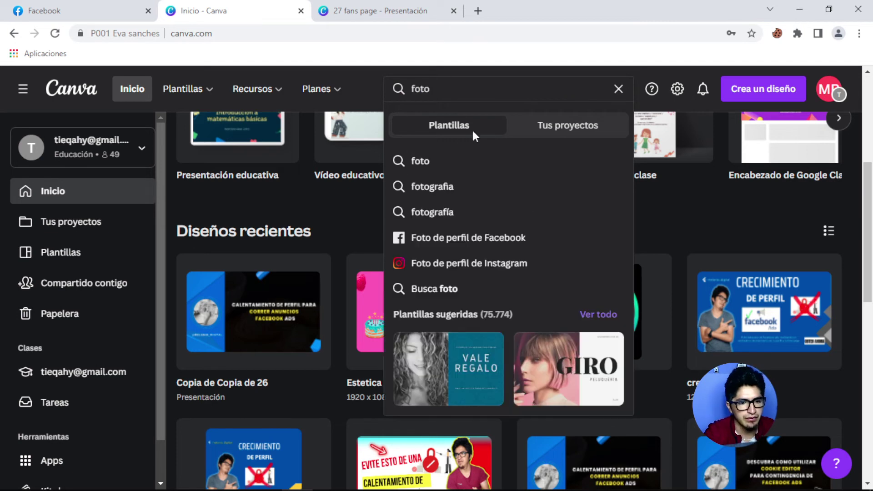
pyautogui.write('to')
pyautogui.doubleClick(420, 88)
pyautogui.write('f')
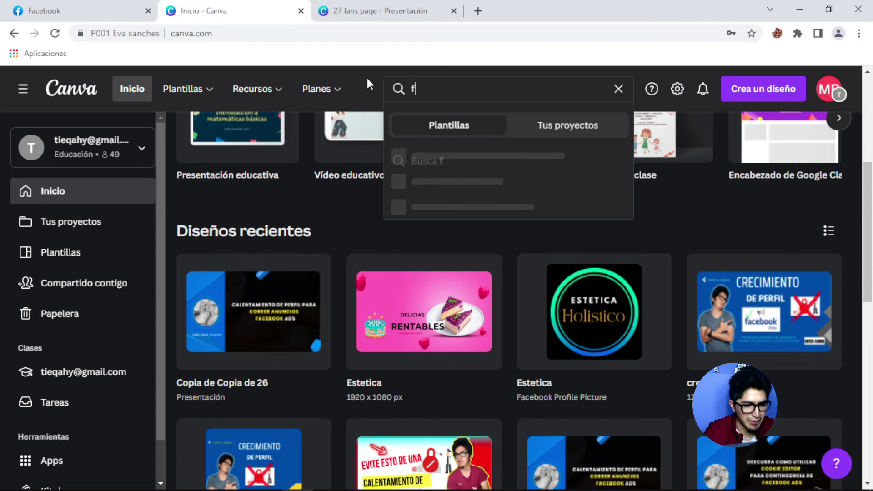
pyautogui.write('acebook por')
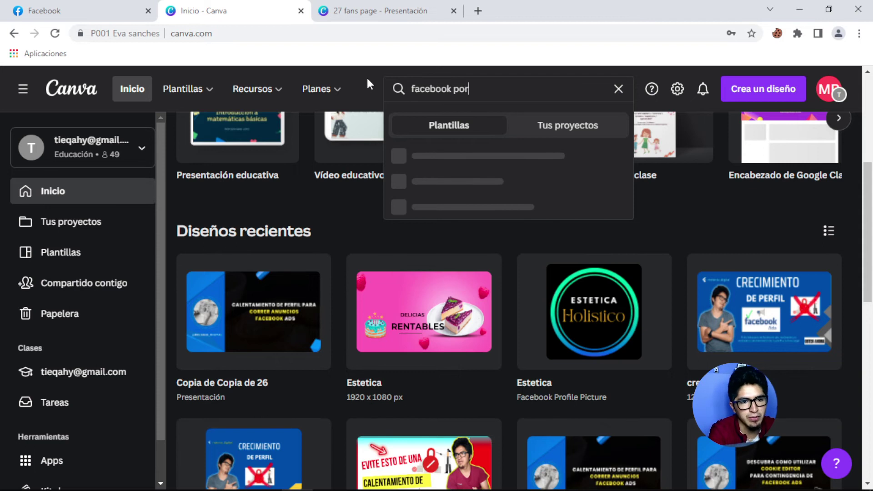
pyautogui.write('tada')
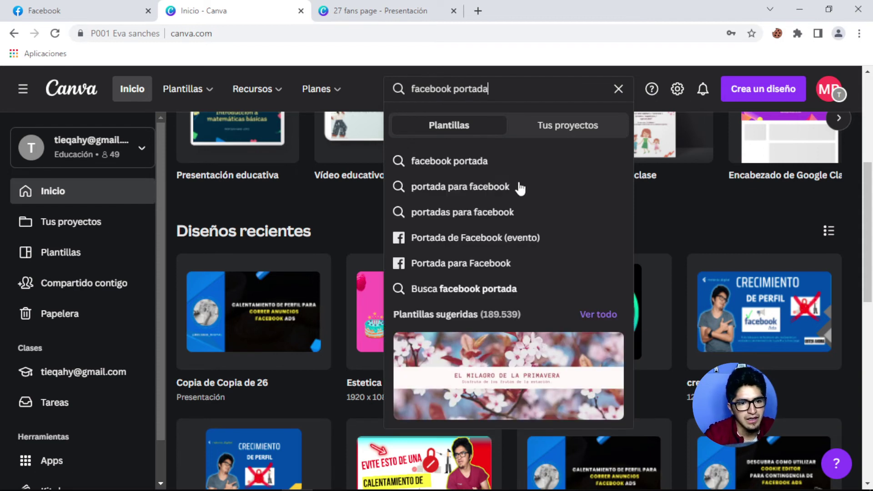
pyautogui.click(469, 192)
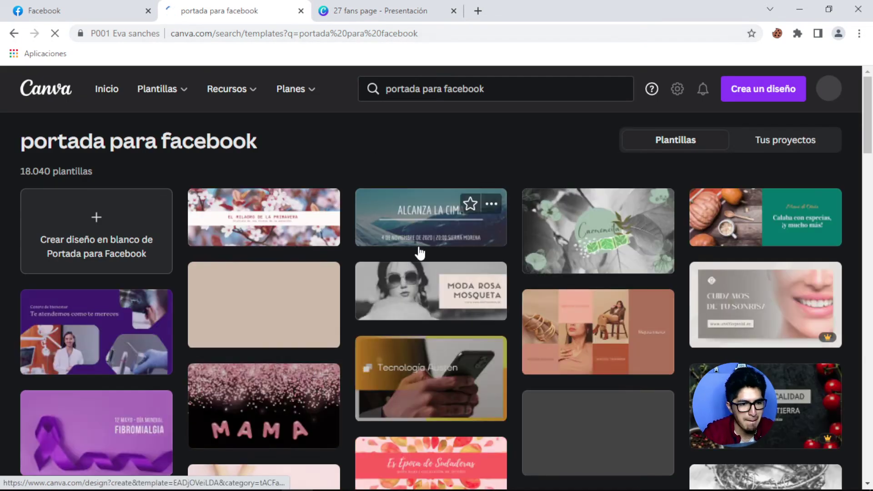
pyautogui.scroll(-1, 500, 305)
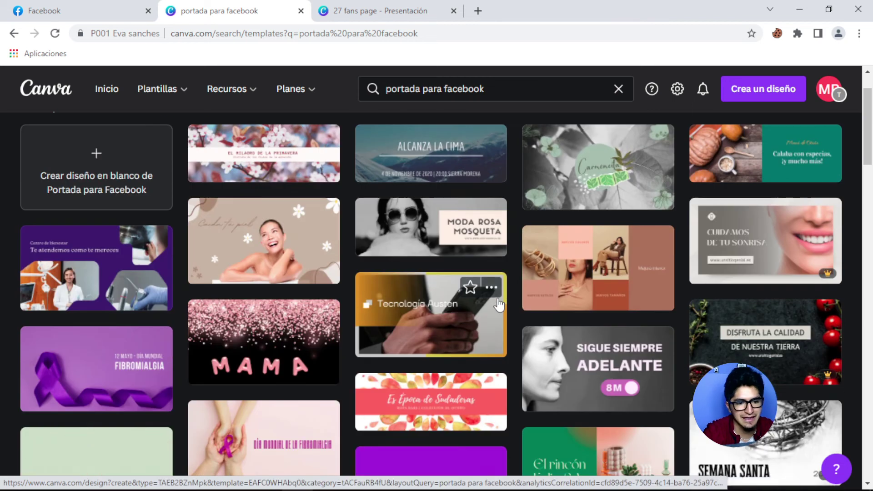
pyautogui.scroll(-1, 500, 305)
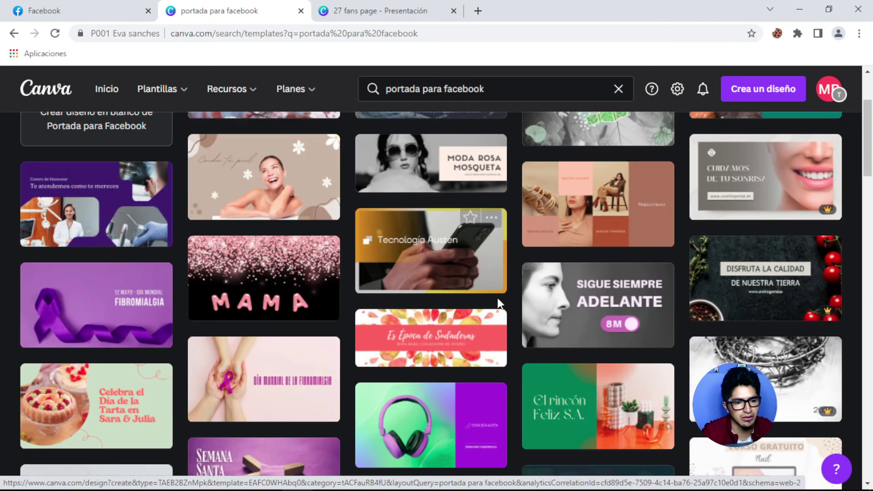
# Create a blank 1640 × 924 px Portada para Facebook design.
pyautogui.click(752, 98)
pyautogui.scroll(-3, 314, 275)
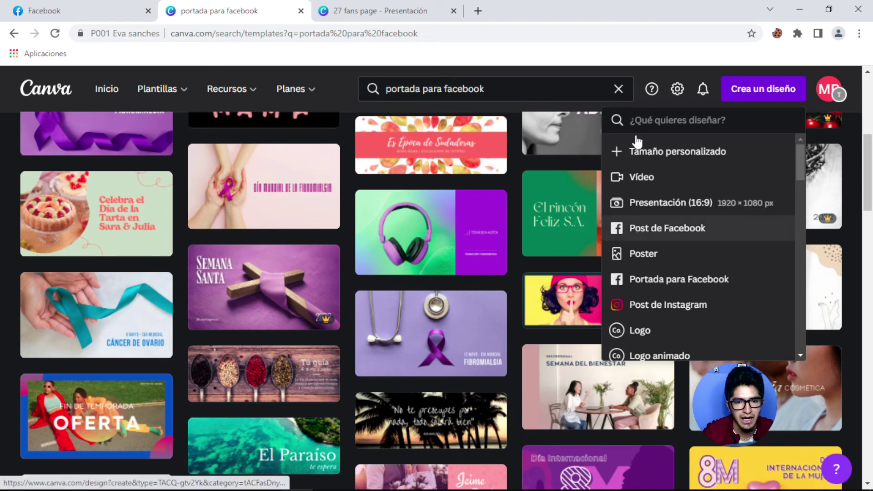
pyautogui.write('faceb')
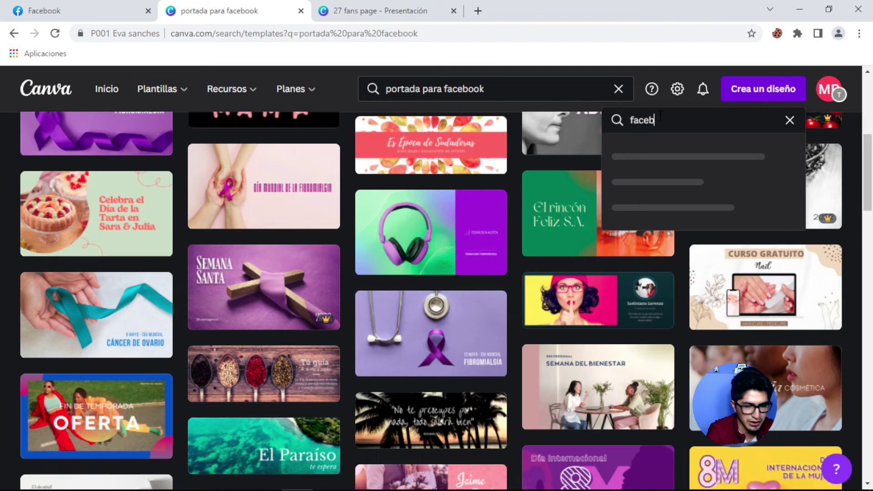
pyautogui.write('eo')
pyautogui.press('BackSpace')
pyautogui.press('BackSpace')
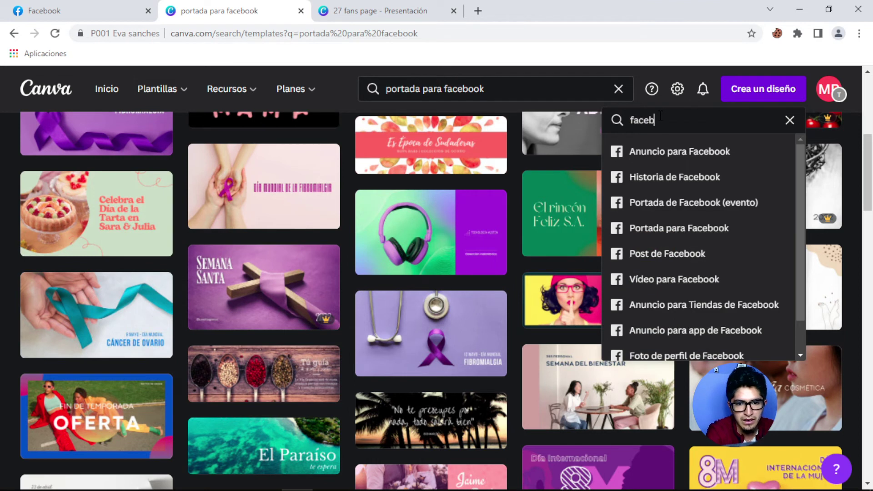
pyautogui.click(666, 240)
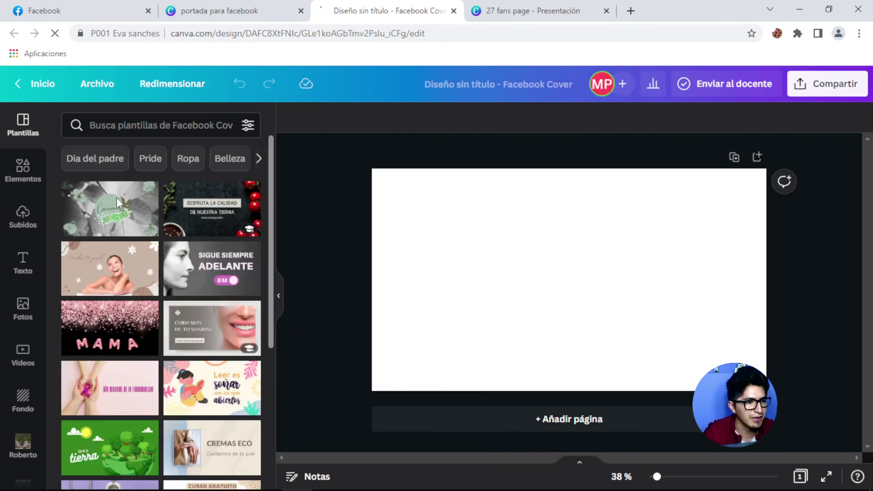
# Search cover templates for 'spa' and apply the New Skin Care template.
pyautogui.click(118, 125)
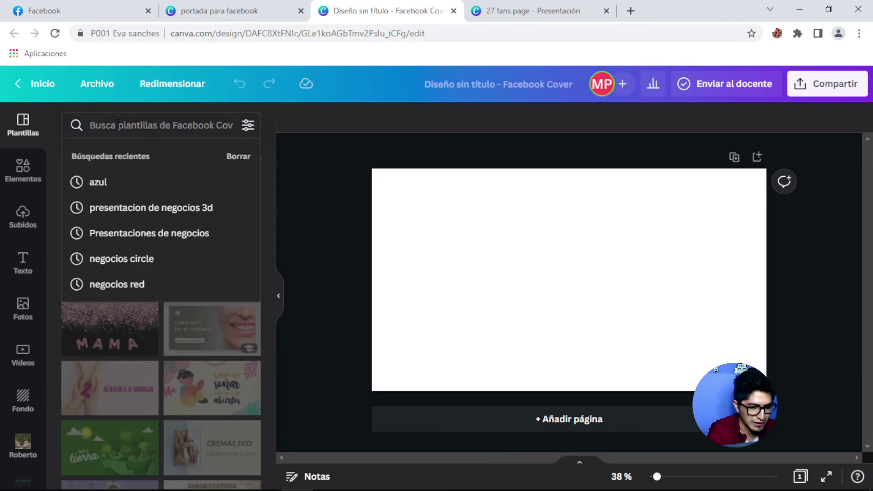
pyautogui.write('spa')
pyautogui.press('Return')
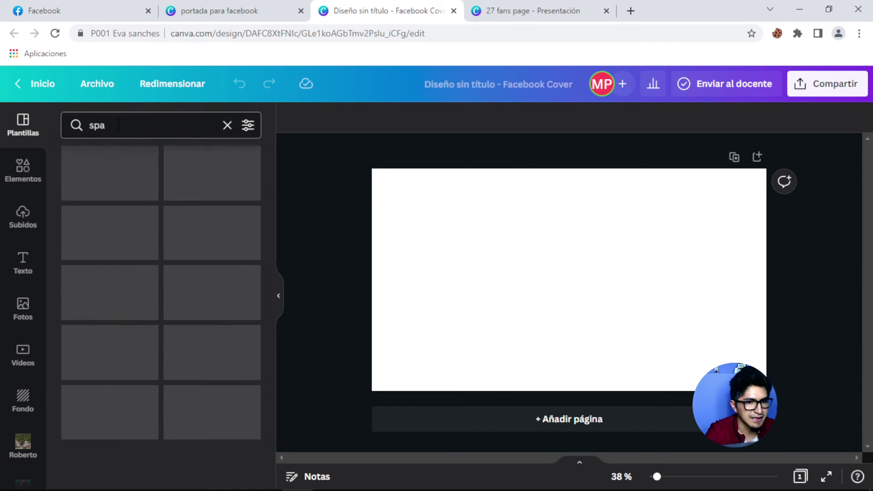
pyautogui.scroll(-3, 193, 285)
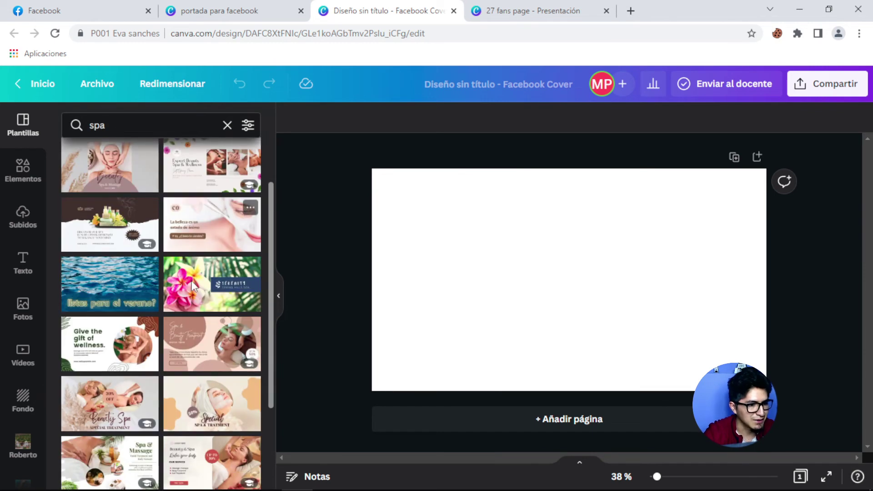
pyautogui.scroll(-5, 193, 285)
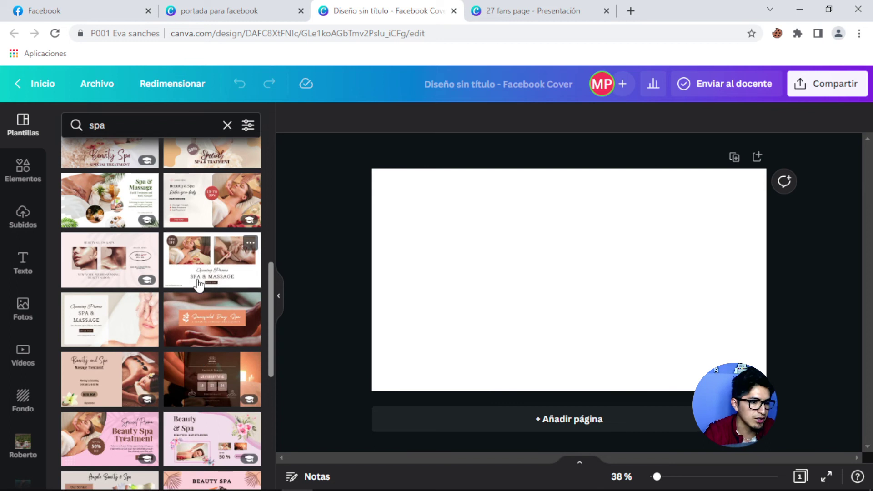
pyautogui.scroll(-2, 199, 286)
pyautogui.scroll(-5, 199, 286)
pyautogui.scroll(6, 199, 286)
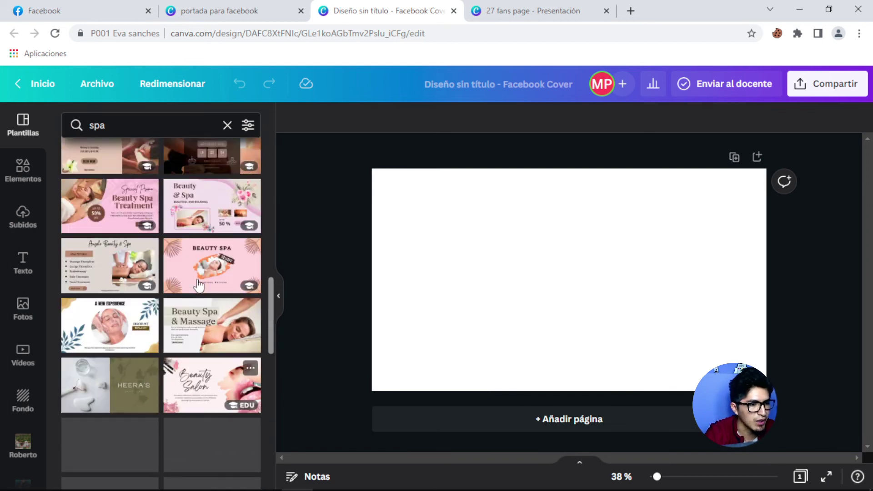
pyautogui.scroll(10, 198, 285)
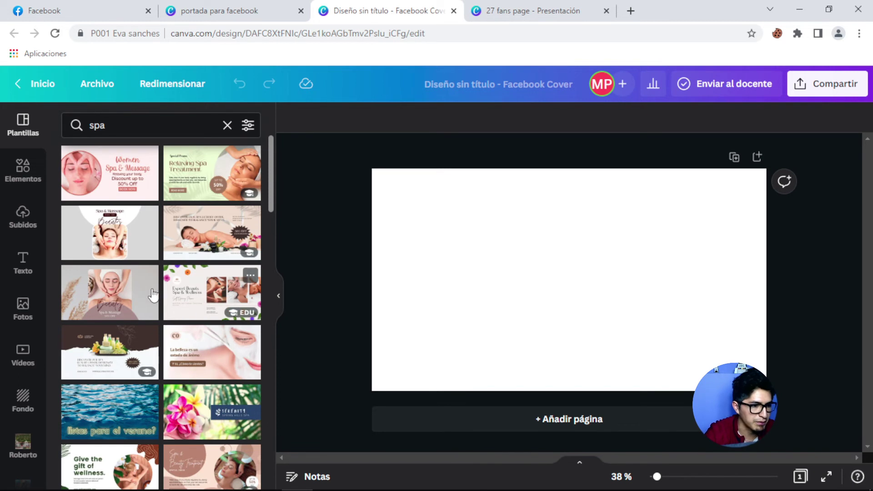
pyautogui.scroll(-1, 153, 296)
pyautogui.scroll(-5, 153, 295)
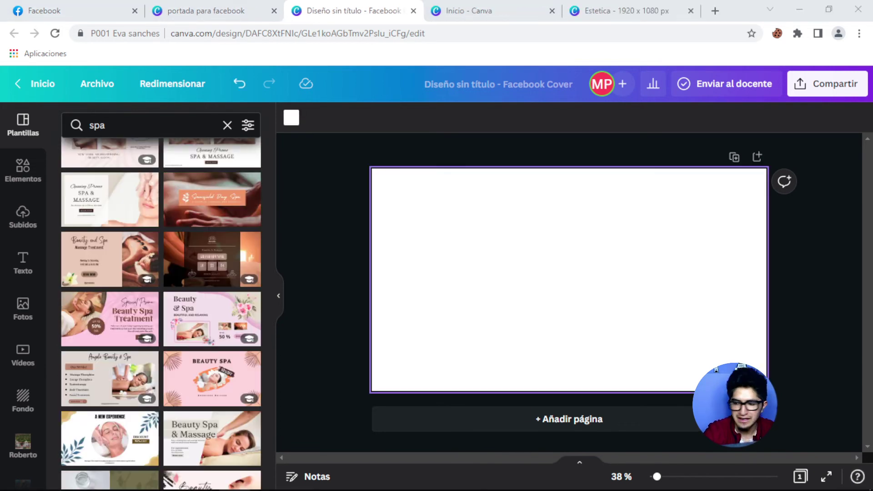
pyautogui.scroll(-4, 171, 339)
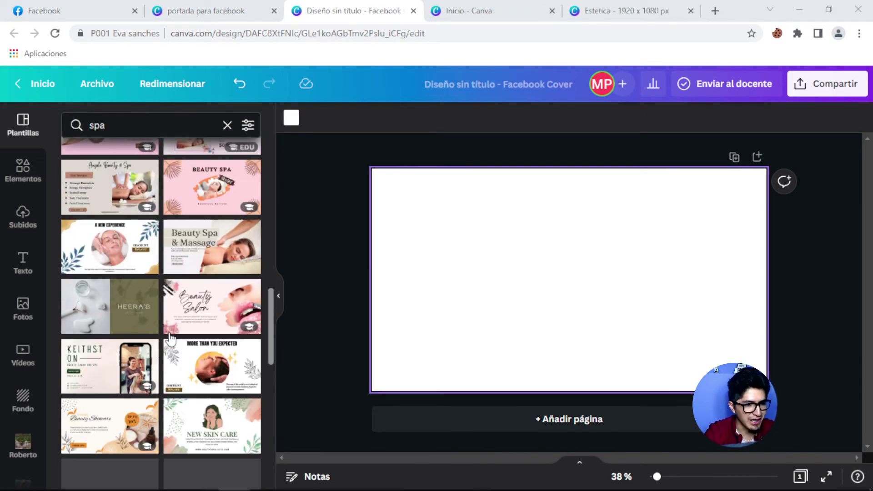
pyautogui.scroll(-3, 171, 339)
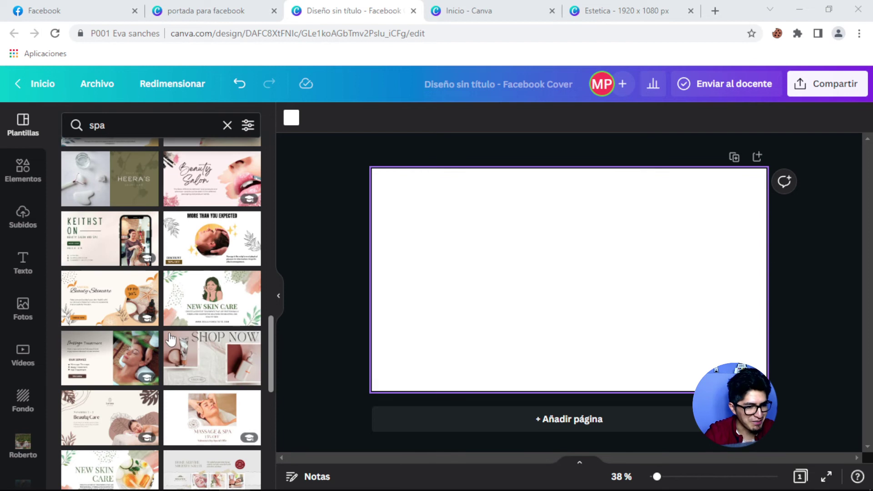
pyautogui.click(208, 309)
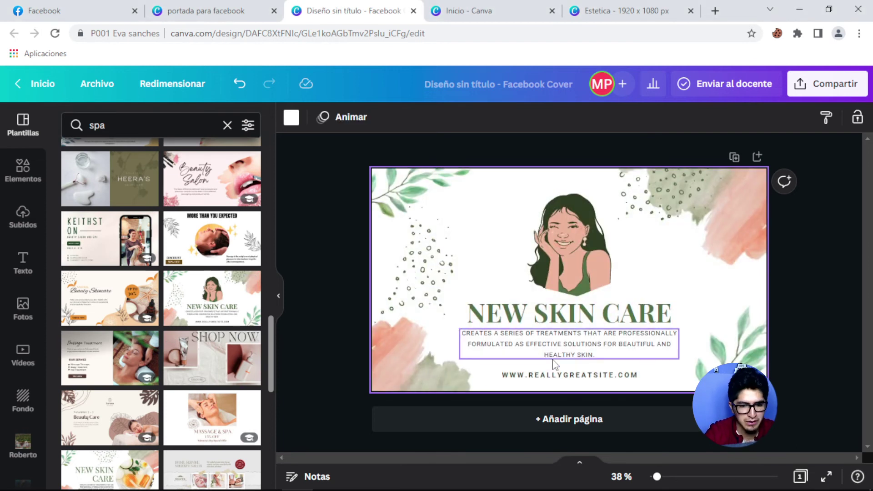
# Delete the web address and subtitle, and retitle the heading ESTETICA / HOLISTICA on two lines.
pyautogui.click(557, 375)
pyautogui.press('Delete')
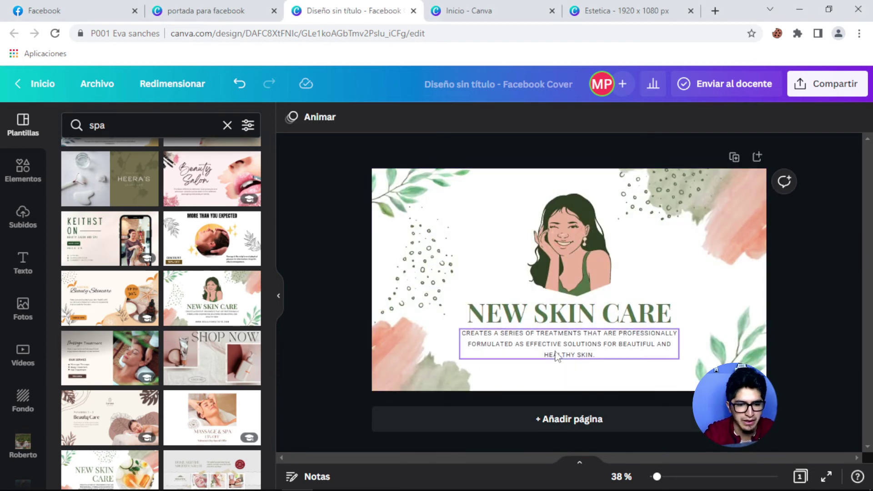
pyautogui.click(556, 356)
pyautogui.press('Delete')
pyautogui.click(584, 314)
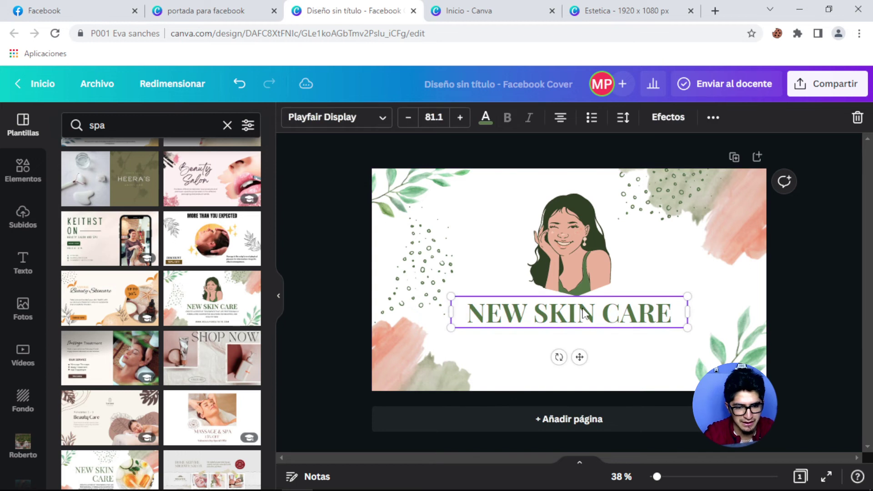
pyautogui.click(584, 314)
pyautogui.write('ESTE')
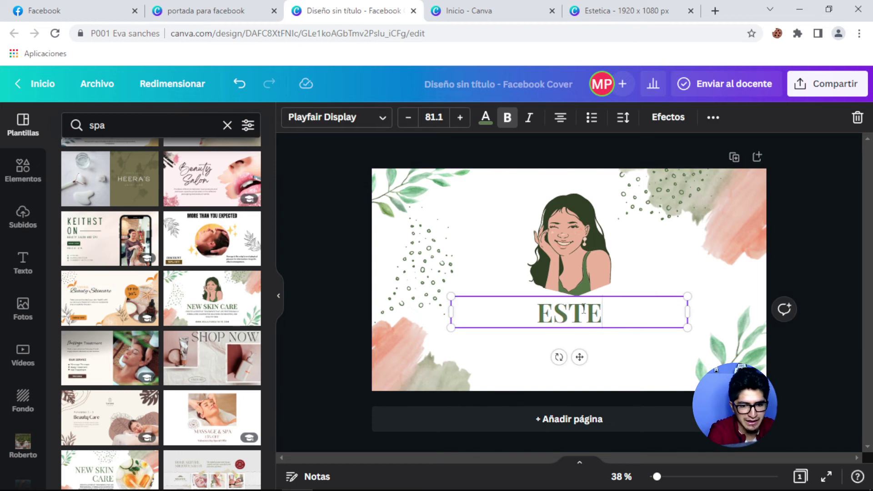
pyautogui.write('TICA')
pyautogui.press('Return')
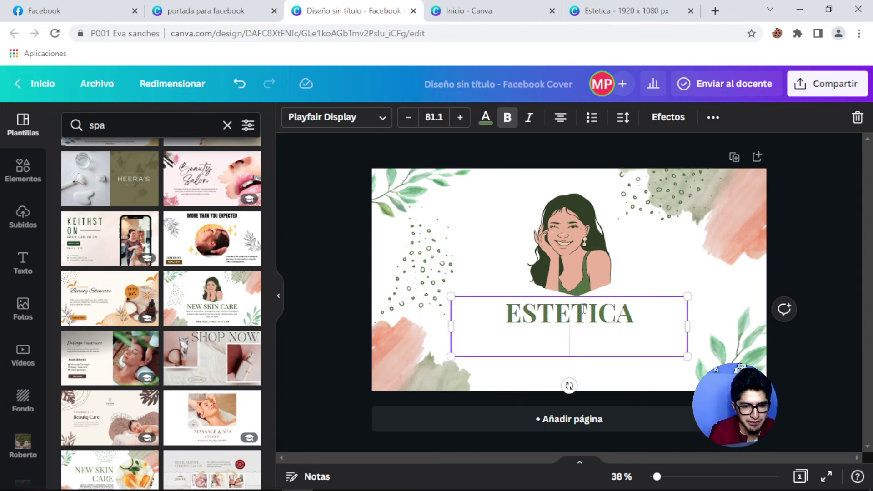
pyautogui.write('HOLISTICA')
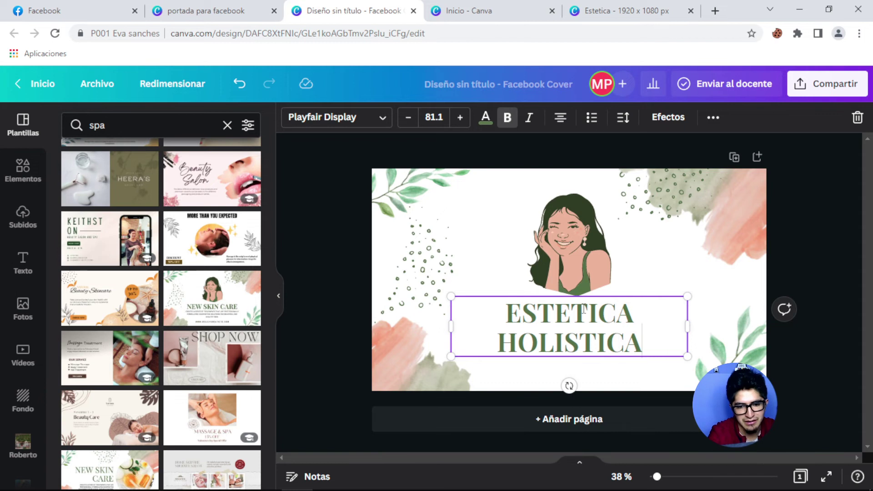
pyautogui.click(764, 200)
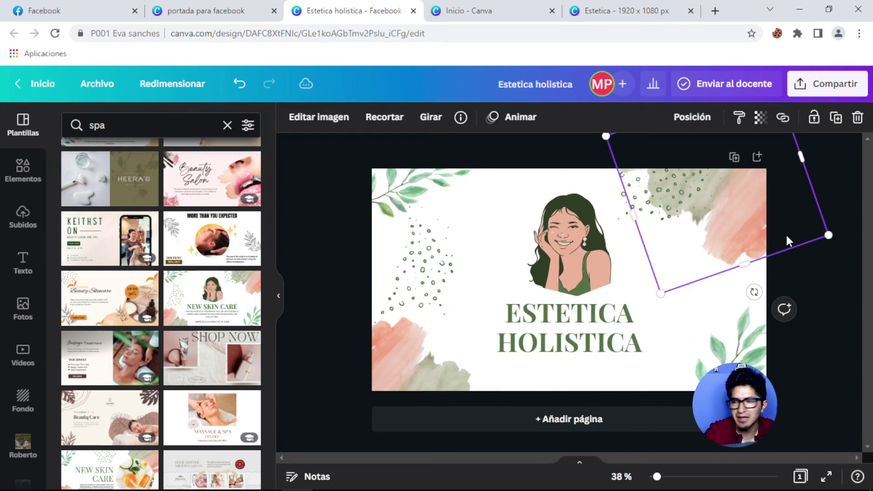
pyautogui.click(854, 201)
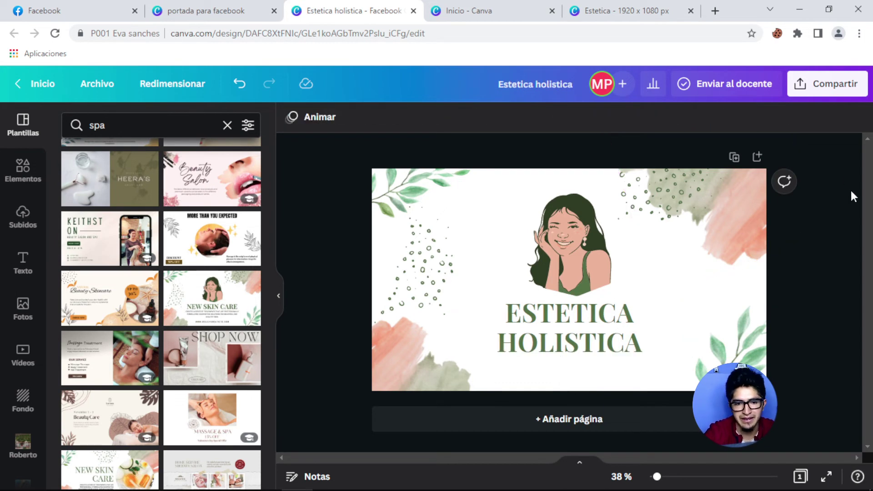
# Download the cover as a PNG and return to Canva's home page.
pyautogui.click(819, 89)
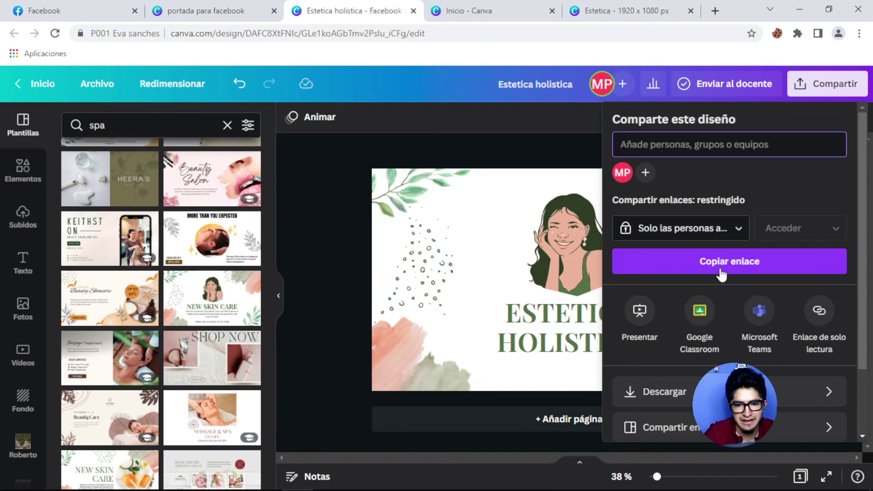
pyautogui.click(664, 392)
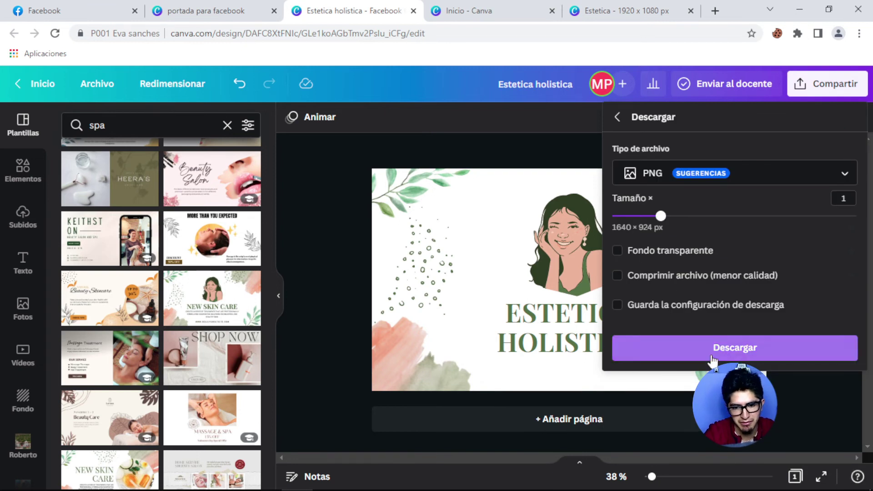
pyautogui.click(715, 354)
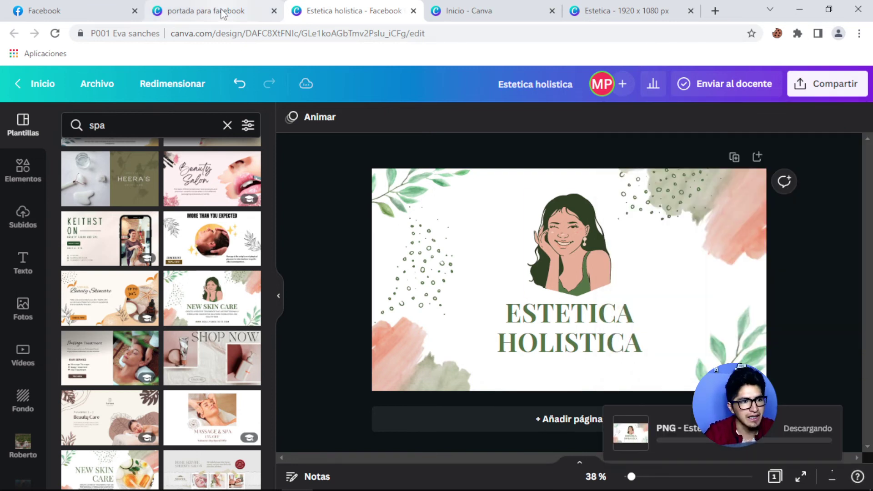
pyautogui.click(471, 6)
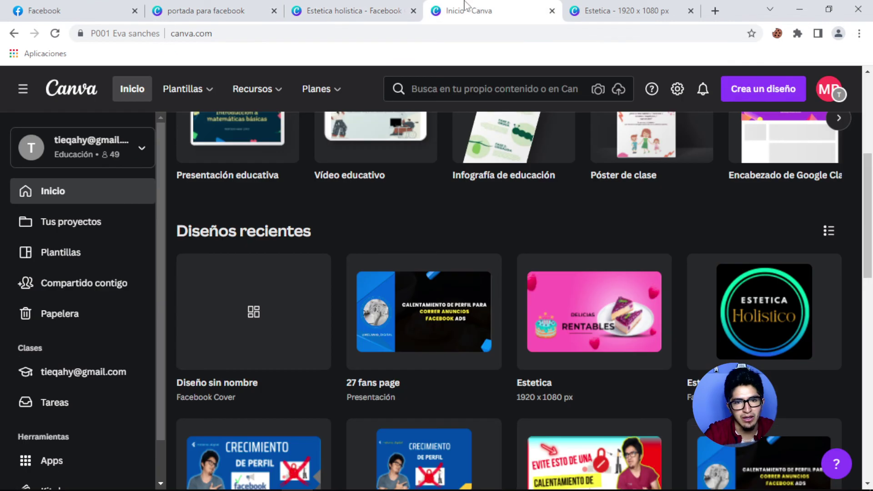
# Create a new Foto de perfil de Facebook design.
pyautogui.click(750, 94)
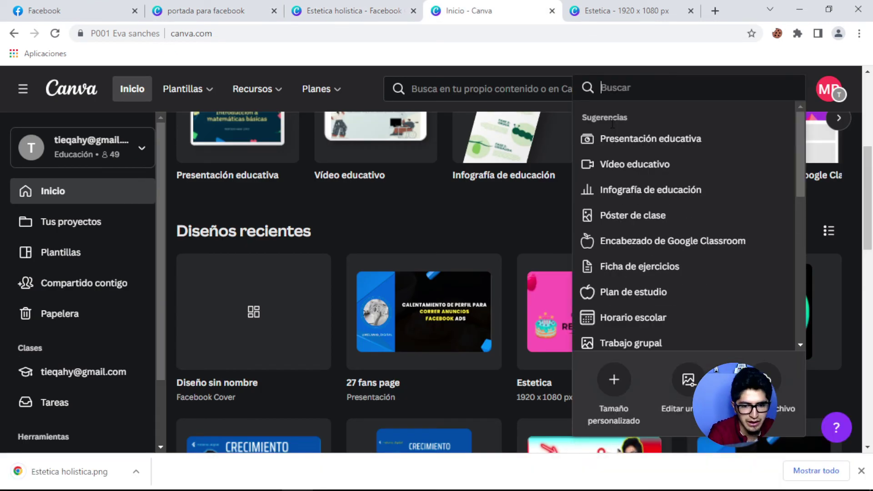
pyautogui.write('facebook')
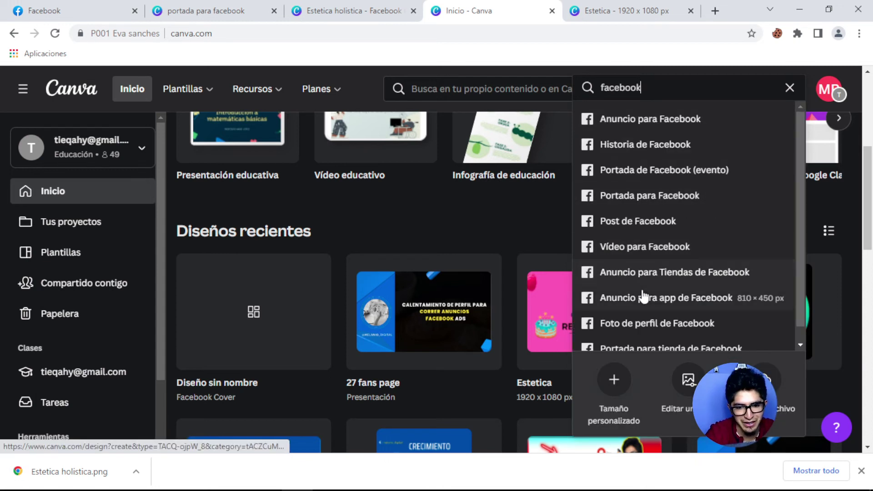
pyautogui.click(651, 324)
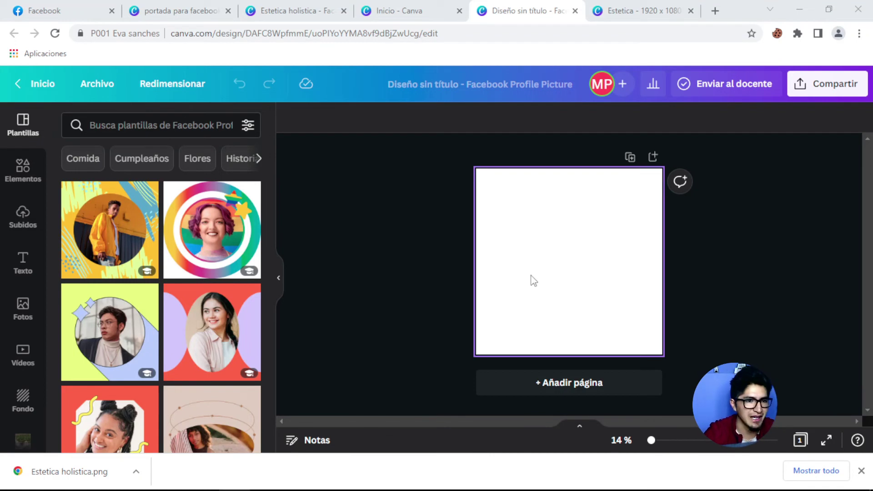
pyautogui.scroll(-5, 217, 290)
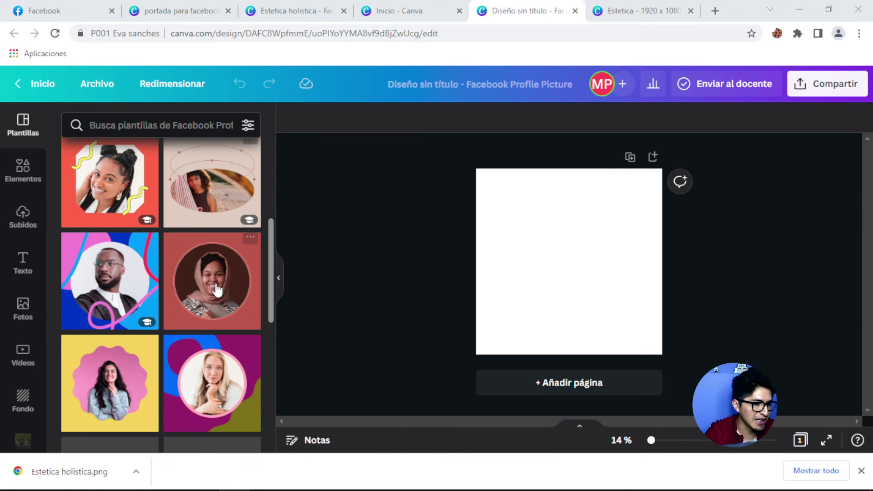
pyautogui.scroll(-3, 217, 288)
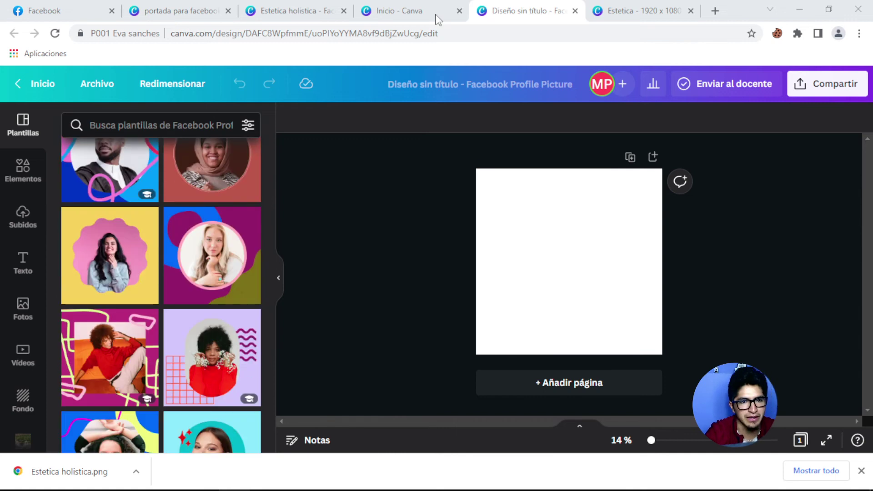
# Copy the ESTETICA HOLISTICA heading from the cover design.
pyautogui.click(639, 11)
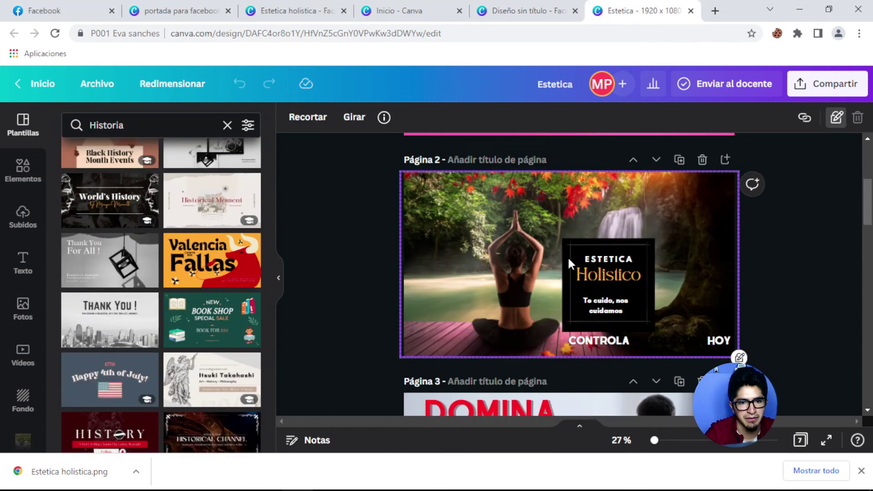
pyautogui.click(403, 13)
pyautogui.click(286, 11)
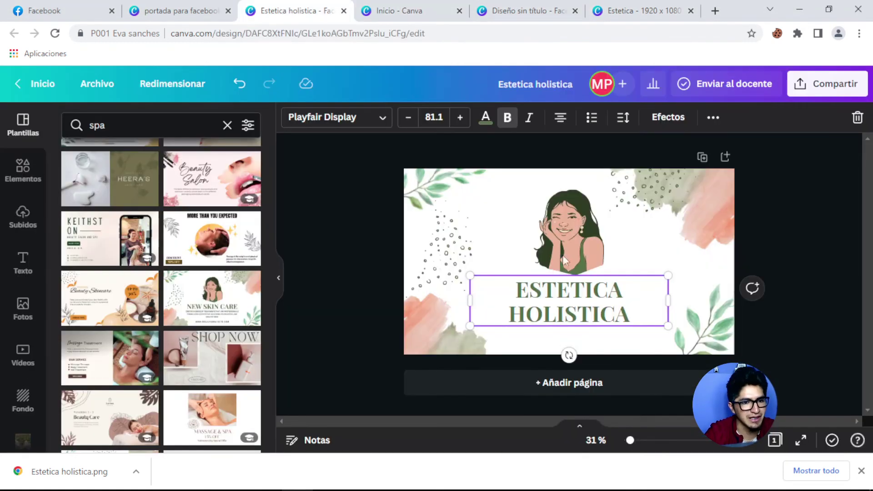
pyautogui.rightClick(556, 295)
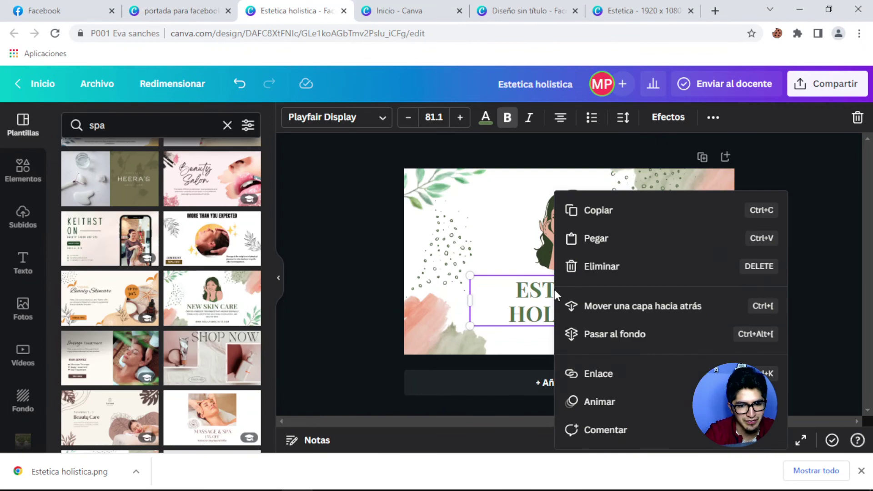
pyautogui.click(591, 212)
# Paste the heading onto the profile picture, enlarge it and centre it.
pyautogui.click(522, 6)
pyautogui.click(557, 231)
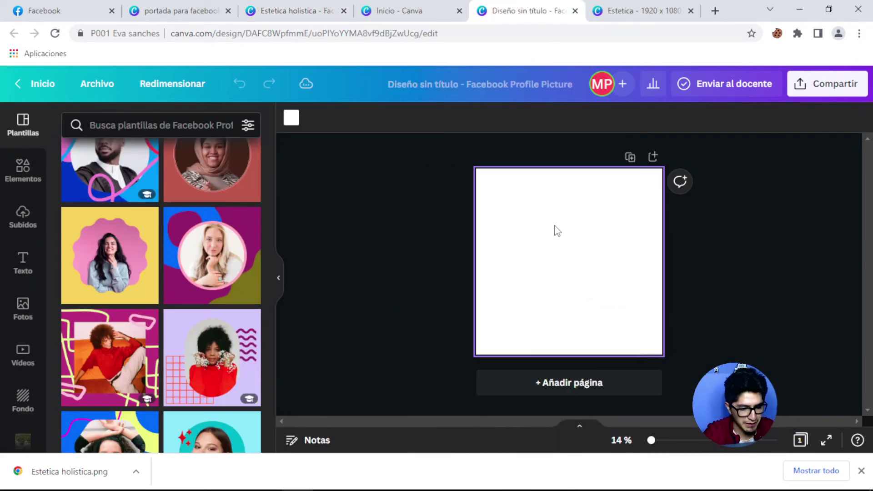
pyautogui.hotkey('ctrl', 'v')
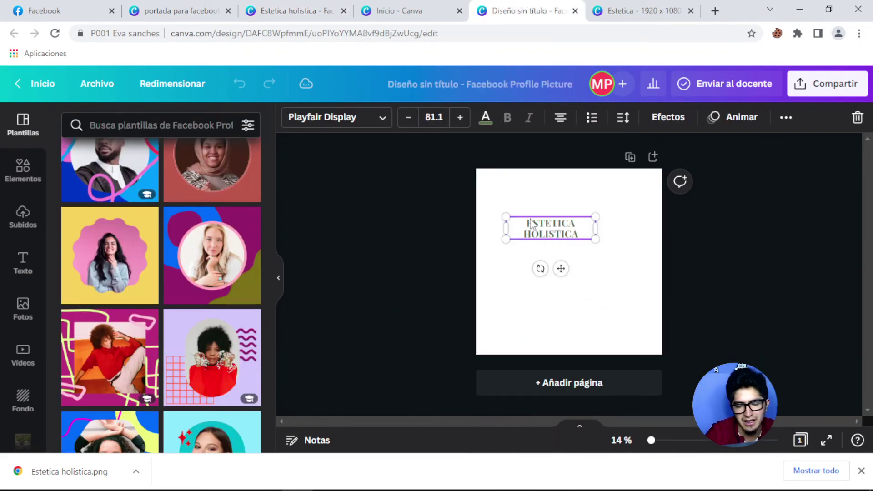
pyautogui.moveTo(642, 287); pyautogui.dragTo(642, 282)
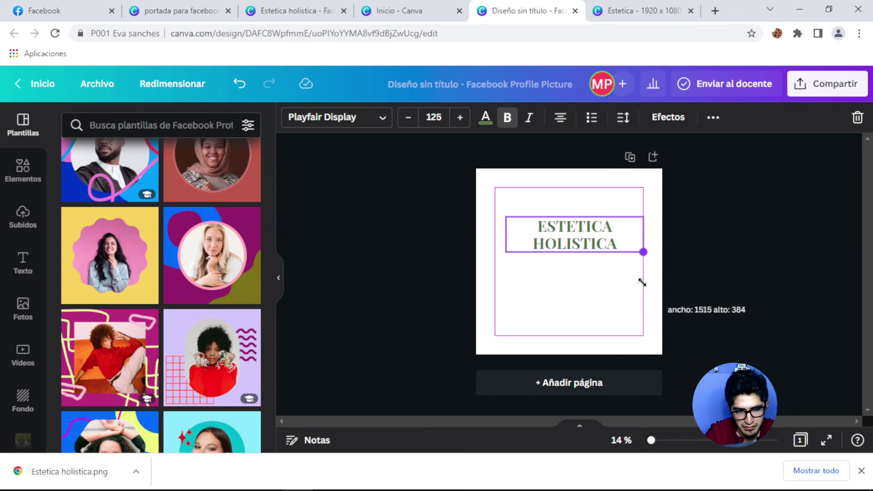
pyautogui.moveTo(589, 230); pyautogui.dragTo(592, 260)
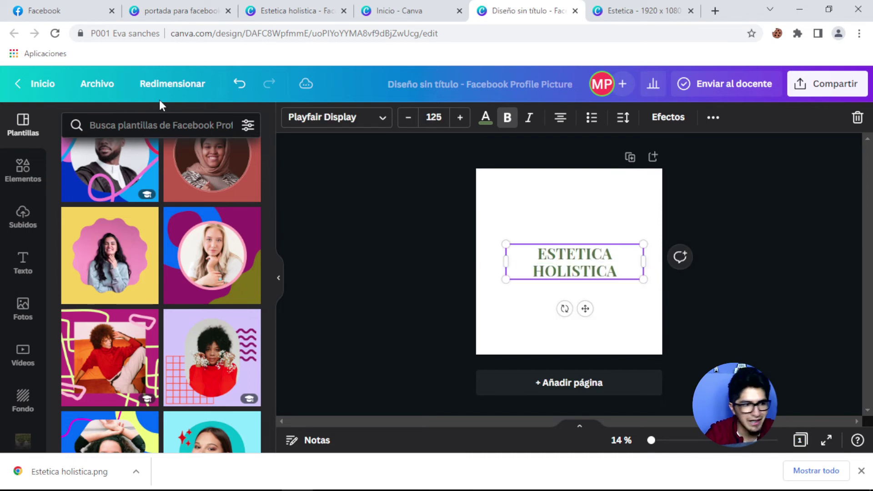
pyautogui.click(23, 170)
# Search Elements for 'circle gradient' and add the gradient ring to the design.
pyautogui.click(121, 129)
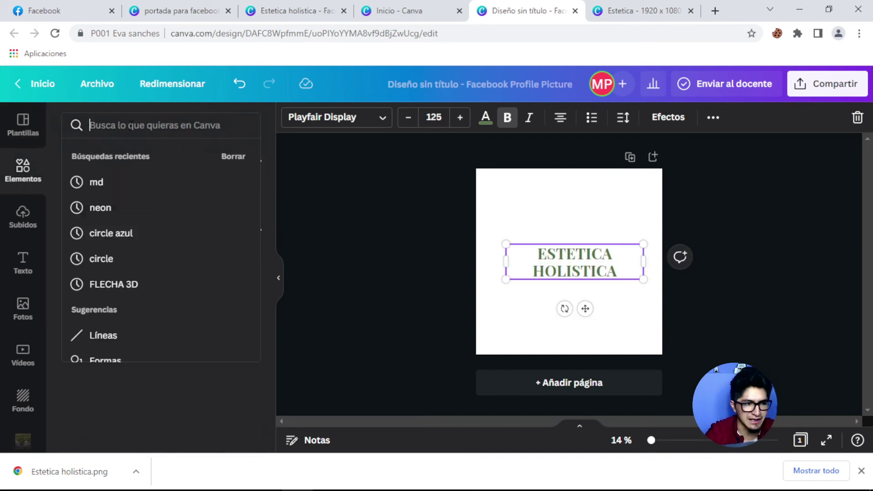
pyautogui.write('circle')
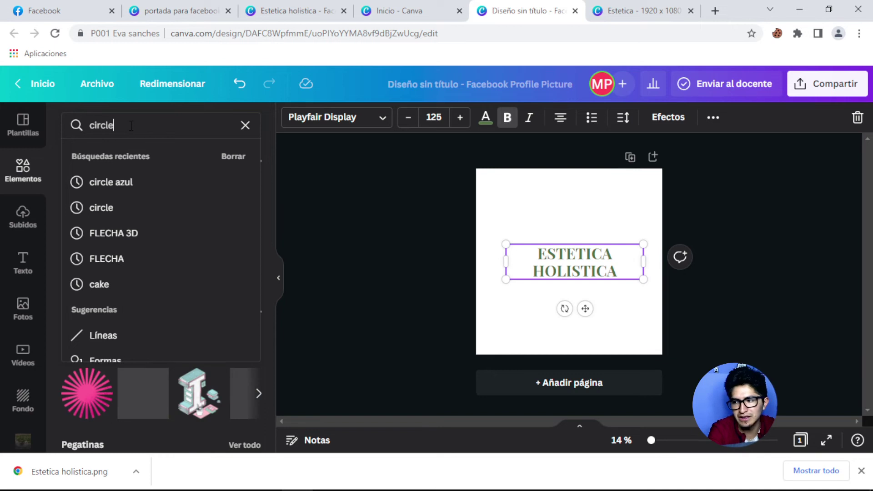
pyautogui.press('Return')
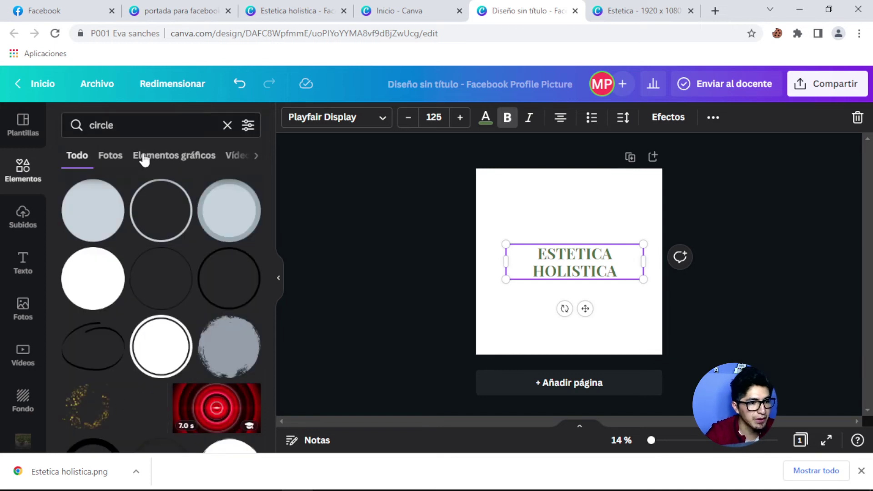
pyautogui.click(139, 127)
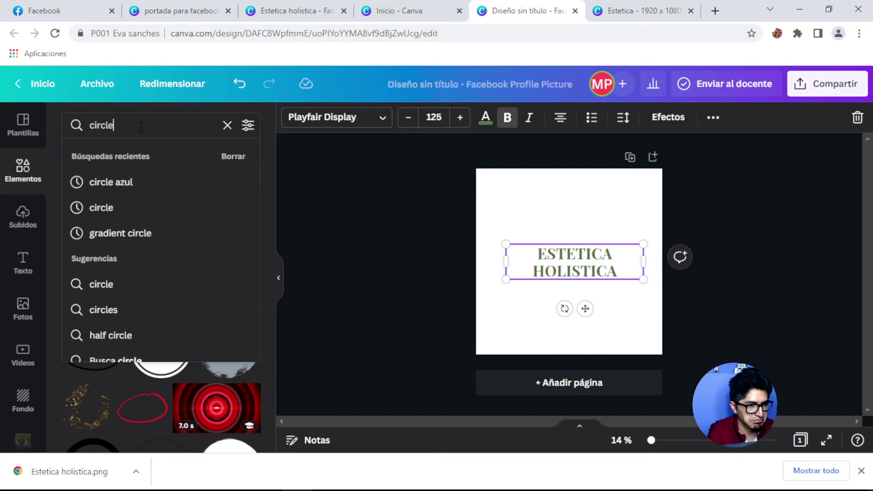
pyautogui.write('gradient')
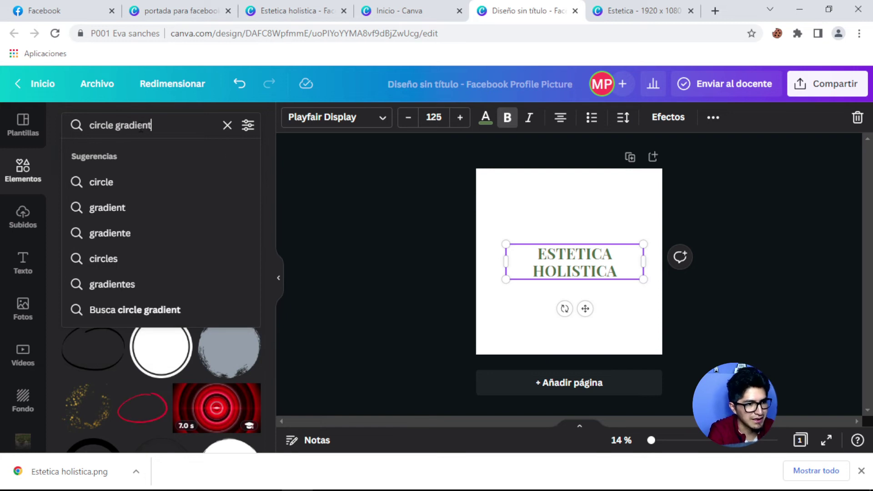
pyautogui.press('Return')
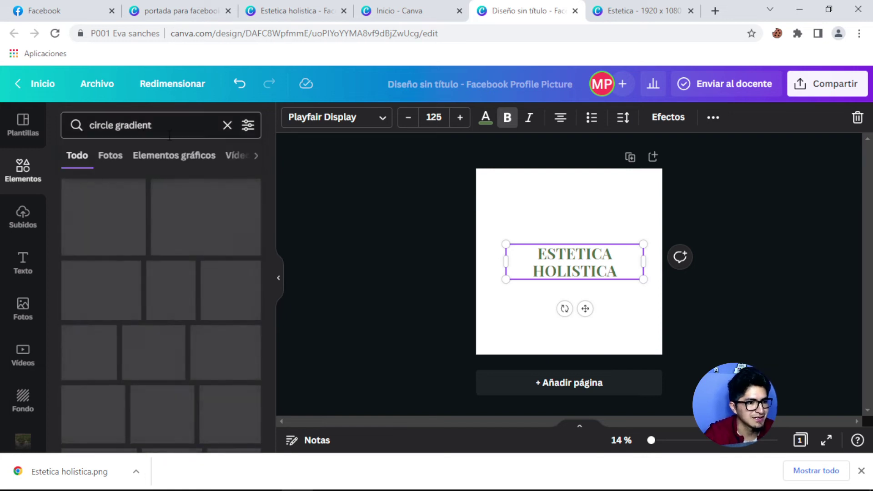
pyautogui.scroll(-3, 127, 230)
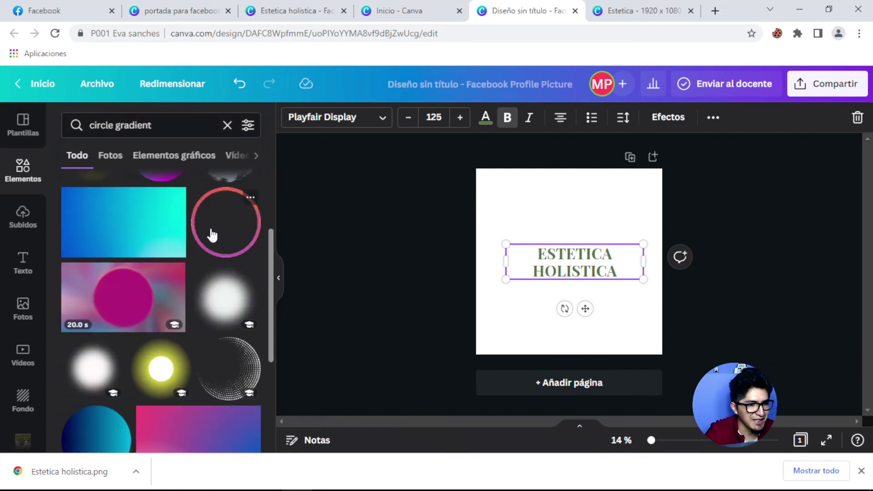
pyautogui.scroll(-3, 211, 235)
pyautogui.scroll(4, 208, 238)
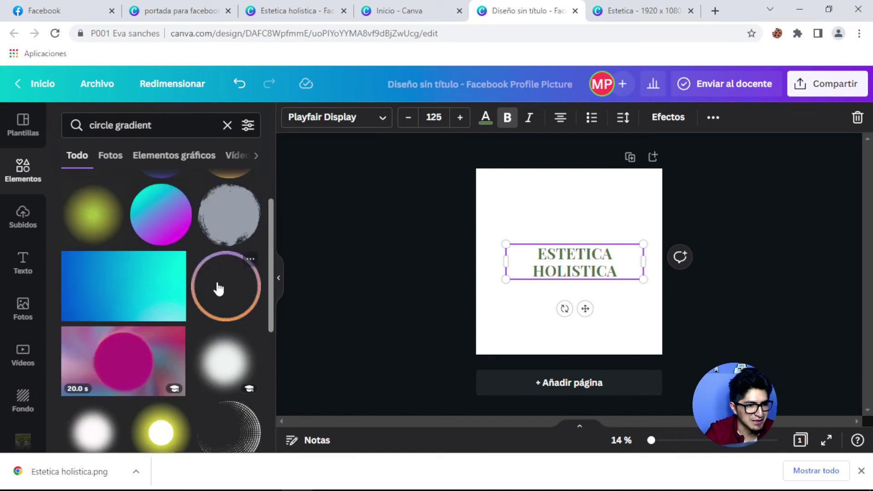
pyautogui.click(250, 278)
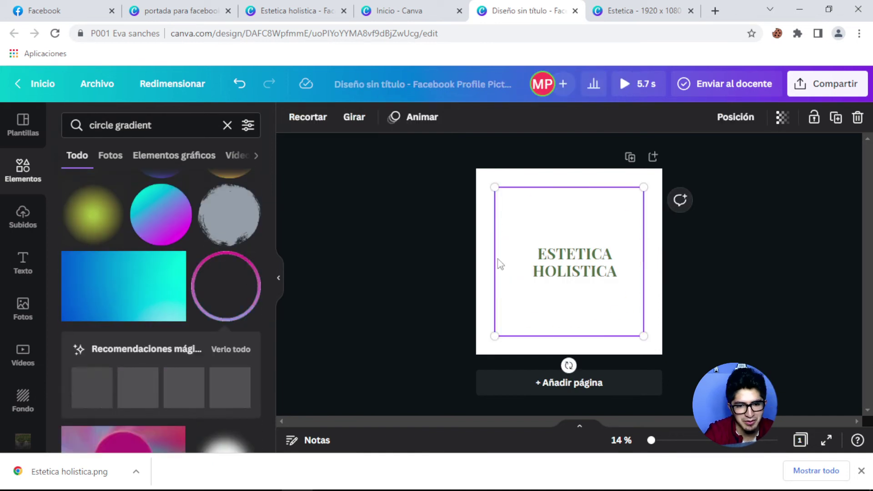
# Try a black page background, revert to white, and enlarge the title to 149.
pyautogui.click(487, 188)
pyautogui.click(290, 120)
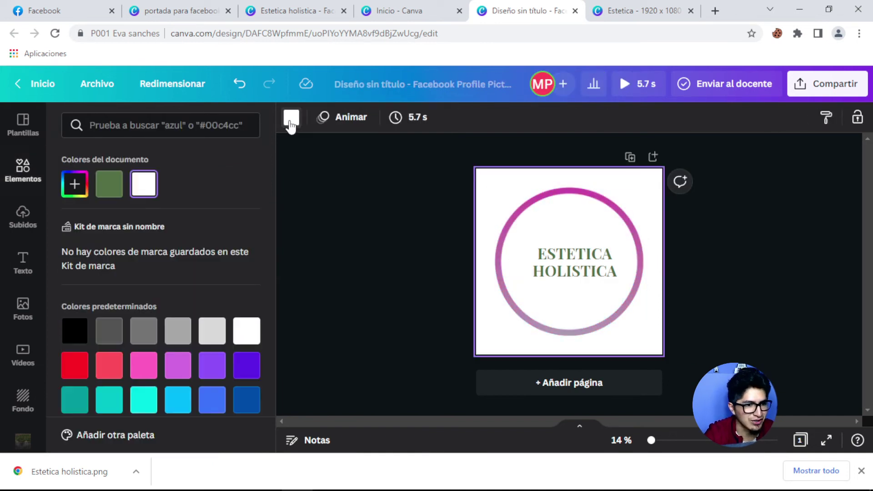
pyautogui.click(75, 331)
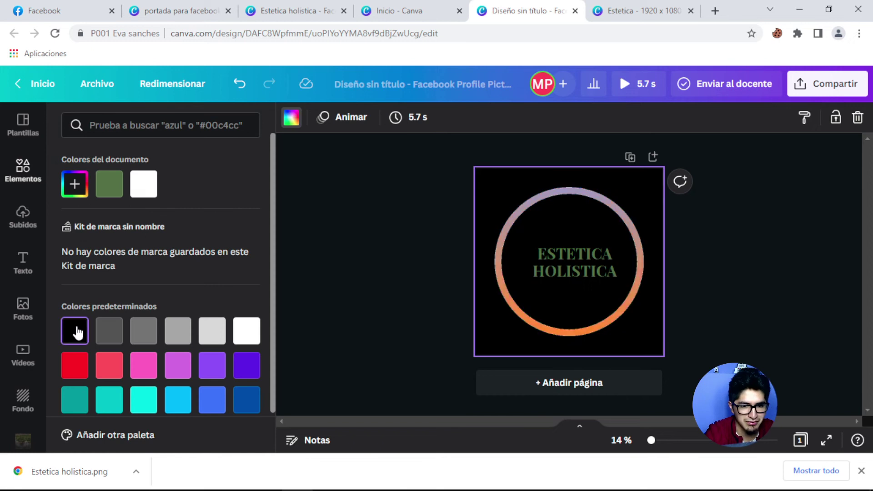
pyautogui.click(144, 184)
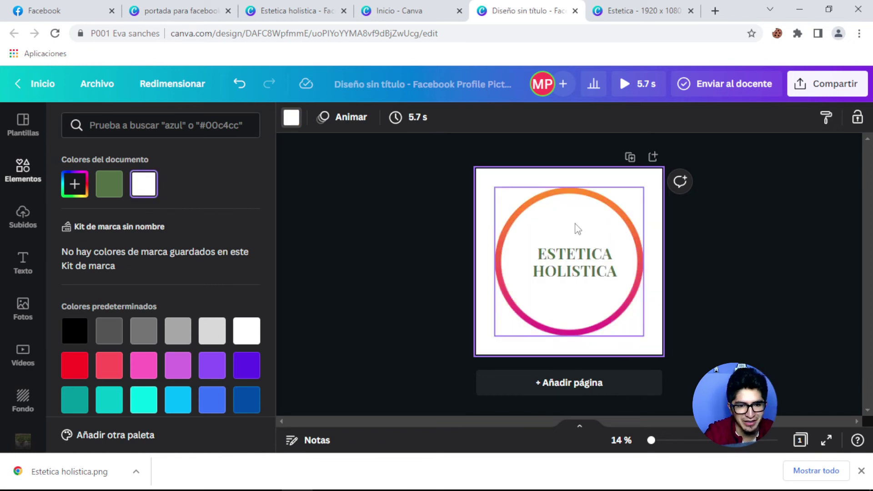
pyautogui.click(580, 272)
pyautogui.moveTo(643, 244)
pyautogui.mouseDown()
pyautogui.moveTo(668, 229)
pyautogui.moveTo(611, 258)
pyautogui.moveTo(653, 255)
pyautogui.moveTo(619, 257)
pyautogui.moveTo(646, 227)
pyautogui.moveTo(648, 236)
pyautogui.mouseUp()
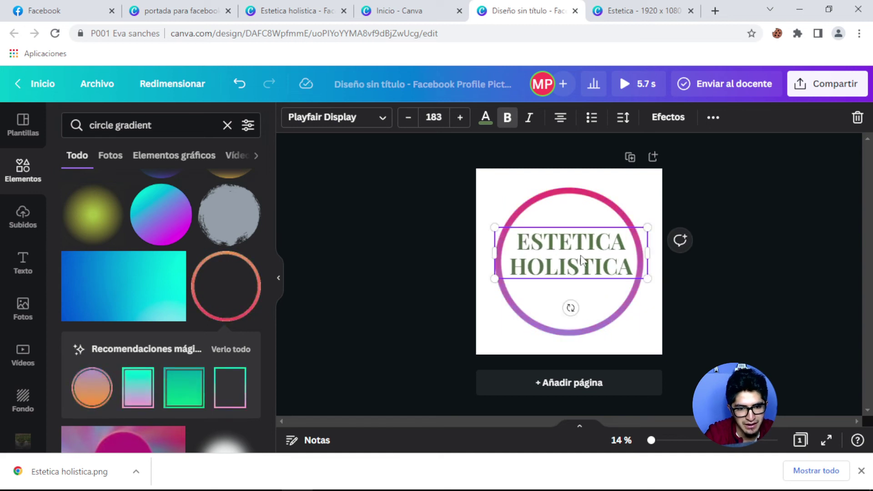
# Enlarge the title to 183 and place a small 'spa' lotus icon above ESTETICA.
pyautogui.moveTo(585, 260); pyautogui.dragTo(583, 268)
pyautogui.click(65, 127)
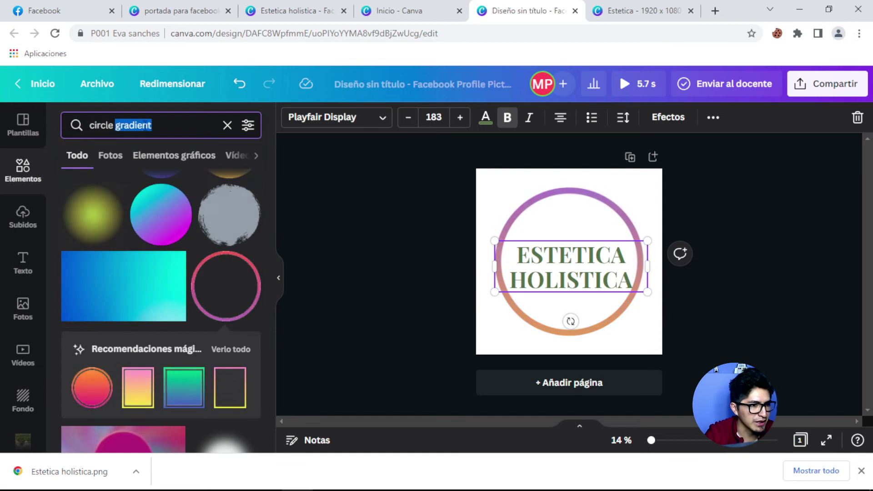
pyautogui.write('spa')
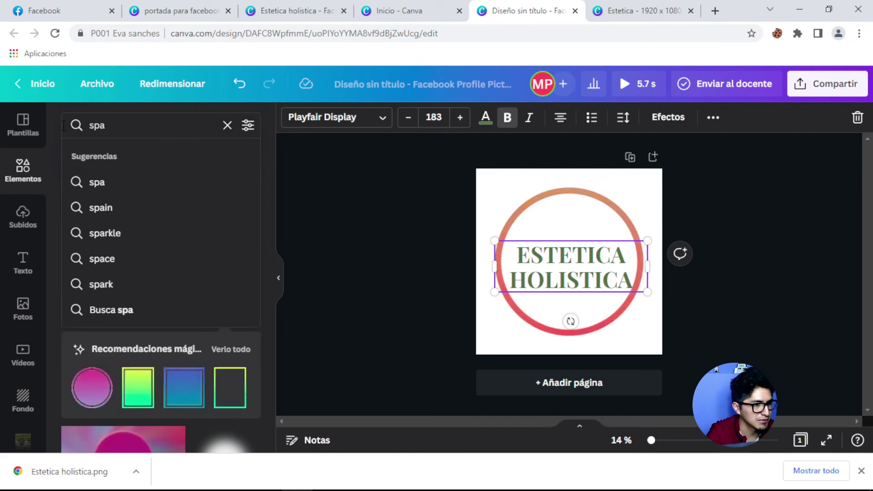
pyautogui.press('Return')
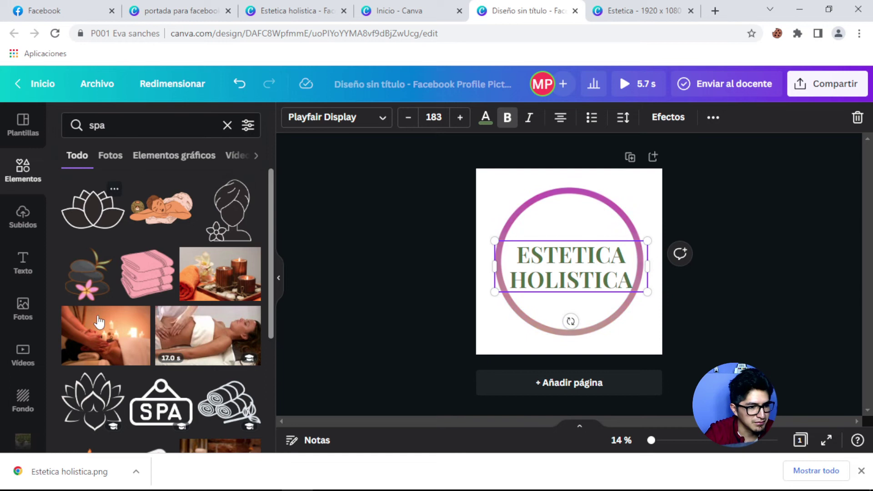
pyautogui.click(93, 403)
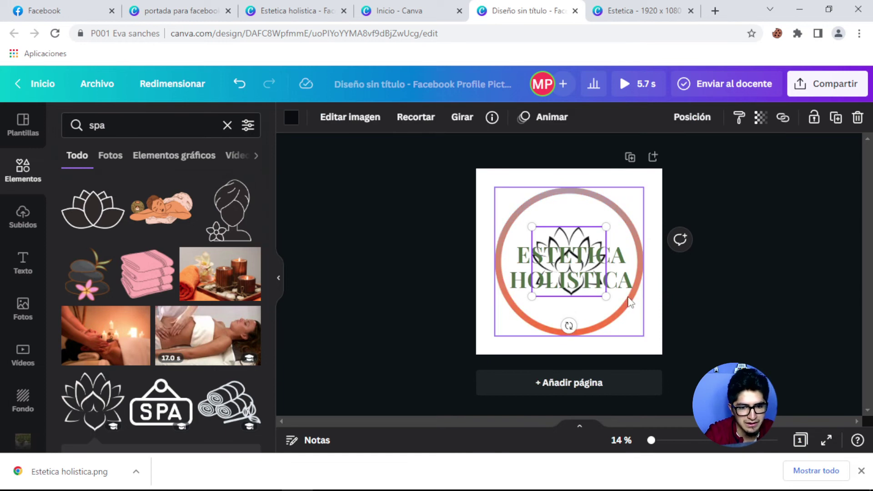
pyautogui.moveTo(591, 284); pyautogui.dragTo(562, 254)
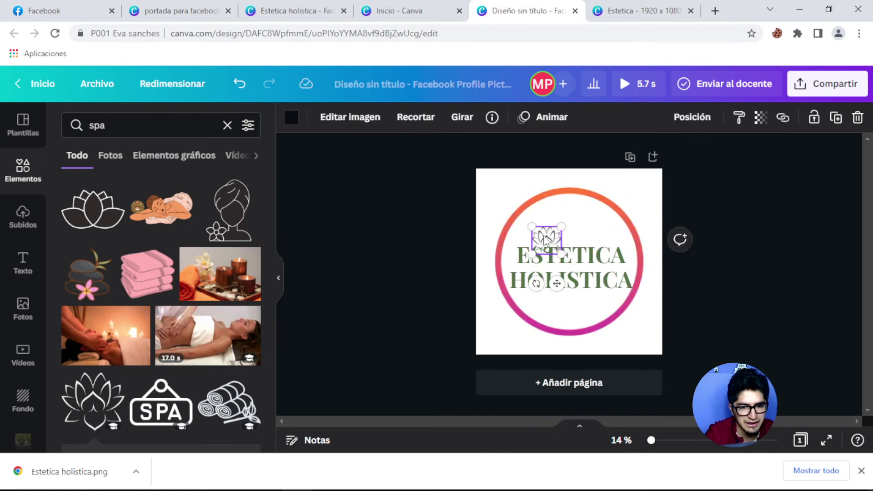
pyautogui.moveTo(549, 224); pyautogui.dragTo(568, 213)
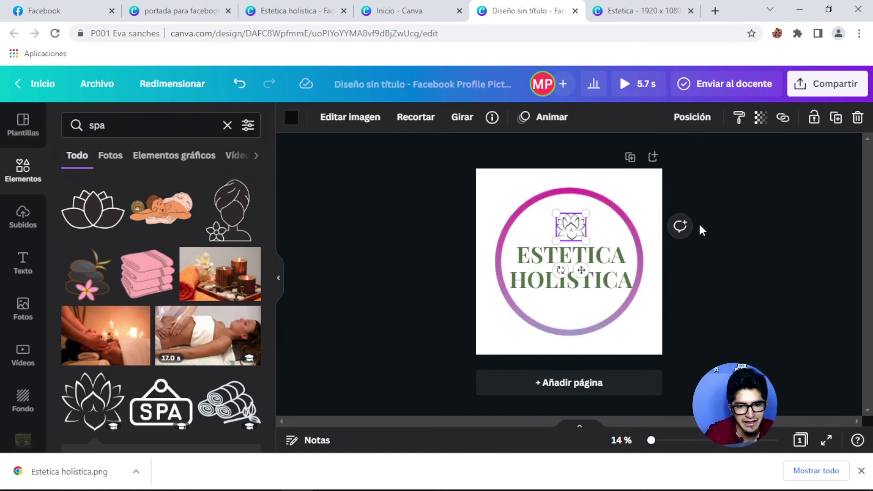
pyautogui.click(737, 211)
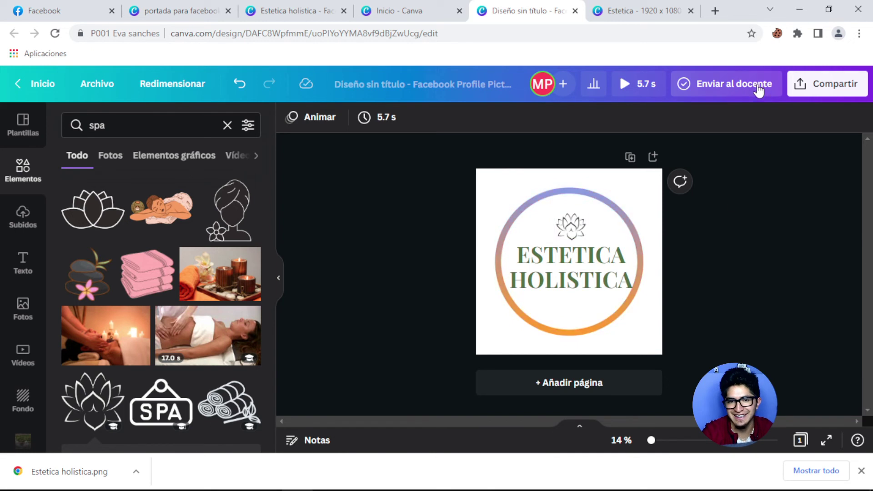
# Export the Canva logo design as a PNG file to the browser's downloads.
pyautogui.click(839, 90)
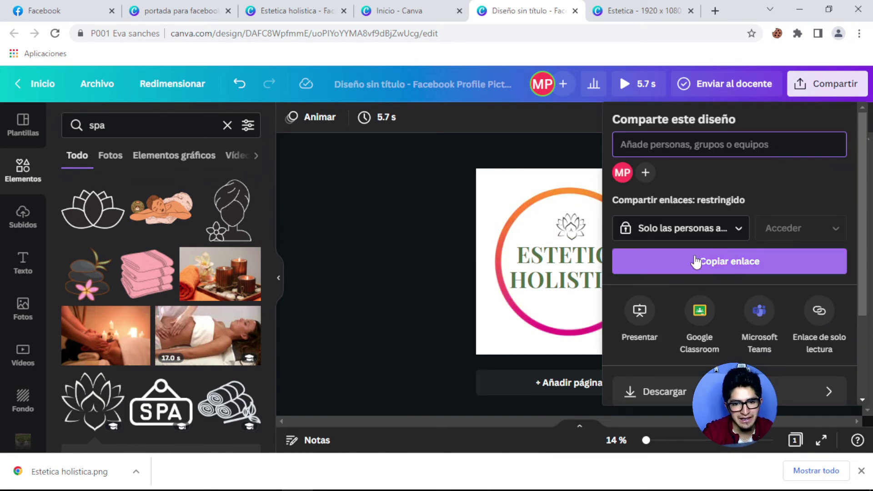
pyautogui.scroll(-2, 675, 350)
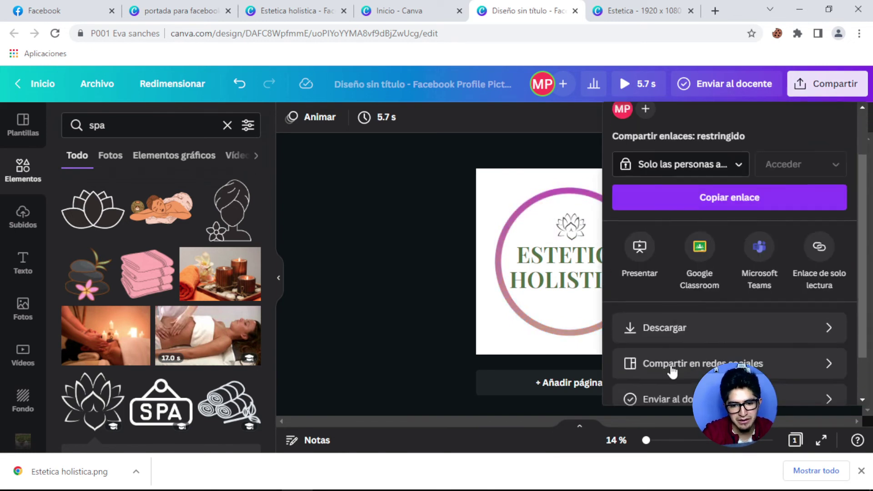
pyautogui.click(672, 329)
pyautogui.click(685, 169)
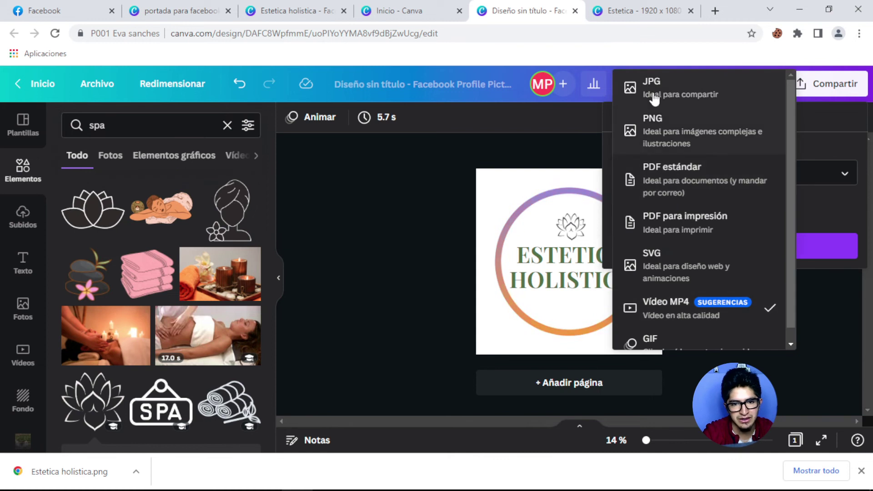
pyautogui.click(667, 134)
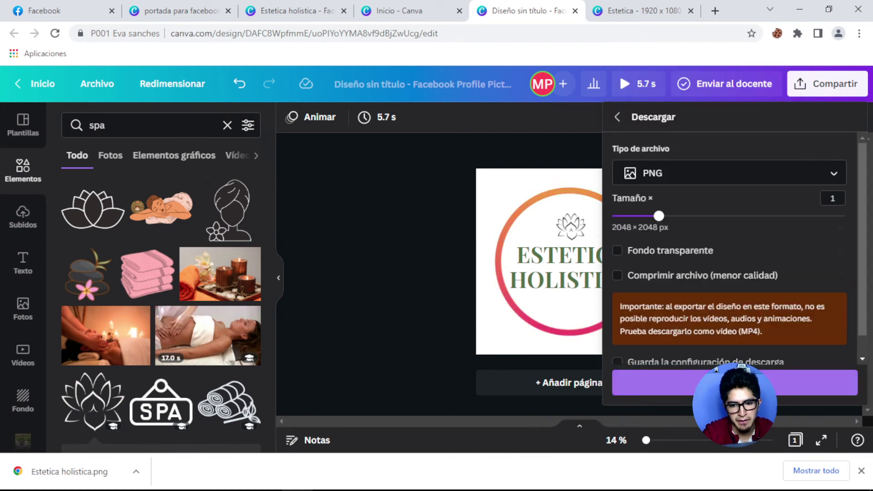
pyautogui.click(728, 382)
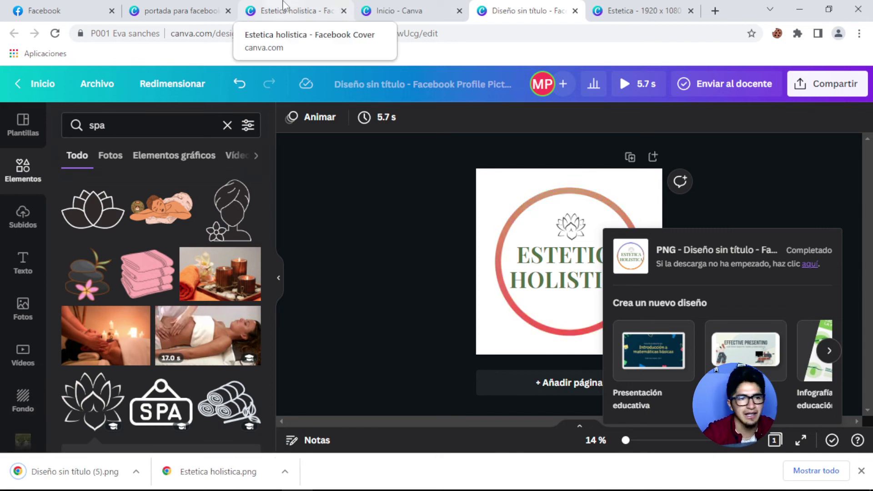
# Upload Diseño sin título (5).png from Descargas as the page's profile photo.
pyautogui.click(63, 16)
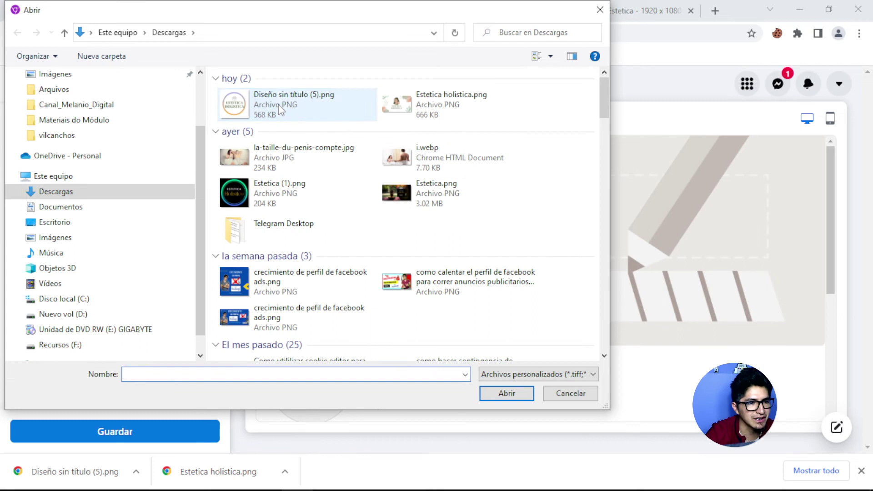
pyautogui.click(280, 107)
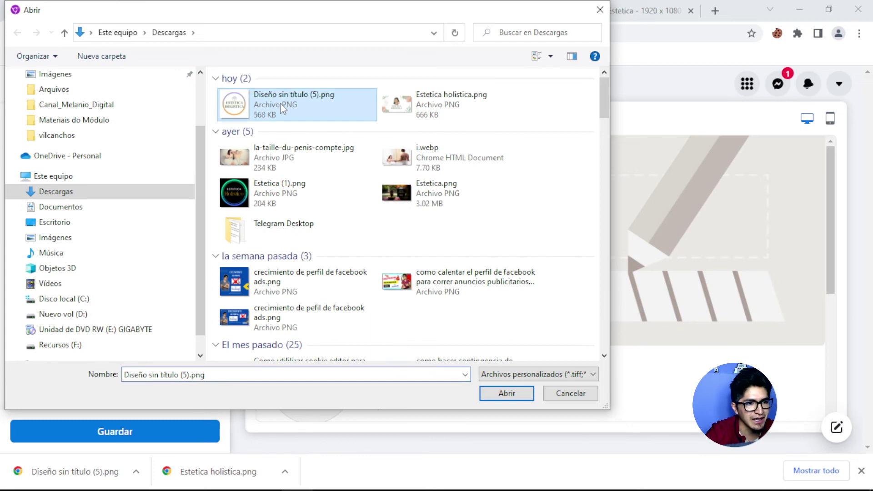
pyautogui.click(505, 394)
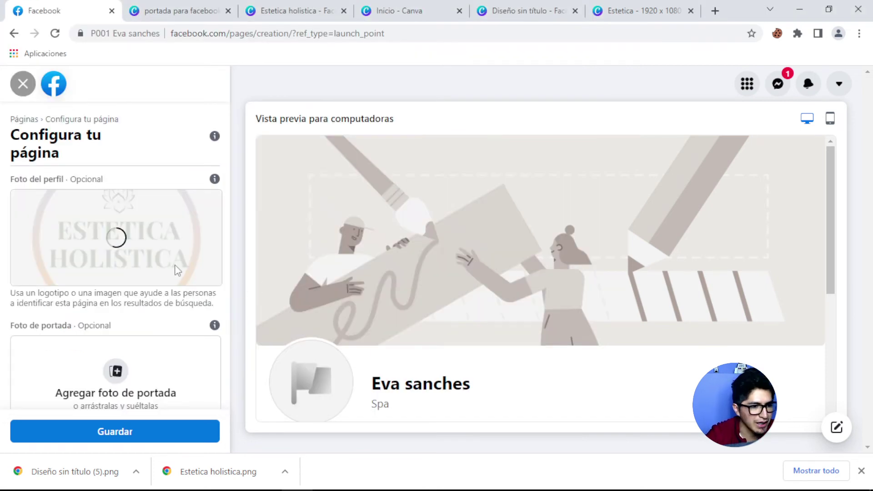
pyautogui.scroll(-1, 178, 270)
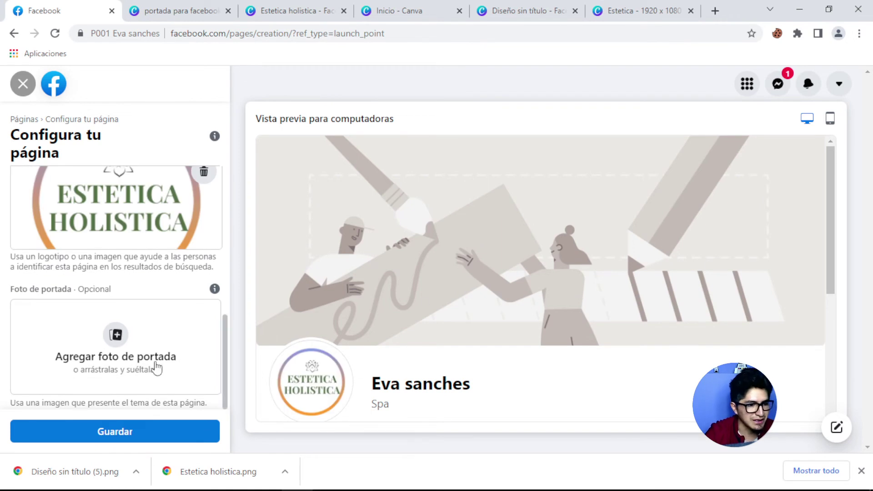
pyautogui.click(127, 353)
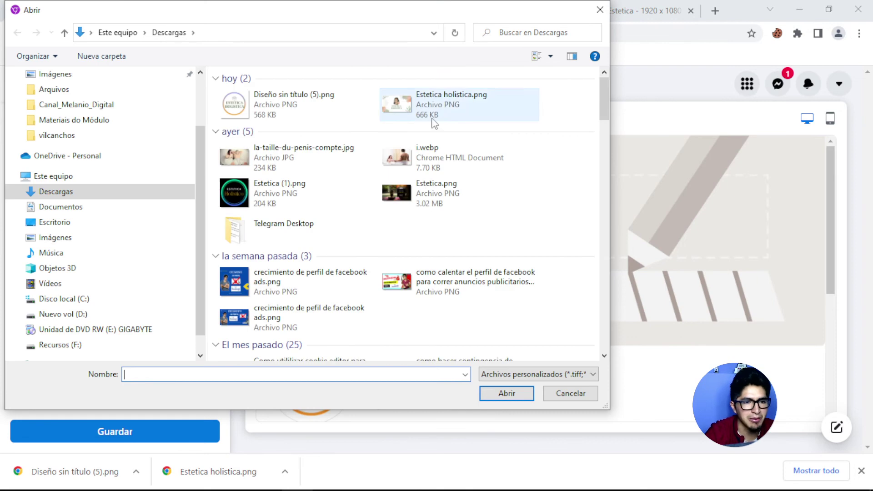
# Upload Estetica holistica.png as the cover photo and check it in the desktop preview.
pyautogui.click(440, 114)
pyautogui.click(503, 395)
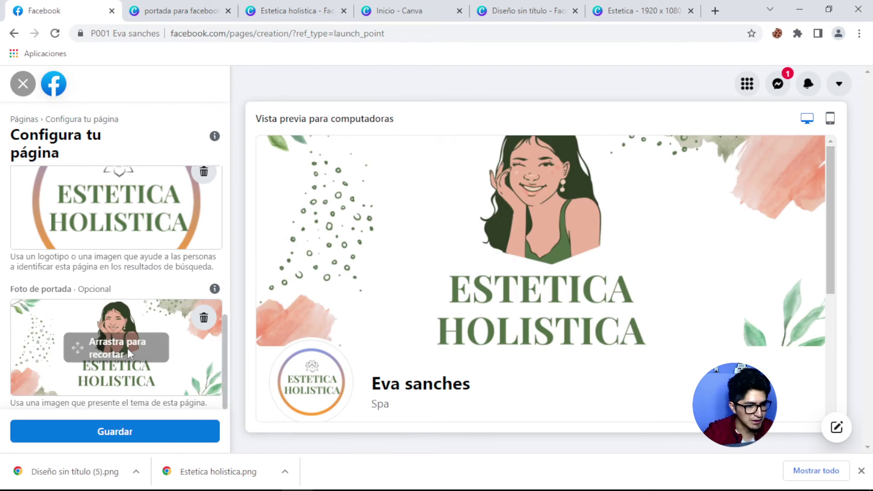
pyautogui.scroll(-4, 569, 282)
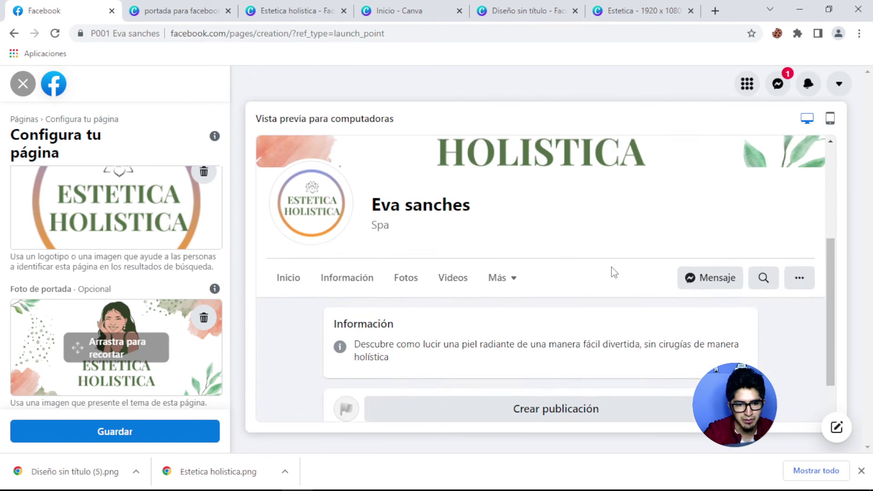
pyautogui.scroll(4, 611, 271)
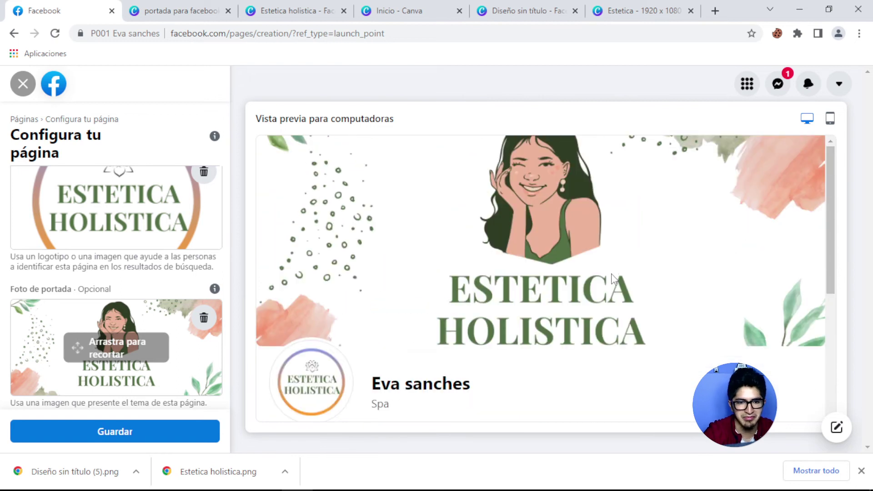
# Save the Configura tu página panel with the new profile and cover photos.
pyautogui.scroll(-3, 612, 278)
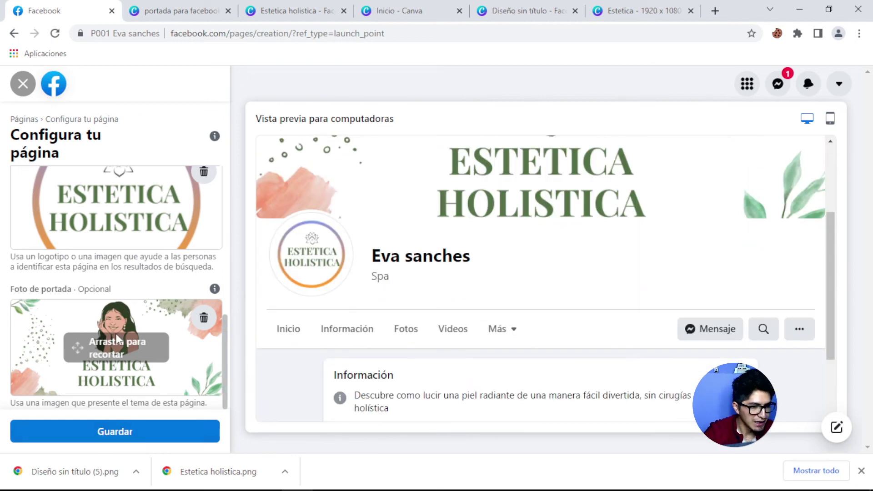
pyautogui.click(110, 431)
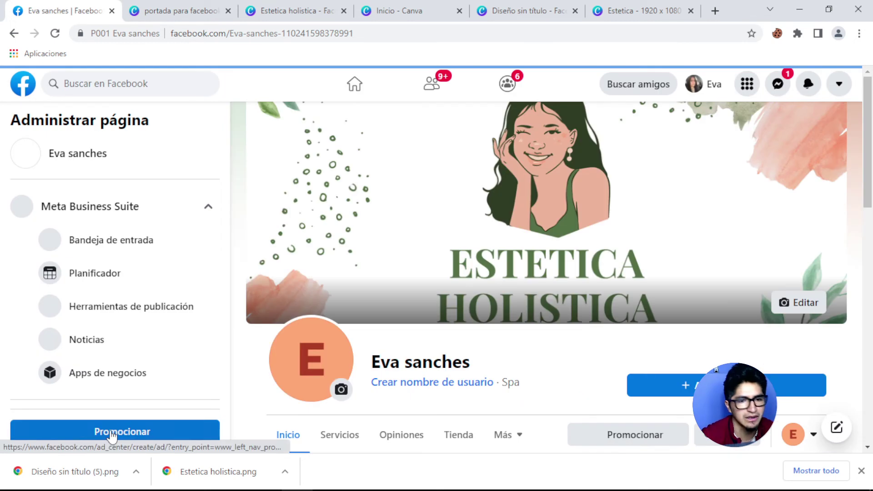
pyautogui.scroll(-3, 358, 270)
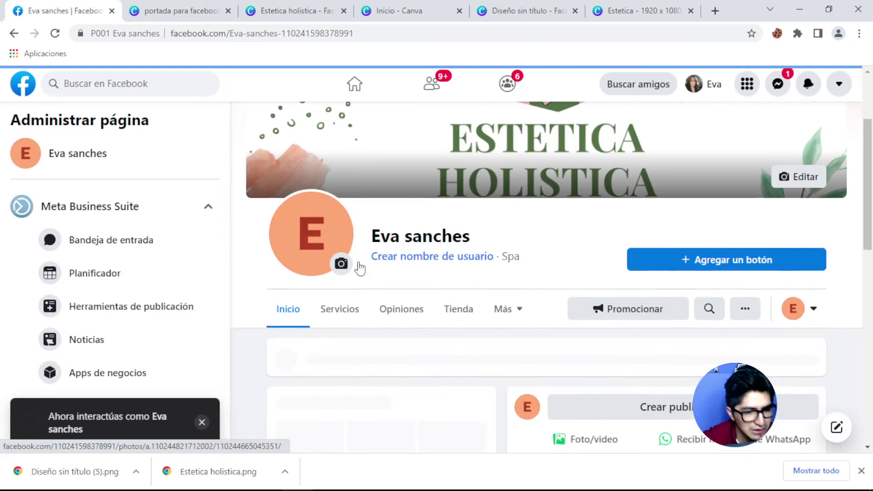
pyautogui.scroll(3, 358, 270)
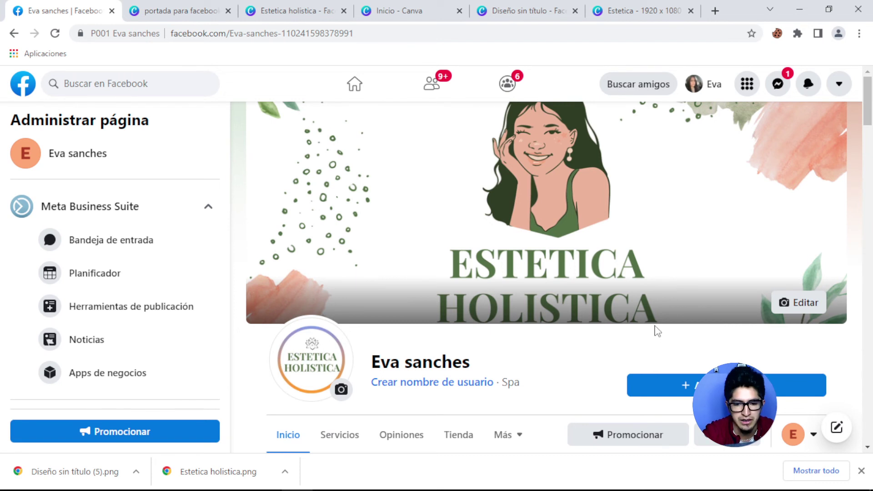
pyautogui.scroll(-1, 658, 332)
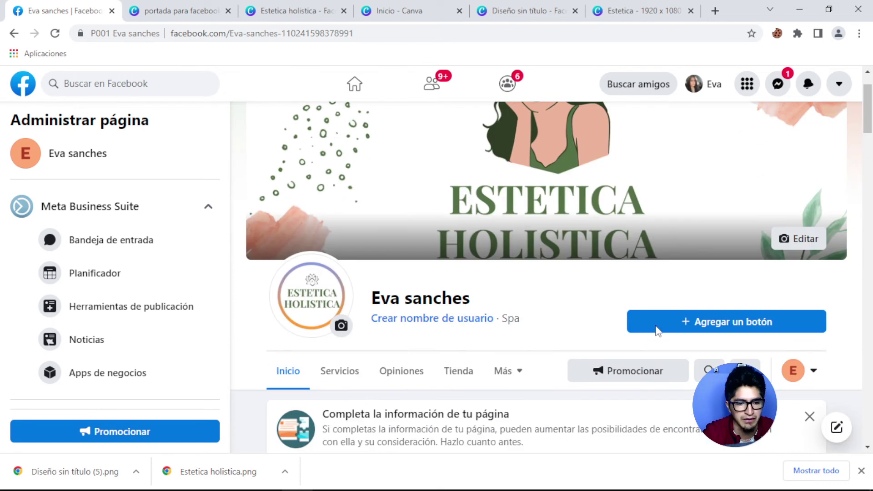
# Enter a custom page username, confirm it is available, create it and close the confirmation.
pyautogui.click(426, 320)
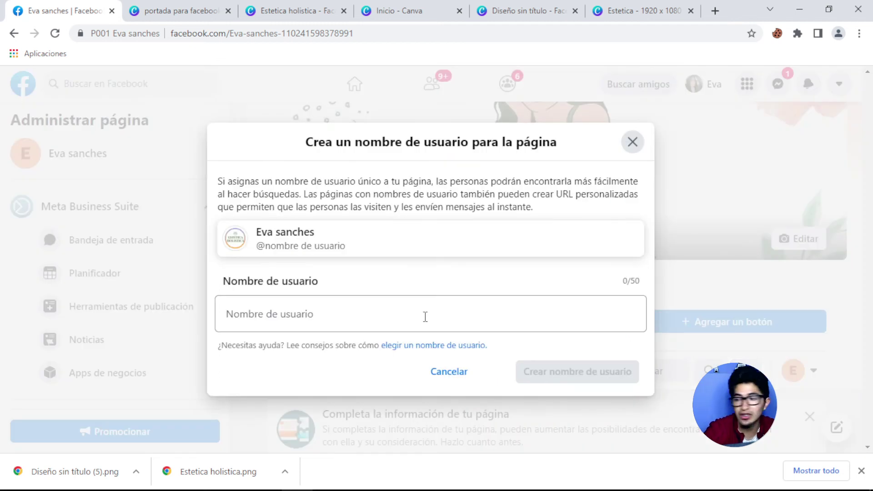
pyautogui.click(426, 317)
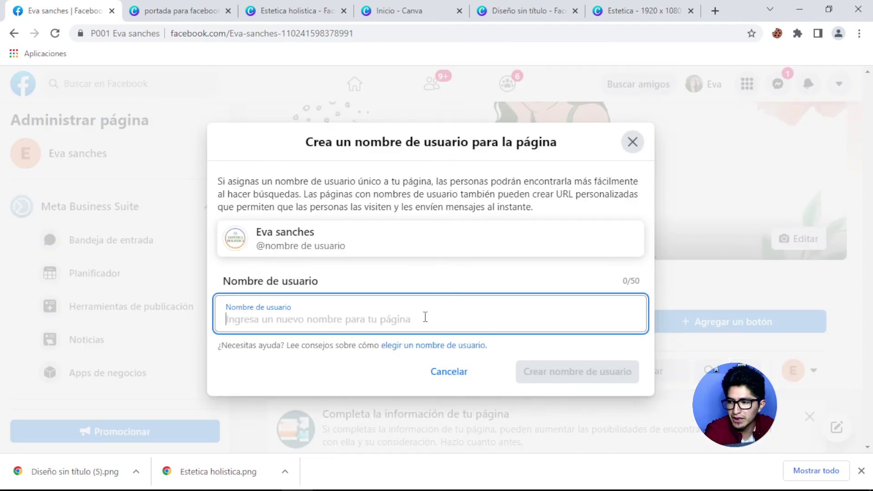
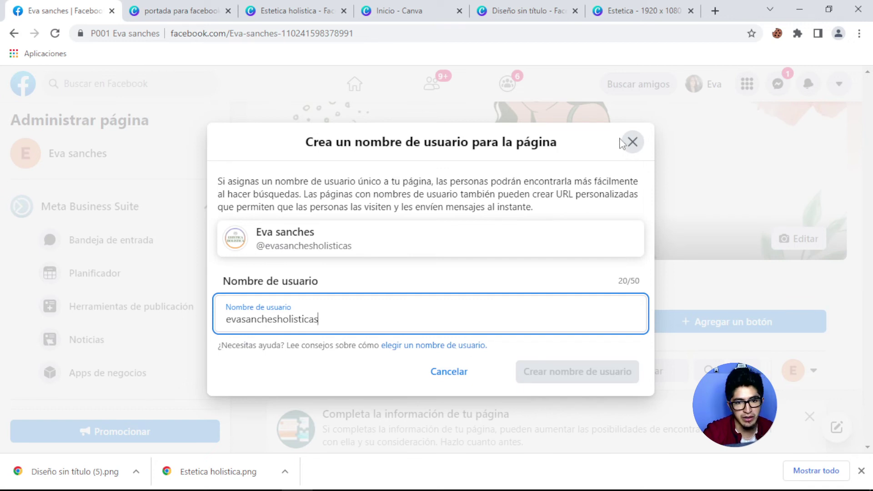
pyautogui.click(388, 249)
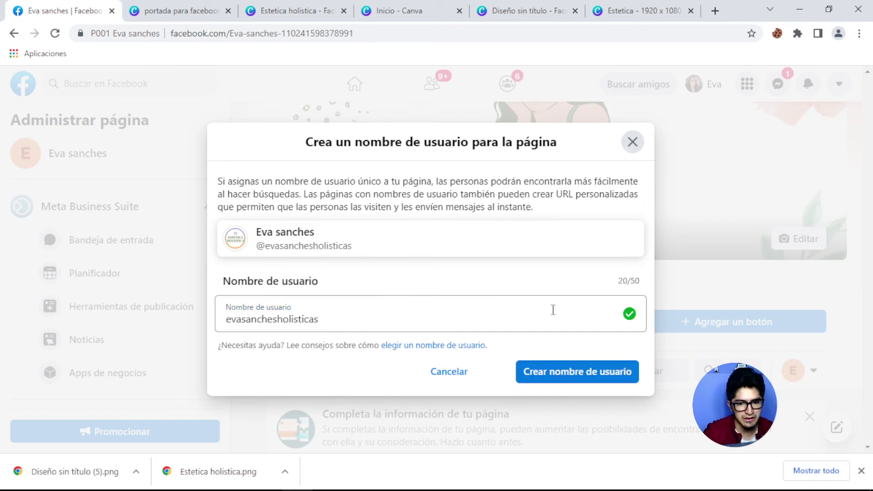
pyautogui.click(338, 318)
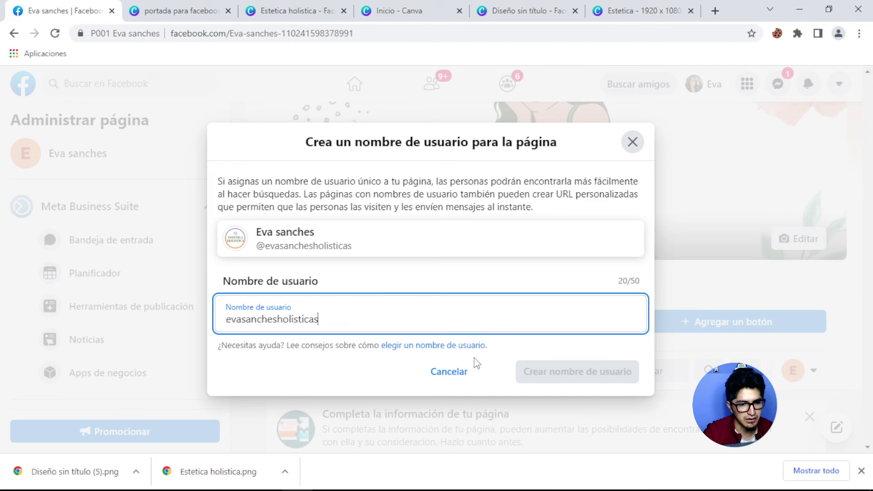
pyautogui.click(418, 244)
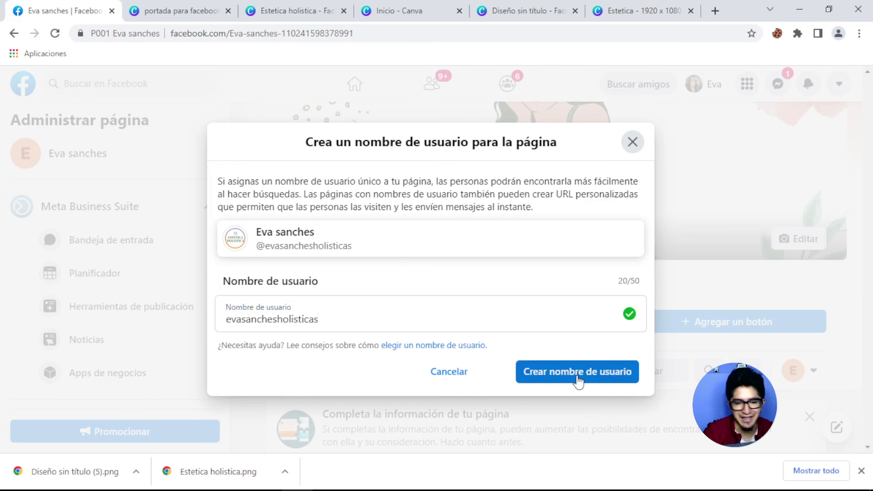
pyautogui.click(577, 382)
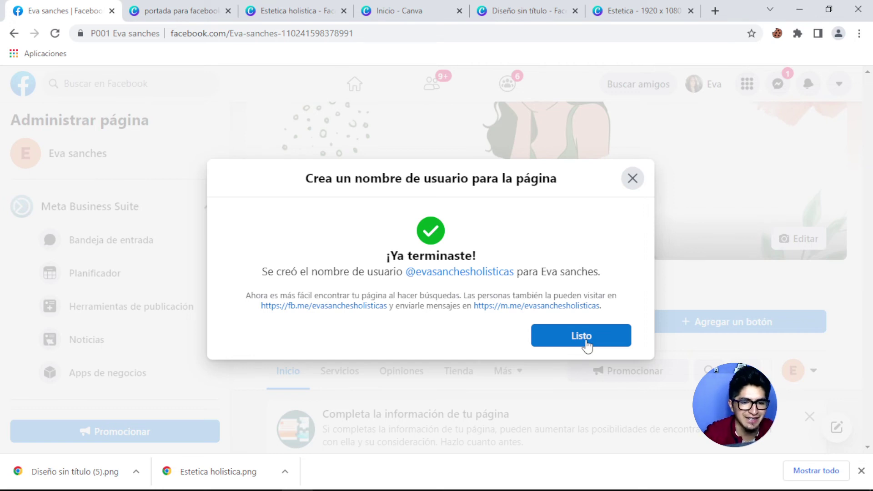
pyautogui.click(587, 345)
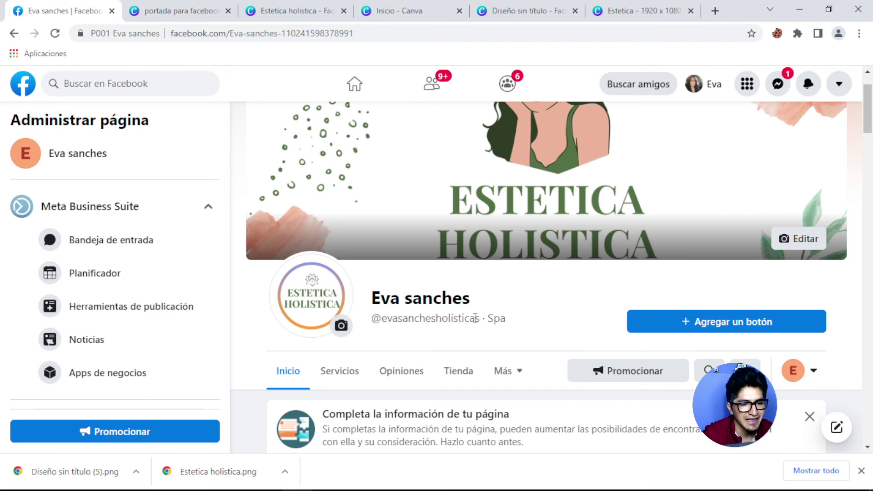
# Add a call-to-action button to the page and choose the Más información action.
pyautogui.scroll(-3, 471, 318)
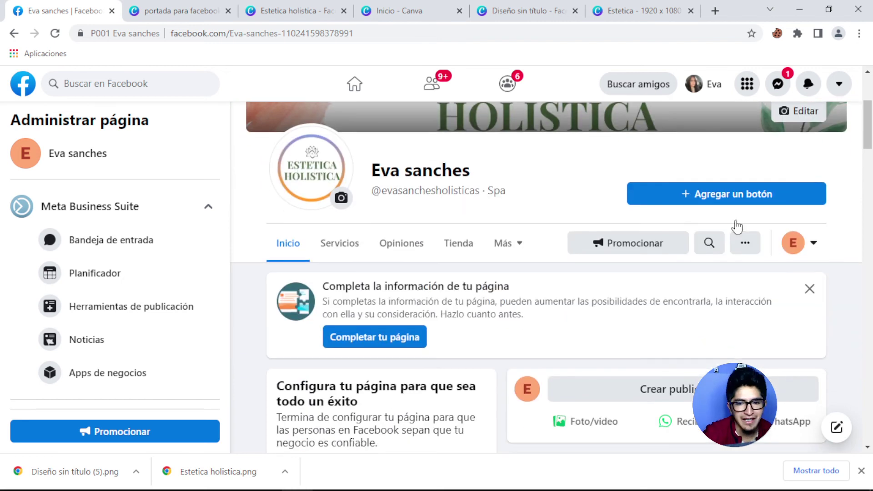
pyautogui.scroll(-5, 137, 291)
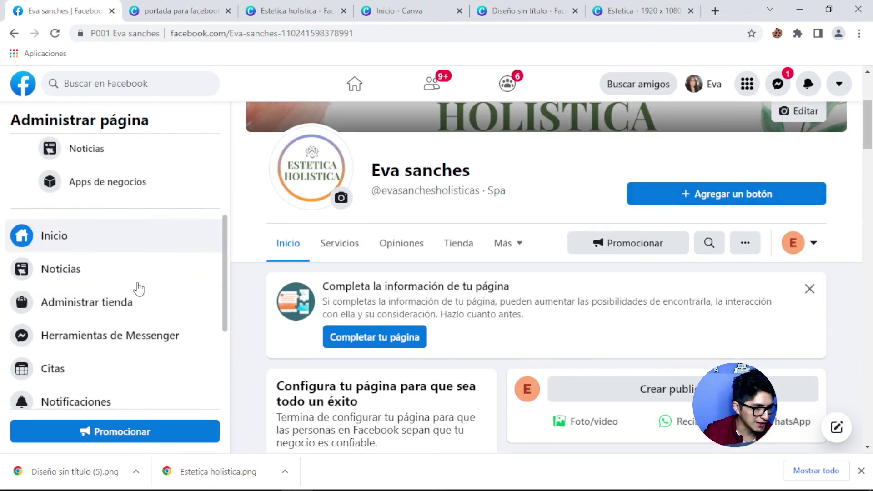
pyautogui.scroll(-2, 134, 288)
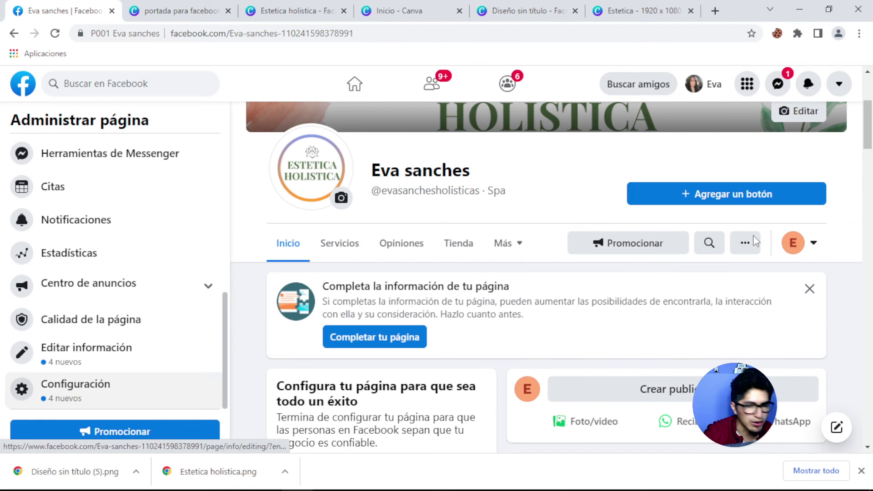
pyautogui.click(728, 199)
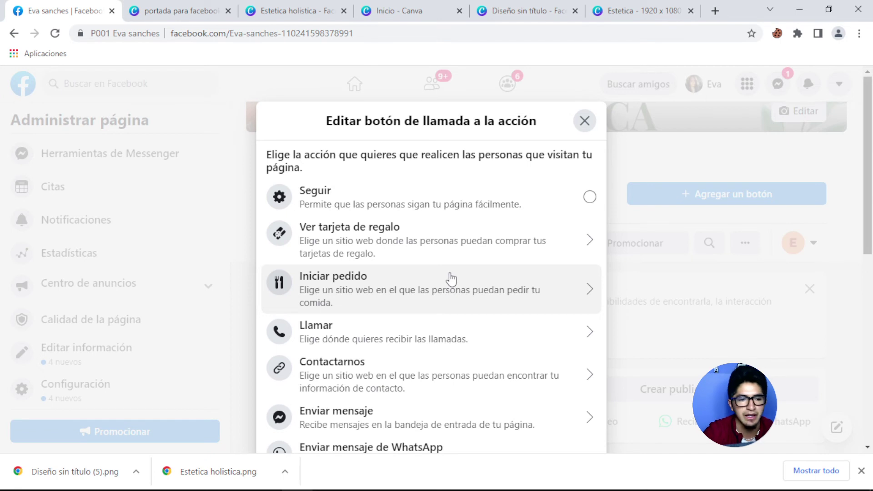
pyautogui.scroll(-3, 425, 288)
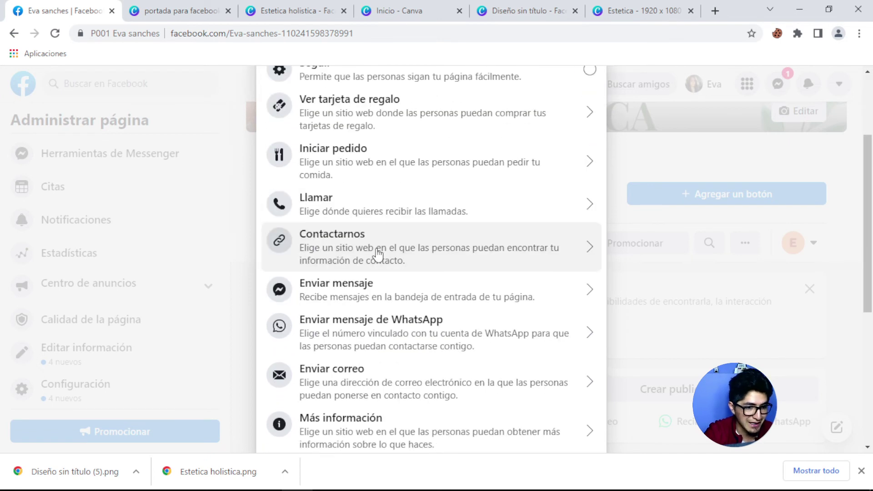
pyautogui.scroll(-3, 377, 255)
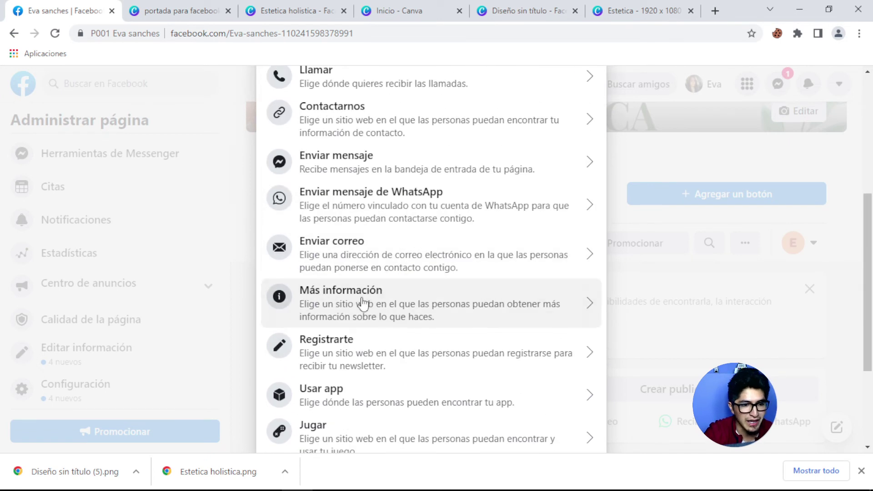
pyautogui.click(362, 304)
pyautogui.click(325, 237)
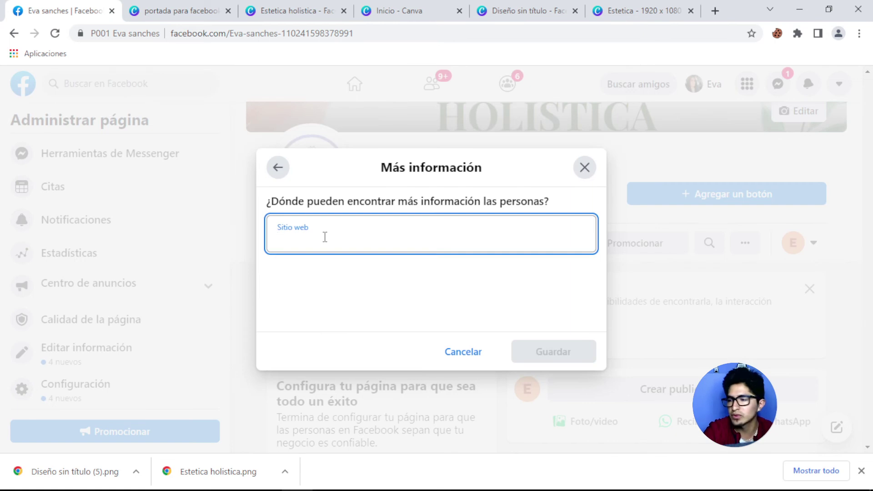
pyautogui.write('tusitioweb/quiz1')
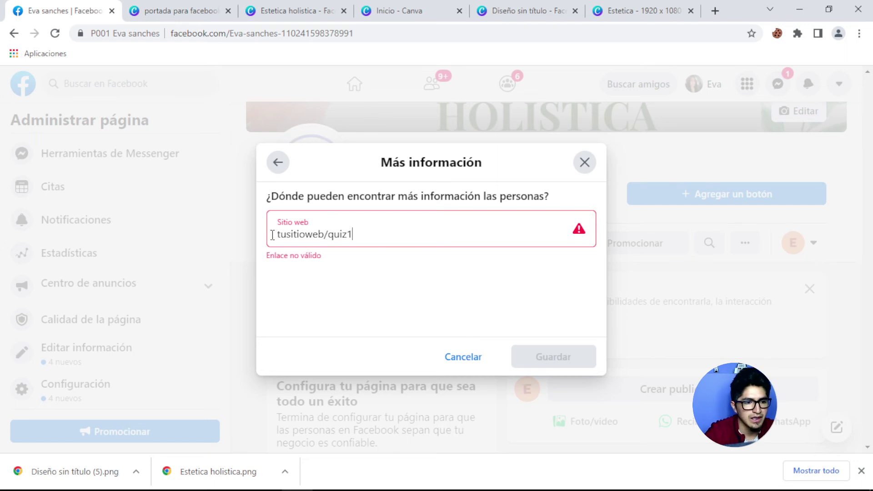
pyautogui.write('https:')
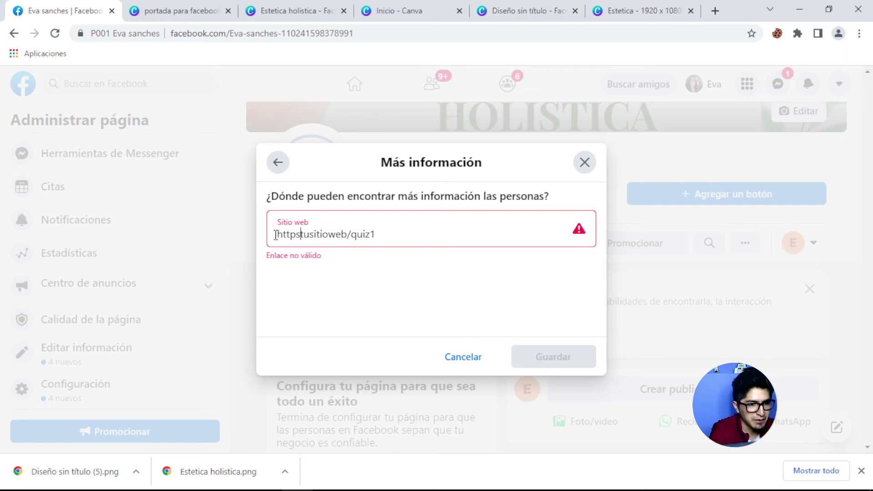
pyautogui.write('//tusitioweb')
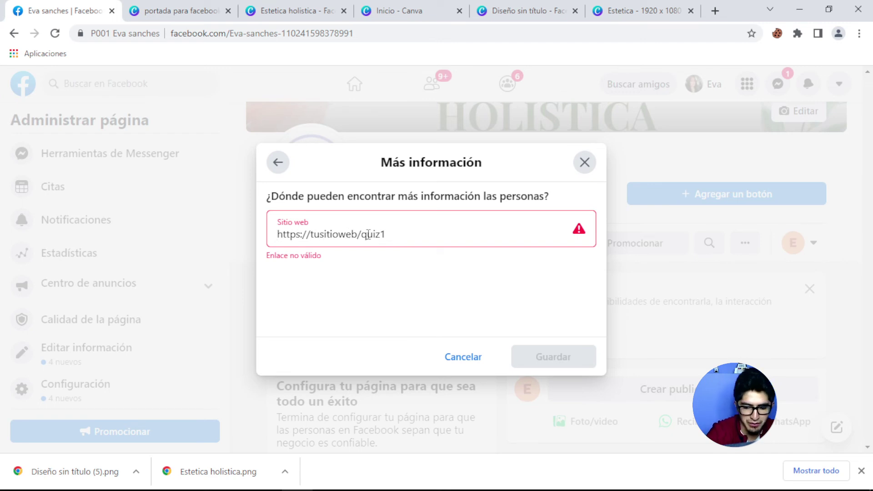
pyautogui.write('.com')
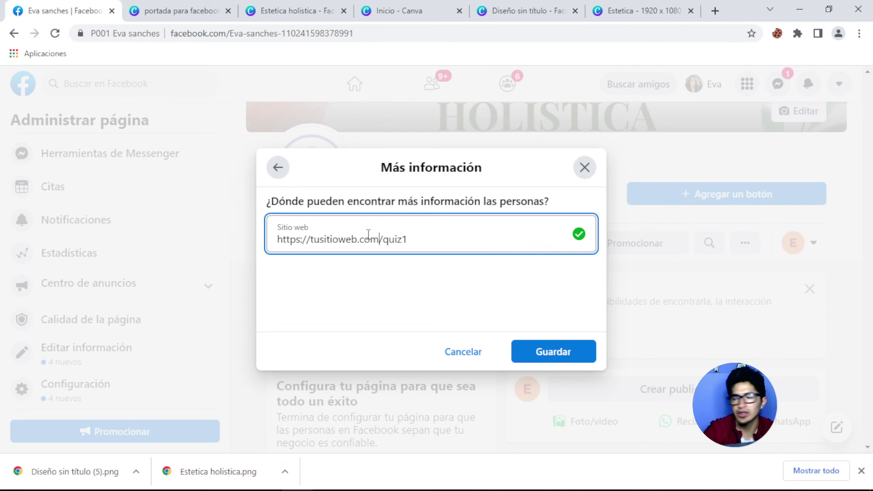
pyautogui.click(542, 353)
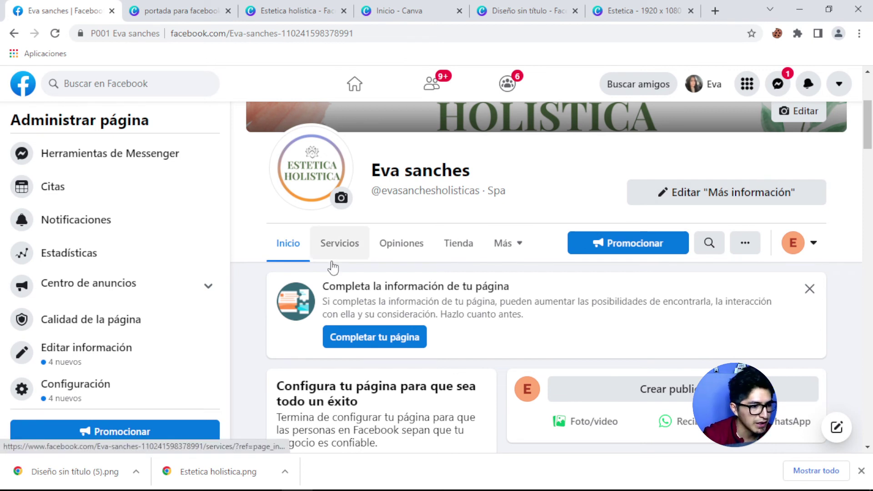
# Open Configuración from the Administrar página sidebar.
pyautogui.scroll(-1, 358, 261)
pyautogui.scroll(-4, 532, 250)
pyautogui.scroll(-1, 527, 273)
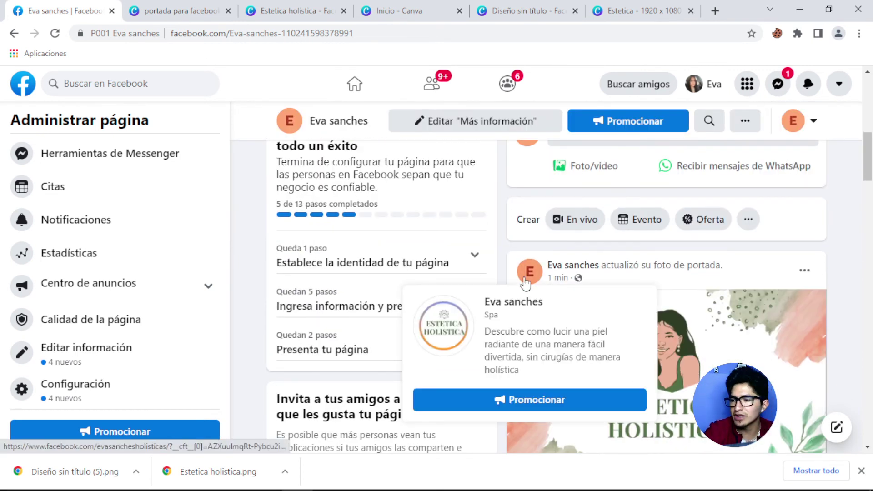
pyautogui.scroll(-3, 414, 248)
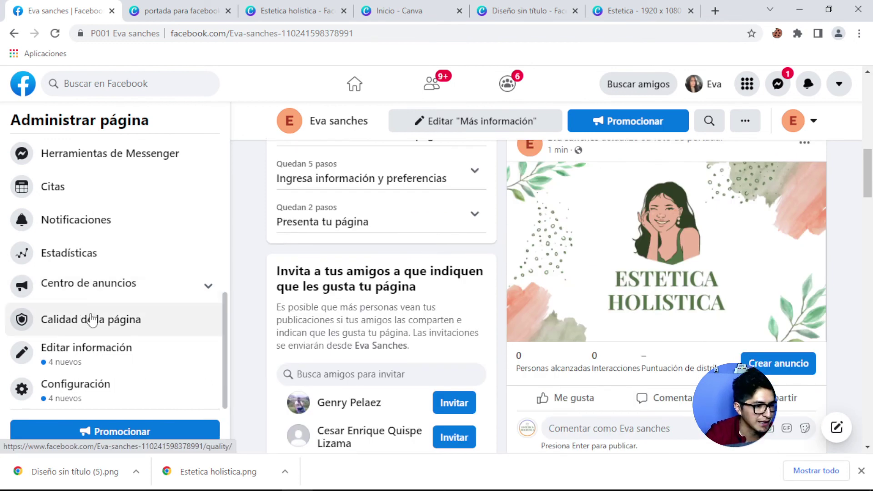
pyautogui.click(69, 391)
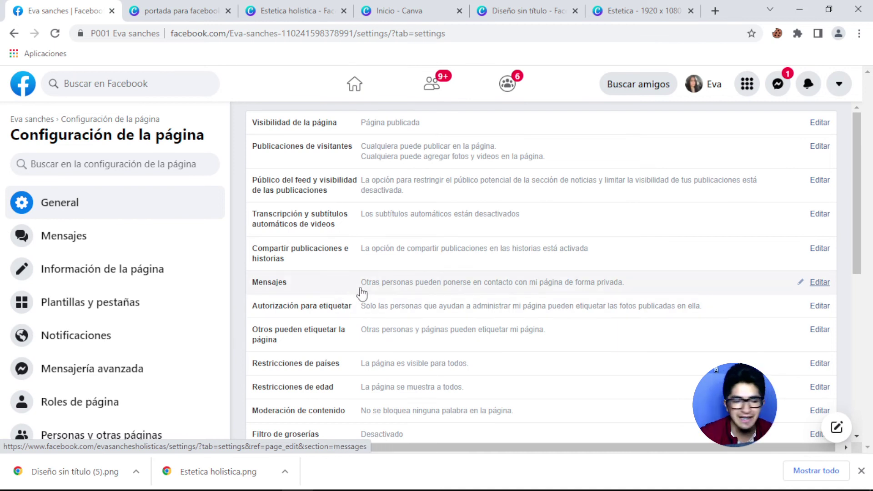
# Switch Filtro de groserías to Activada and save the change.
pyautogui.scroll(-1, 359, 293)
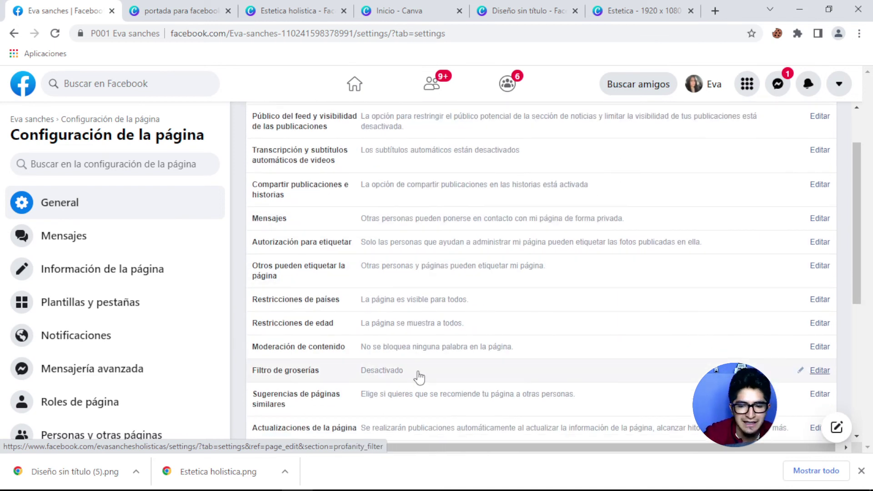
pyautogui.click(822, 372)
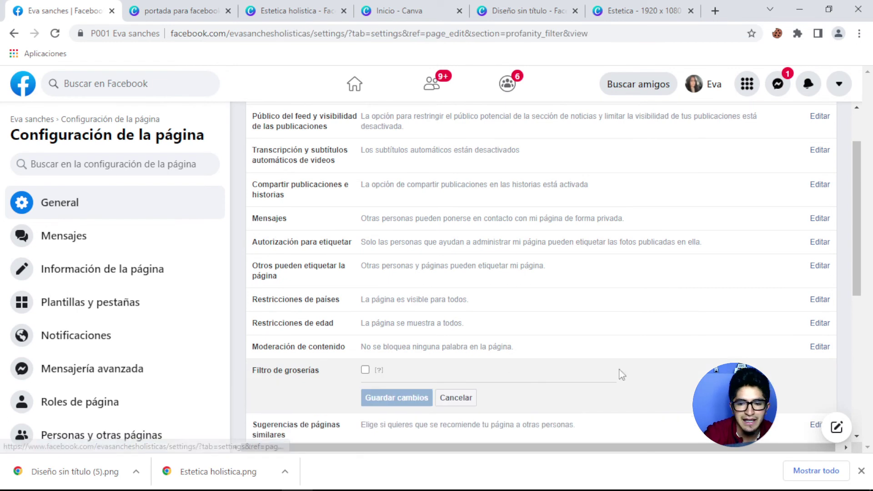
pyautogui.click(366, 369)
pyautogui.scroll(-1, 433, 364)
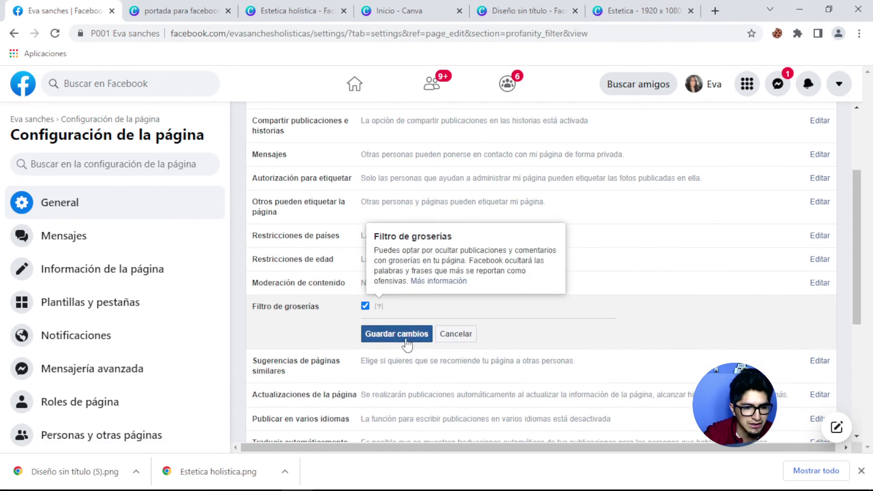
pyautogui.click(404, 336)
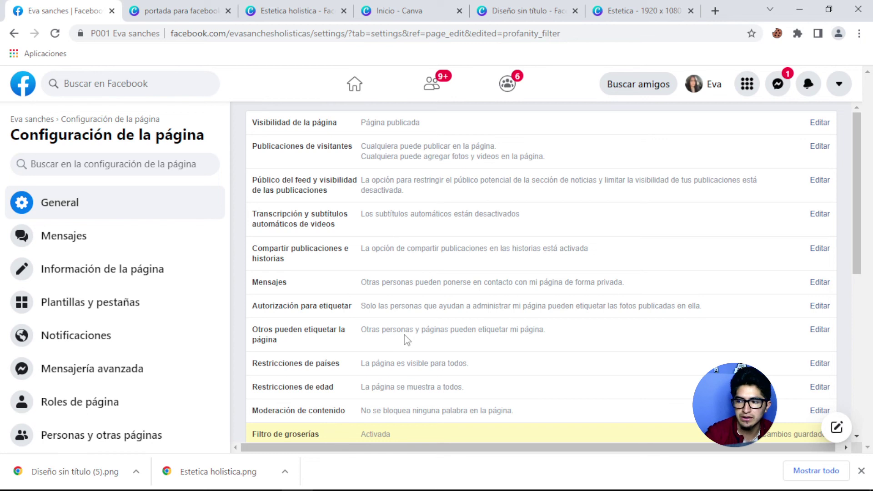
pyautogui.scroll(-1, 411, 332)
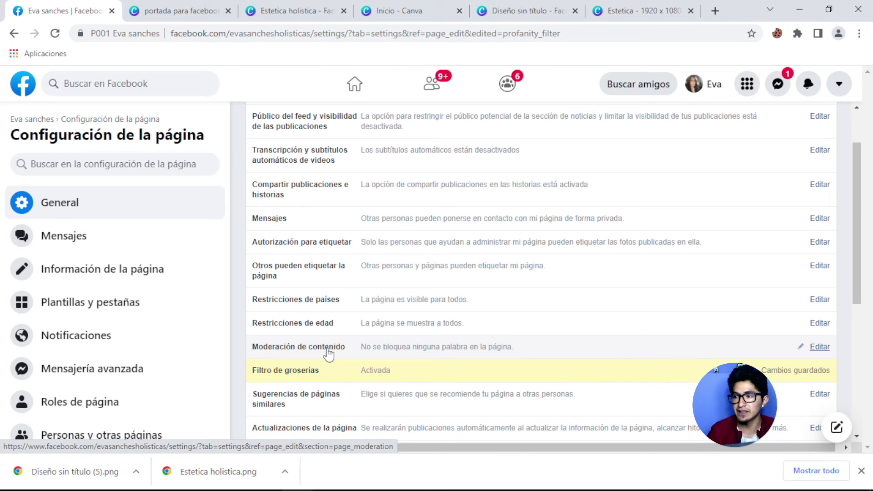
# Import blocked words from filtro de groserias.csv into the Moderación de contenido list.
pyautogui.click(821, 347)
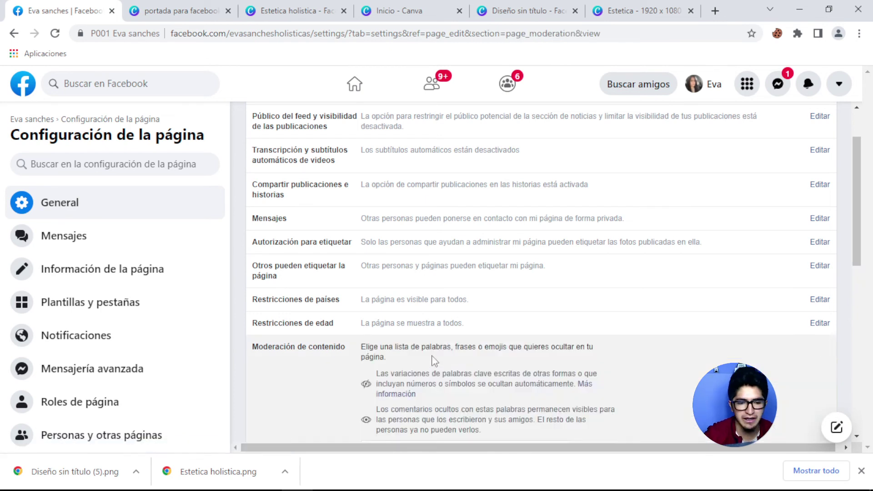
pyautogui.scroll(-3, 438, 357)
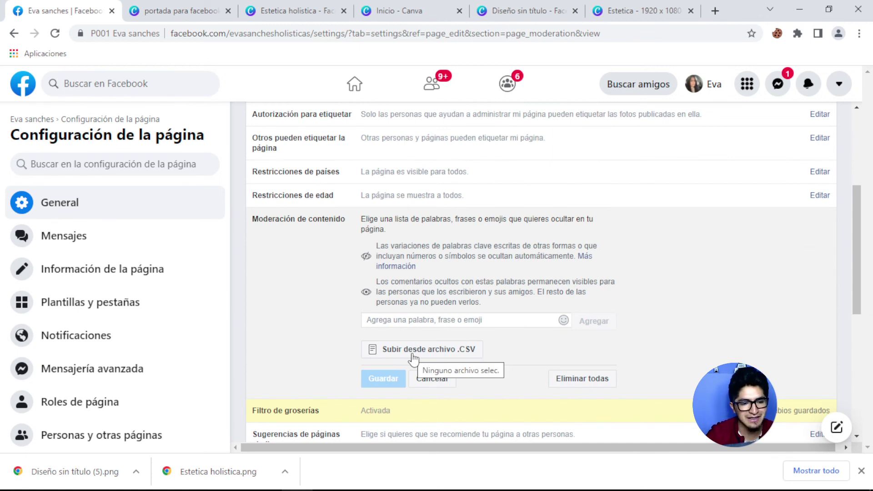
pyautogui.click(417, 357)
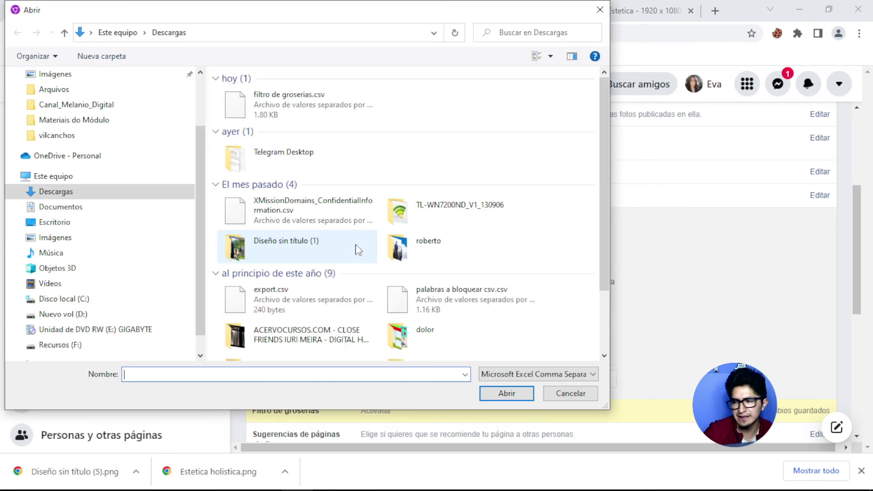
pyautogui.click(279, 114)
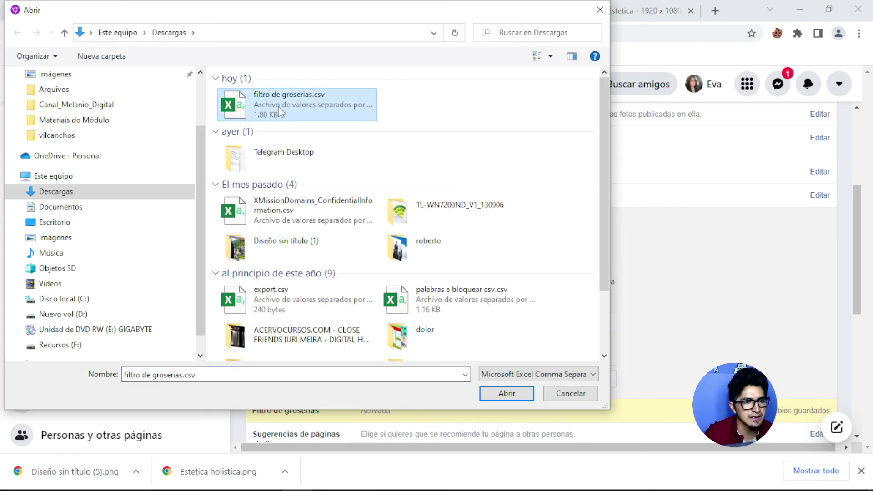
pyautogui.click(496, 393)
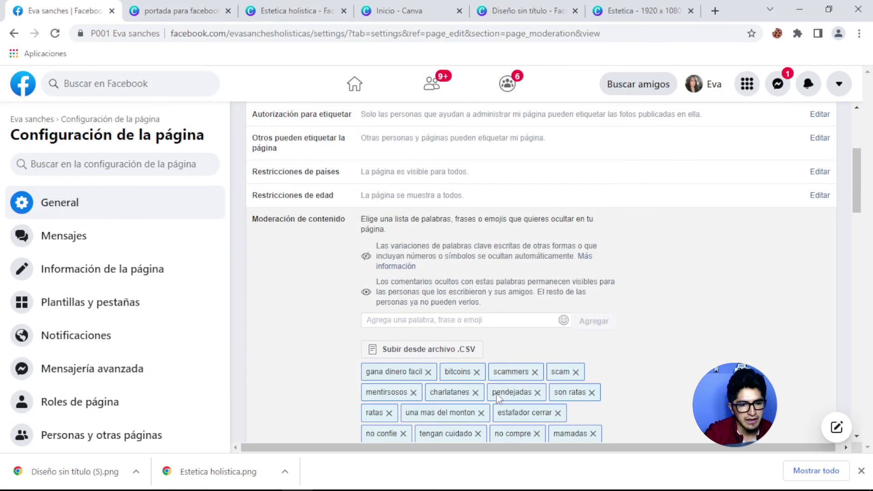
# Review the imported word tags and save them as the page's blocked words.
pyautogui.scroll(-1, 490, 334)
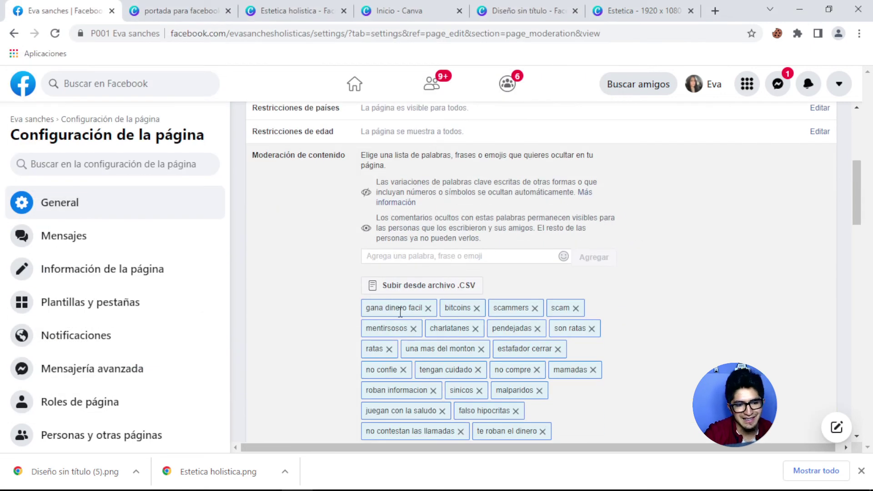
pyautogui.scroll(-3, 464, 313)
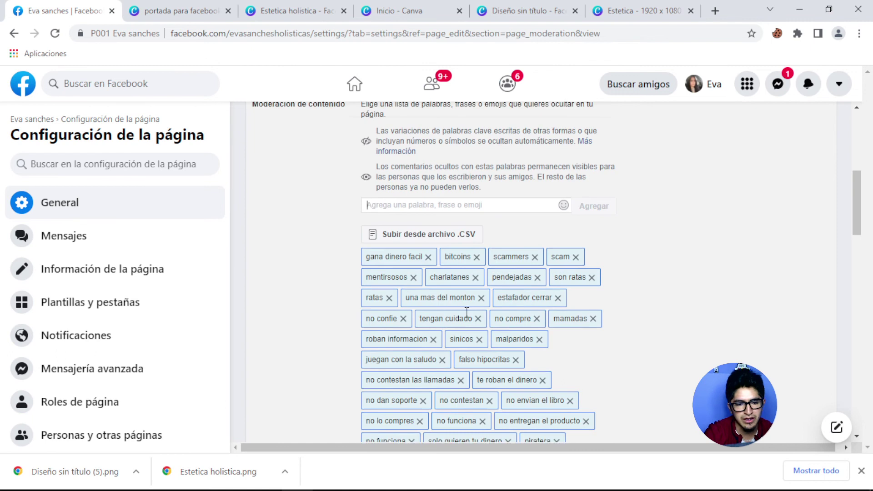
pyautogui.scroll(-15, 466, 276)
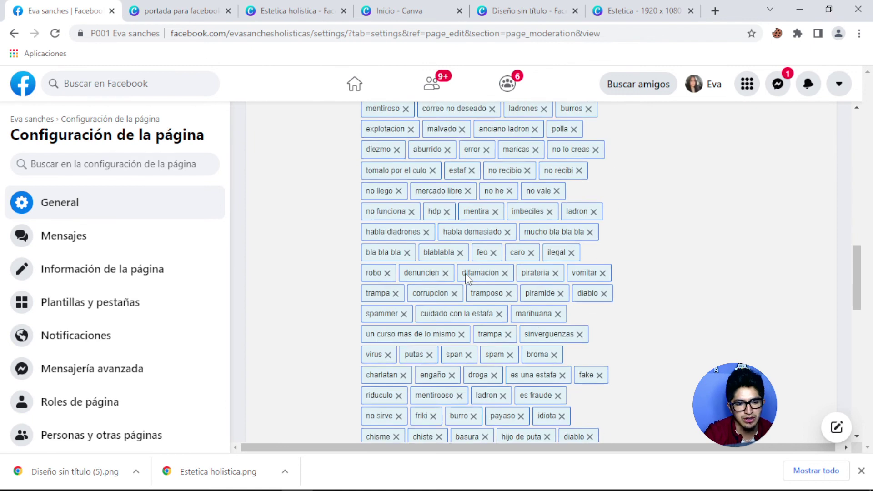
pyautogui.scroll(5, 466, 277)
pyautogui.scroll(15, 466, 276)
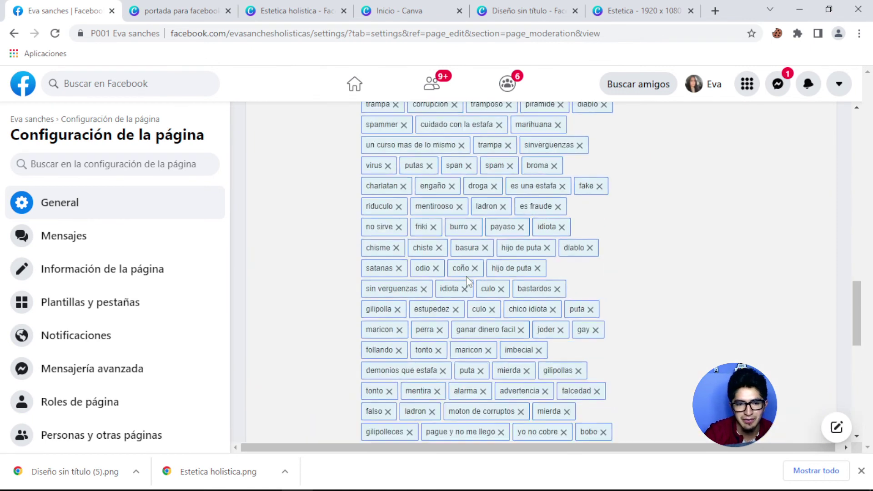
pyautogui.scroll(-5, 466, 276)
pyautogui.scroll(-12, 465, 277)
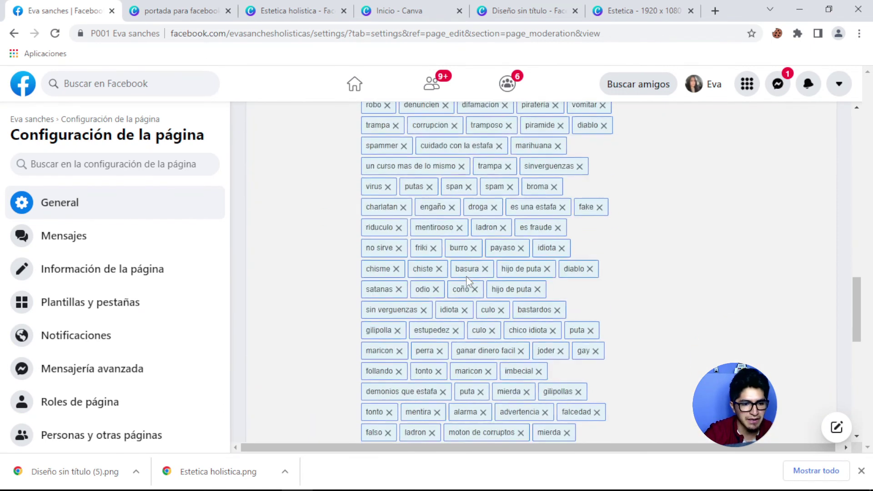
pyautogui.click(382, 272)
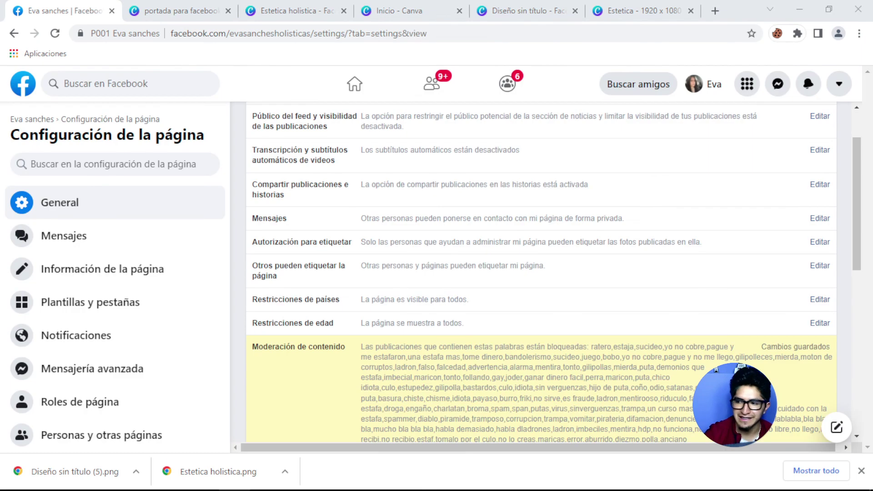
# Open Restricciones de edad, currently set to Público, for editing.
pyautogui.scroll(-3, 475, 361)
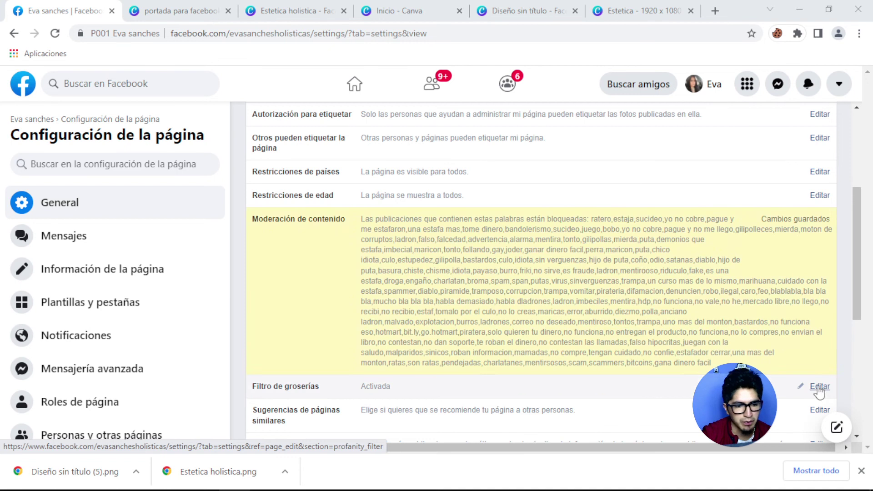
pyautogui.click(820, 196)
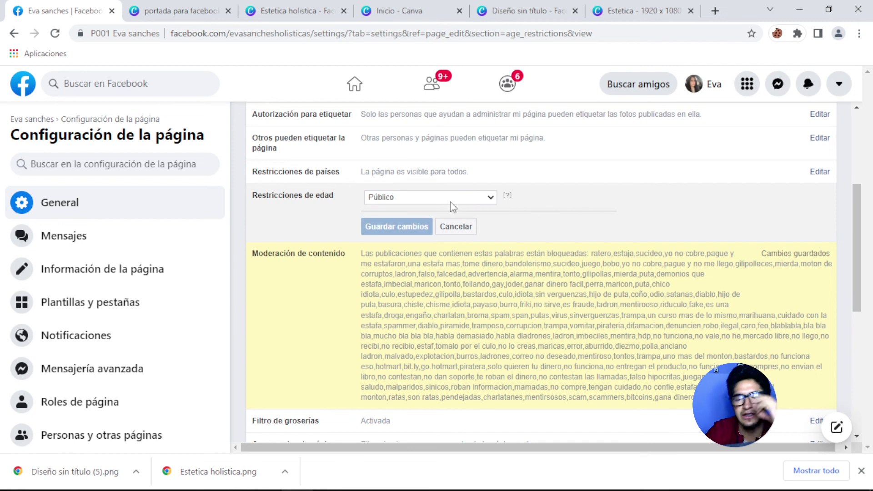
# Limit the page to Personas de 18 años o más, save, and open Restricciones de países.
pyautogui.click(454, 205)
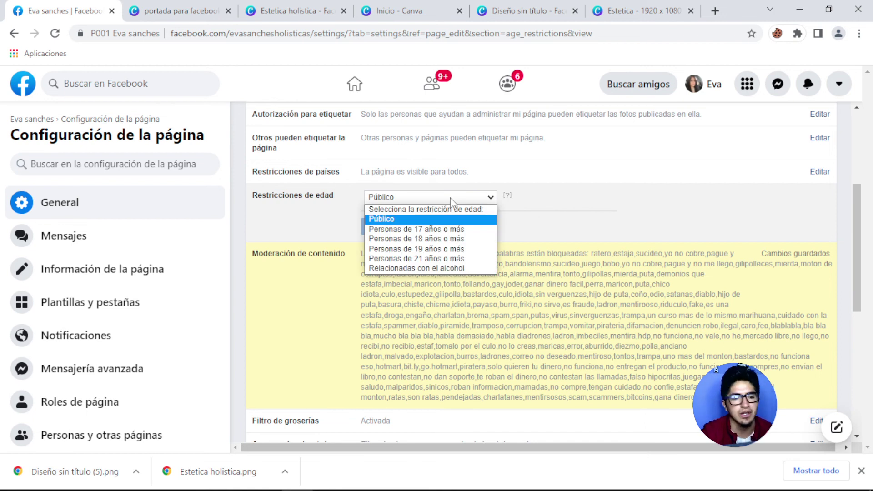
pyautogui.click(421, 239)
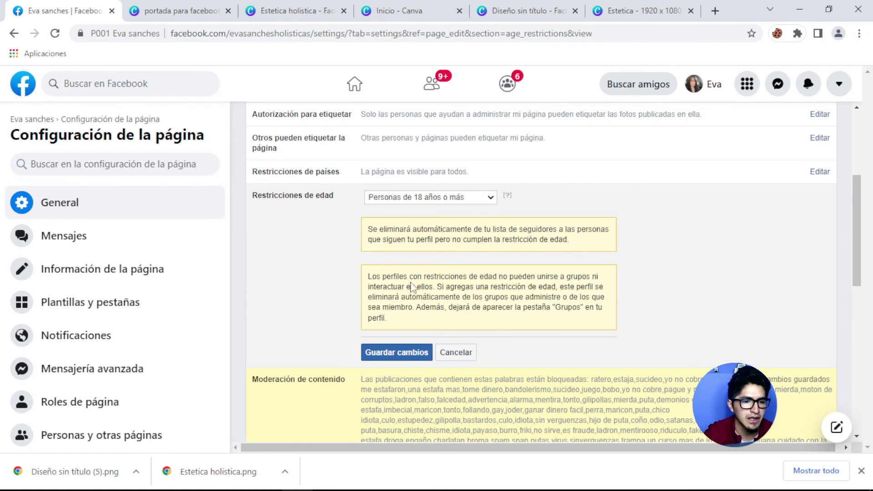
pyautogui.click(390, 358)
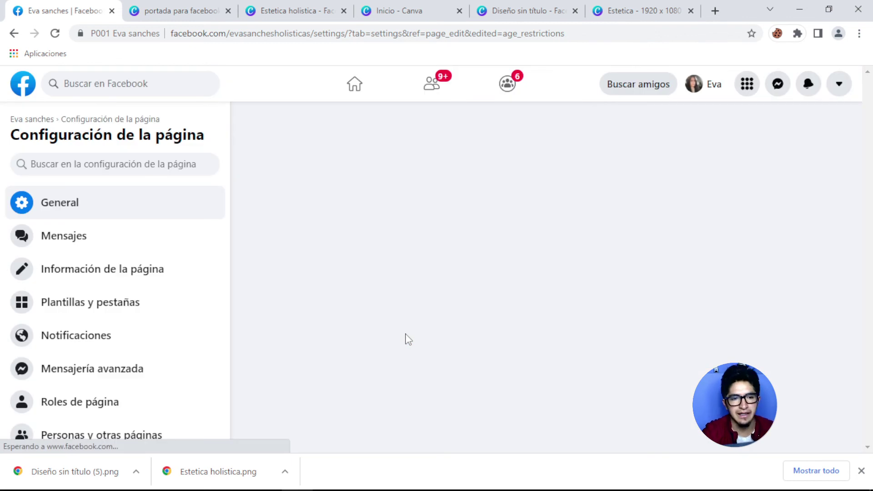
pyautogui.scroll(-2, 457, 323)
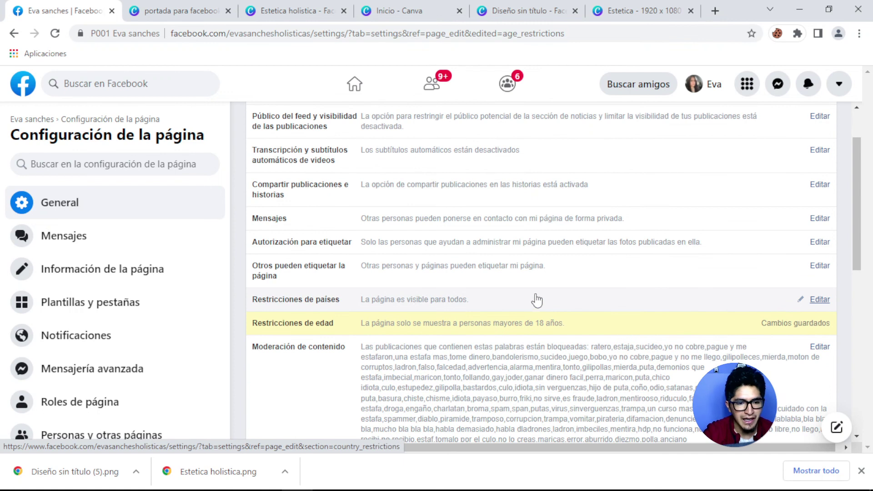
pyautogui.click(813, 301)
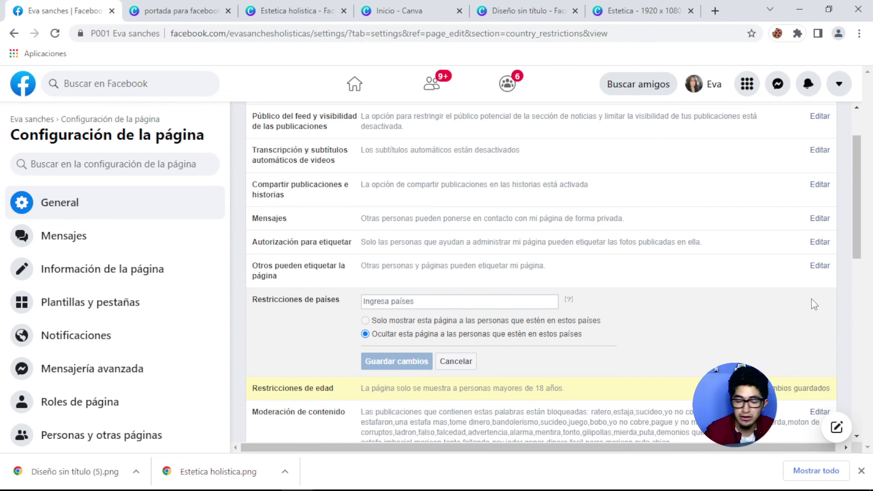
# Hide the page from Venezuela, Nicaragua and Cuba using Ocultar esta página, and save.
pyautogui.click(455, 300)
pyautogui.write('vene')
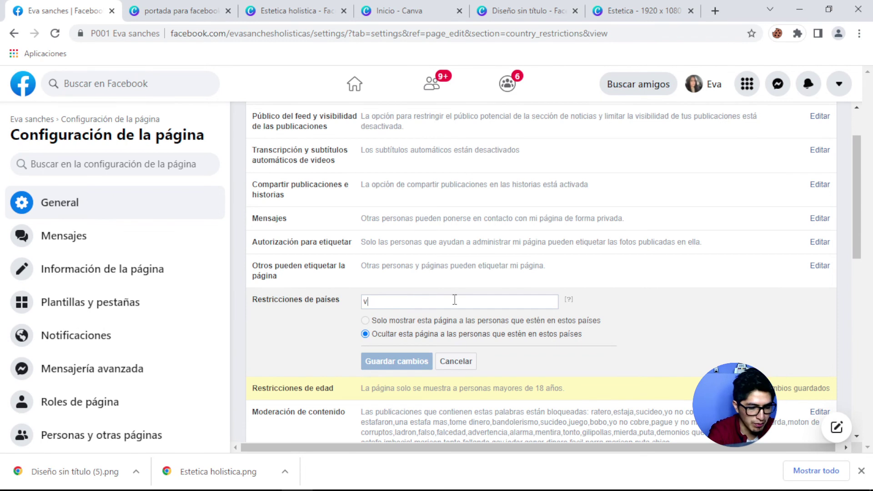
pyautogui.press('Return')
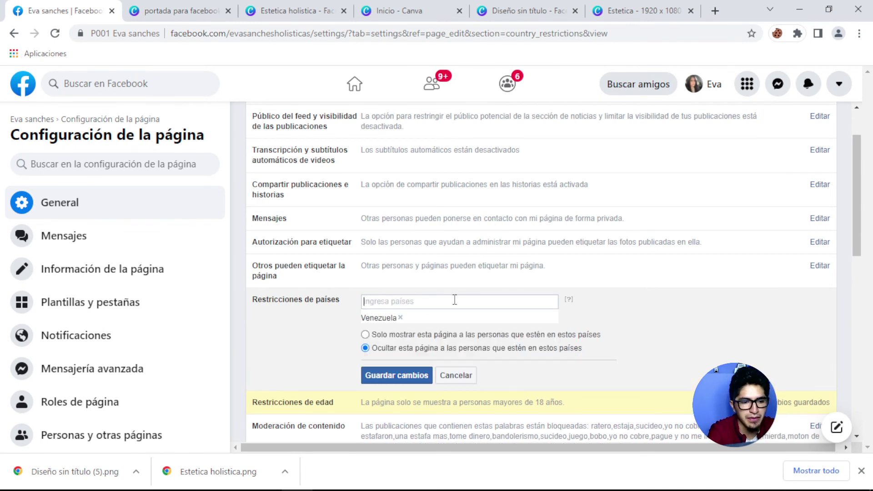
pyautogui.write('nic')
pyautogui.press('Return')
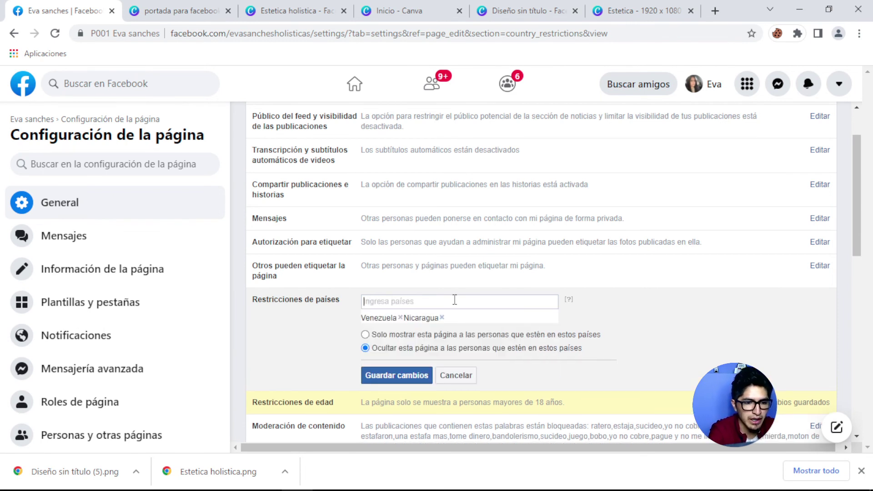
pyautogui.write('cuba')
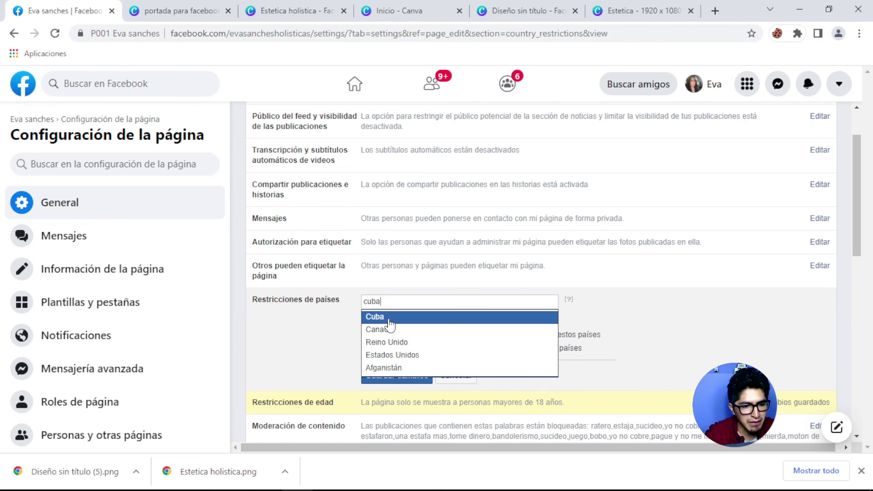
pyautogui.click(390, 318)
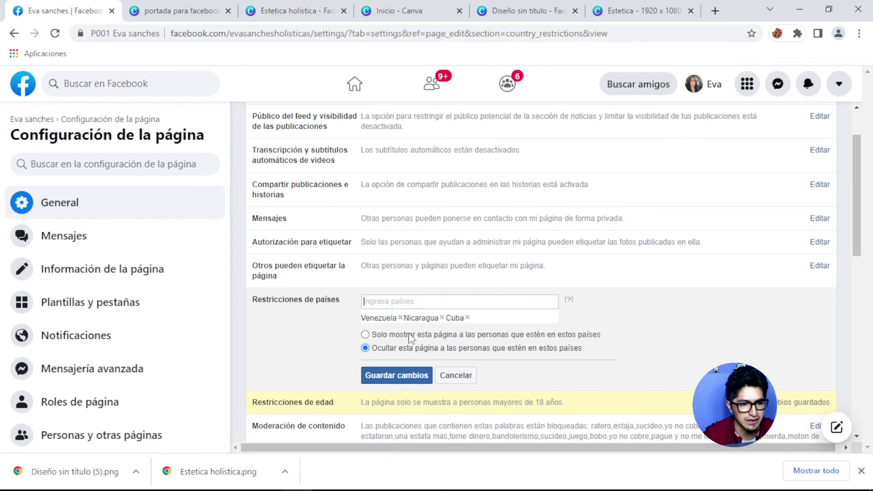
pyautogui.click(395, 378)
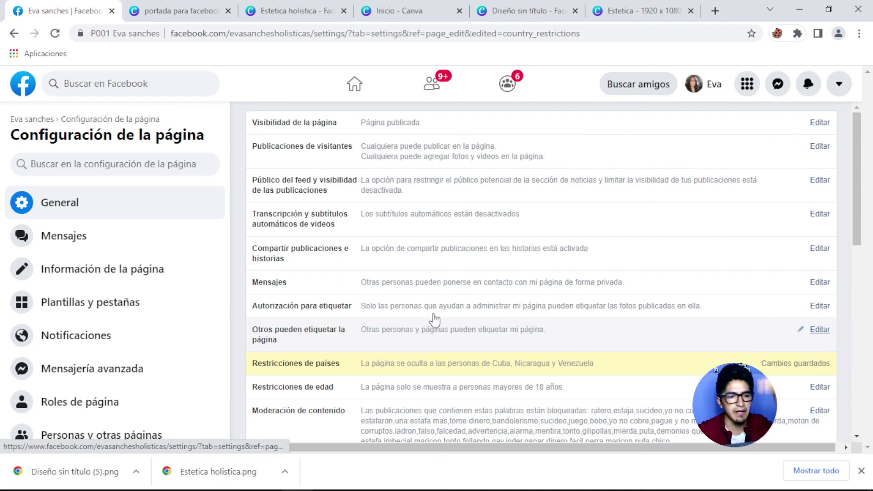
pyautogui.scroll(-1, 433, 319)
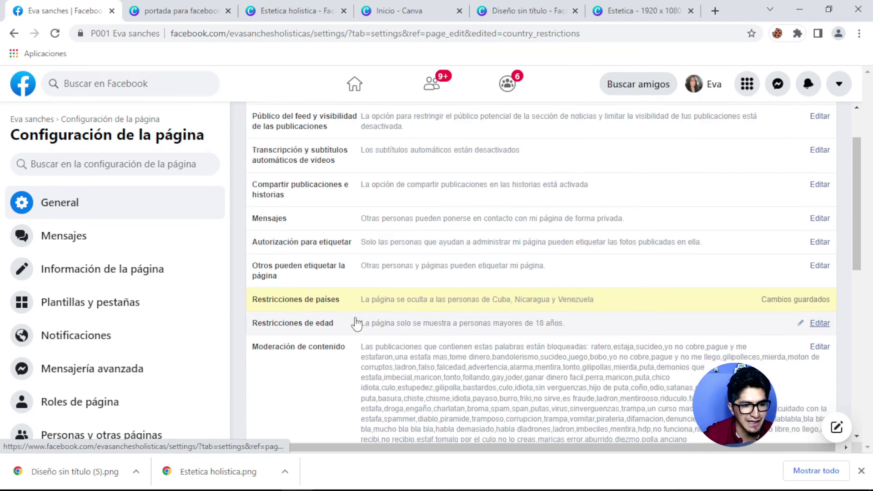
# Reopen content moderation and add 'mentira son es nomas' as a blocked word.
pyautogui.scroll(-1, 357, 324)
pyautogui.scroll(-1, 357, 309)
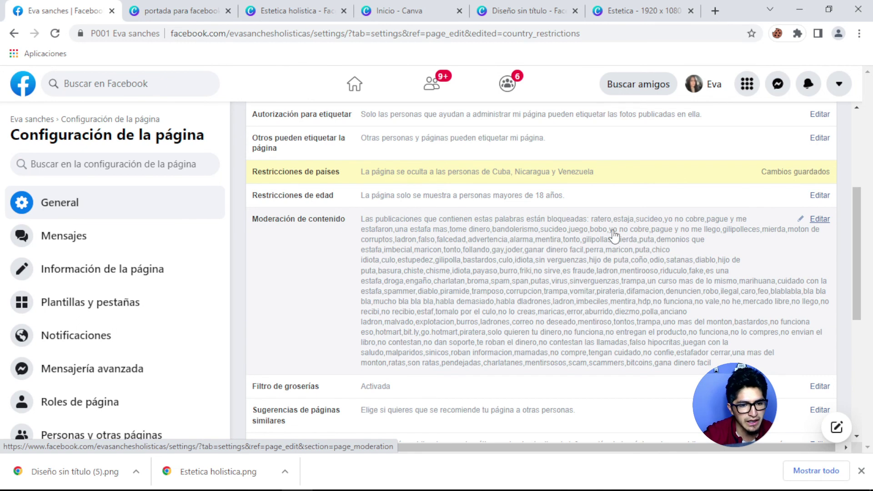
pyautogui.click(820, 223)
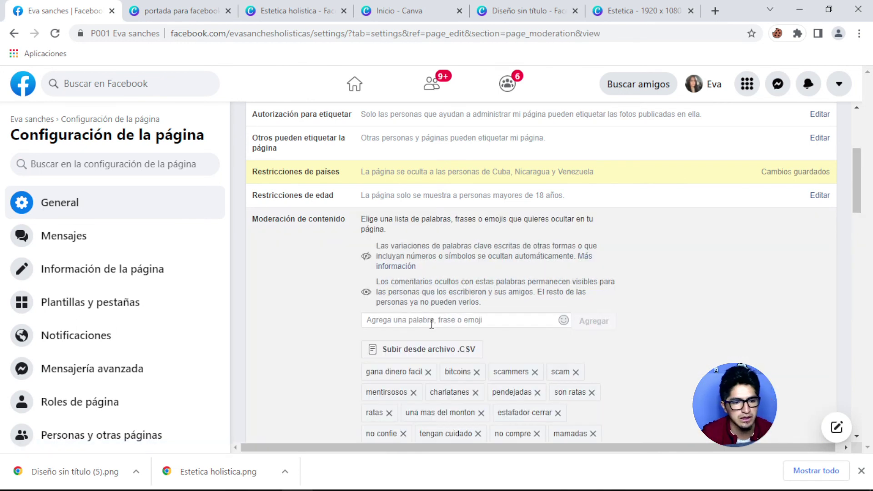
pyautogui.click(431, 320)
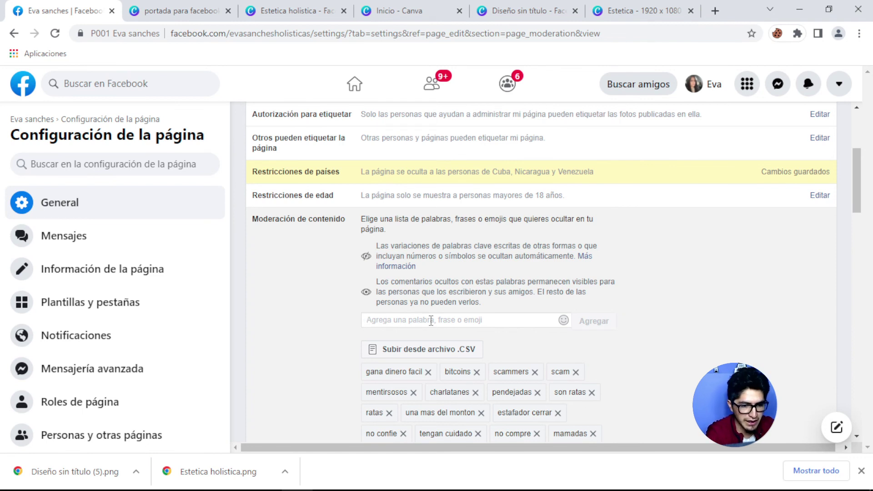
pyautogui.write('mentir')
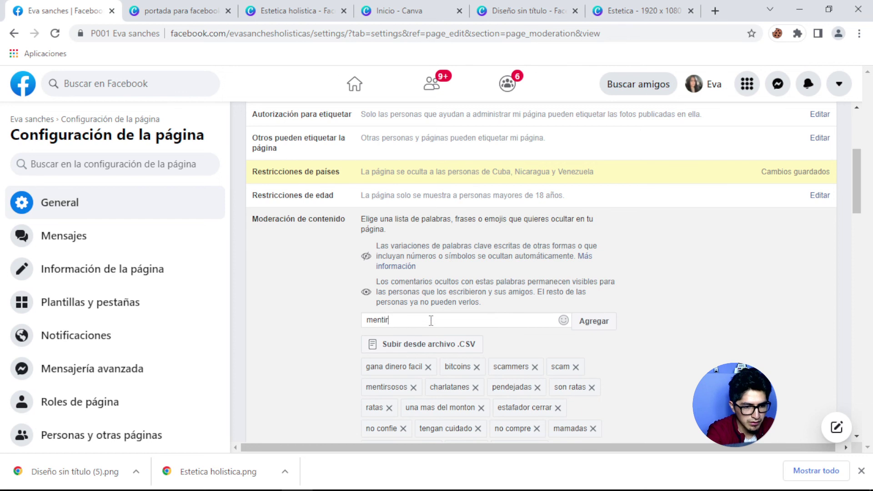
pyautogui.write('a son es')
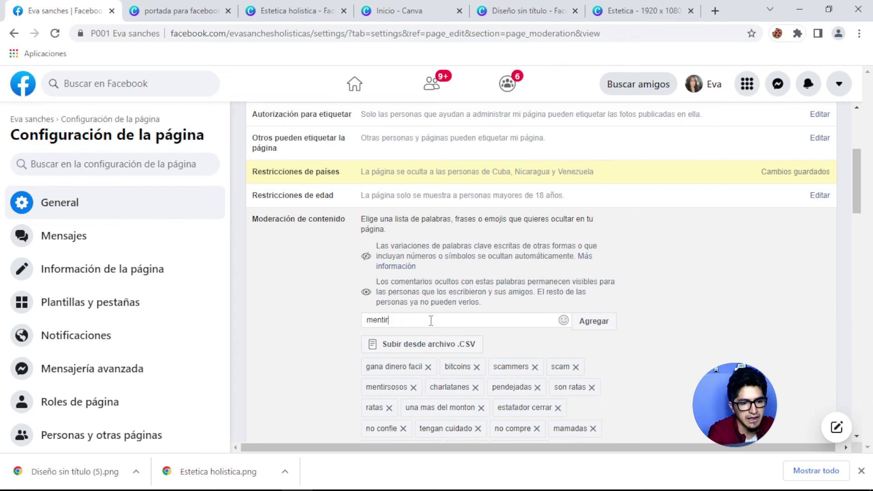
pyautogui.write(' nomas')
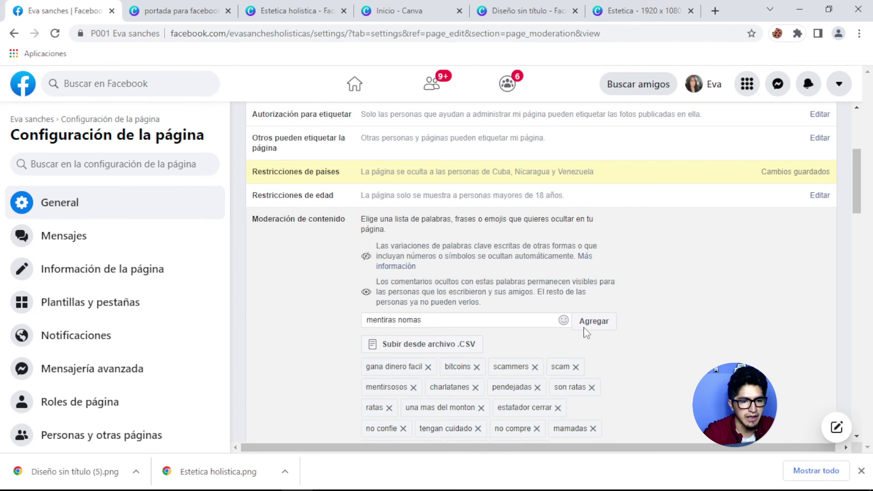
pyautogui.click(592, 323)
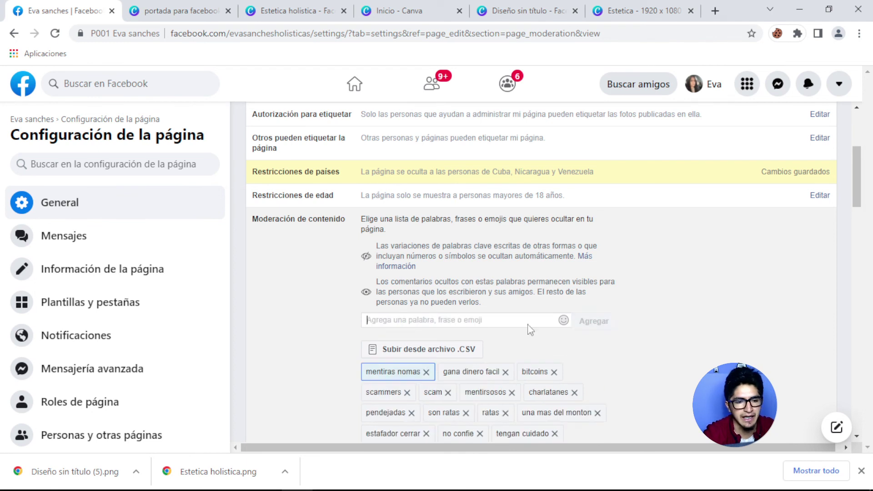
# Add 'mentiras' and 'ladronones' to the hidden-word list.
pyautogui.click(421, 322)
pyautogui.write('mw')
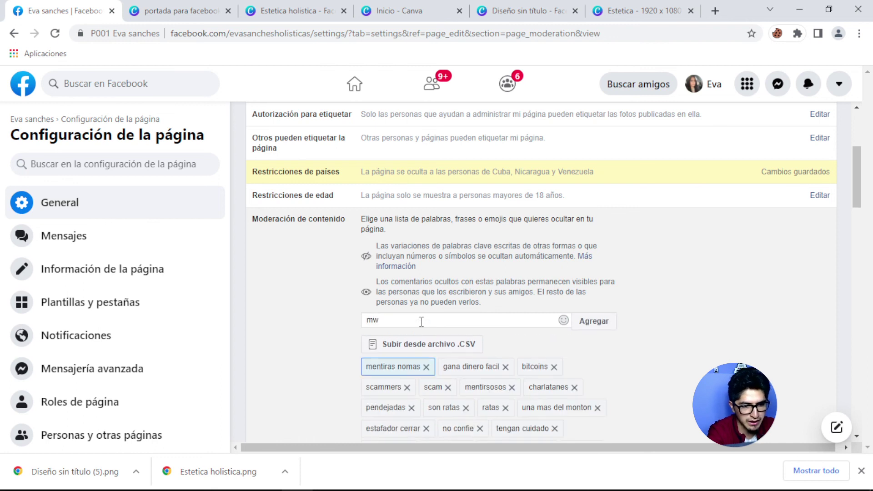
pyautogui.write('nntiras,')
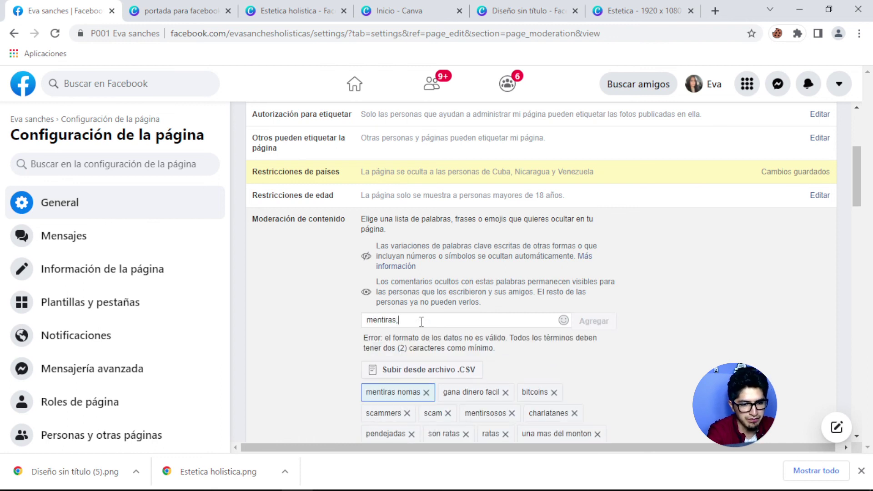
pyautogui.press('BackSpace')
pyautogui.write(',')
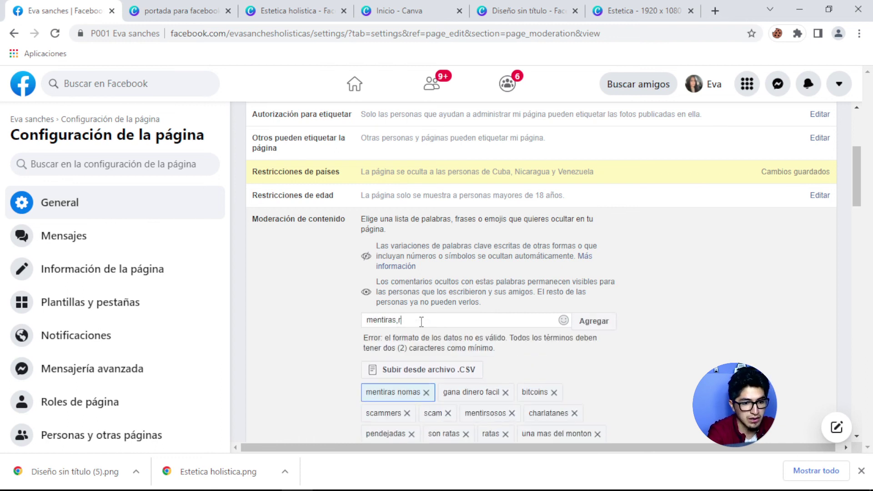
pyautogui.write('ladrone')
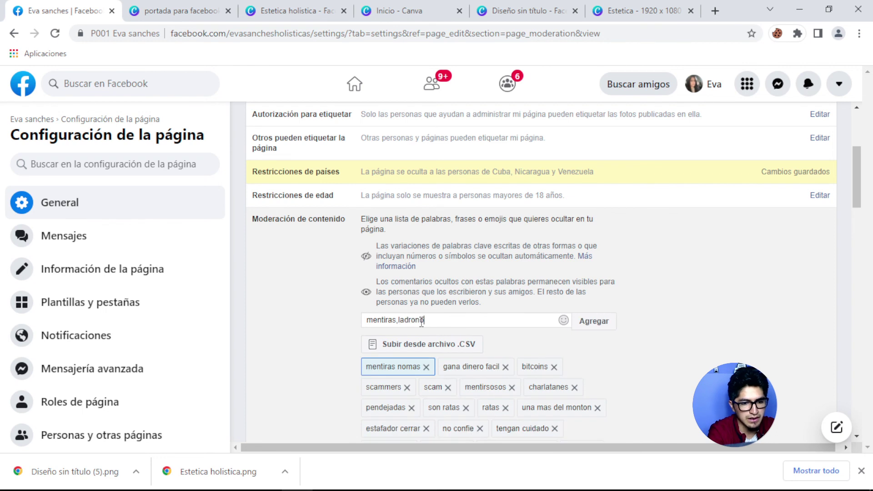
pyautogui.press('BackSpace')
pyautogui.press('BackSpace')
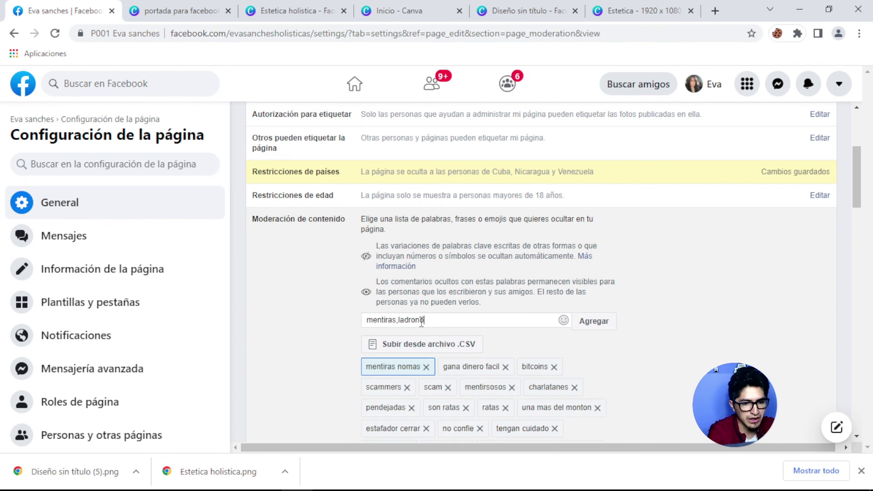
pyautogui.write('ones')
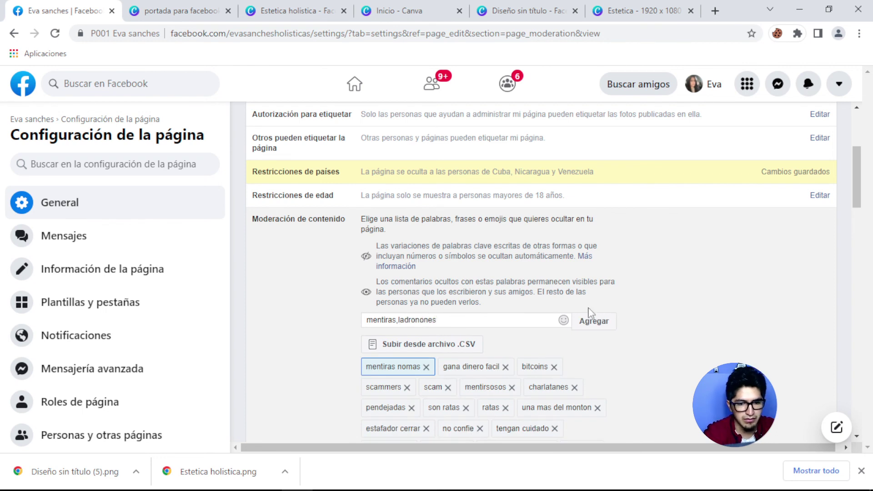
pyautogui.click(589, 322)
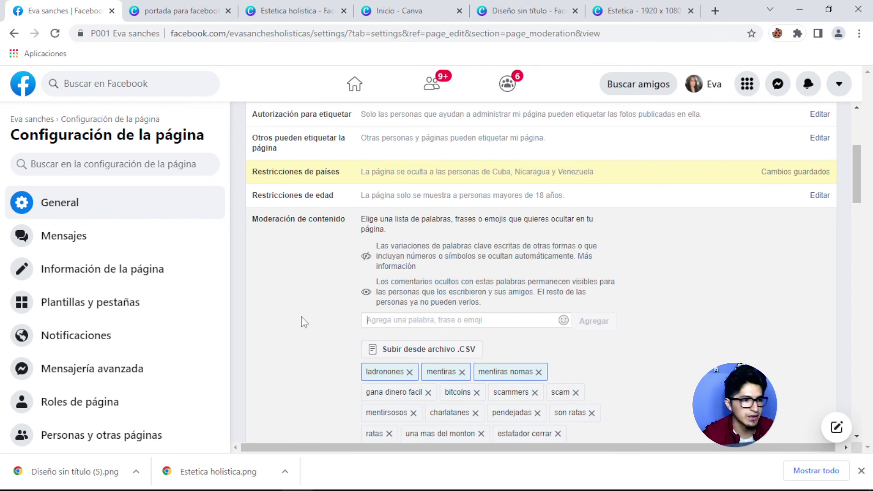
# Save the content moderation settings with the updated hidden-word list.
pyautogui.scroll(-1, 509, 343)
pyautogui.scroll(2, 510, 345)
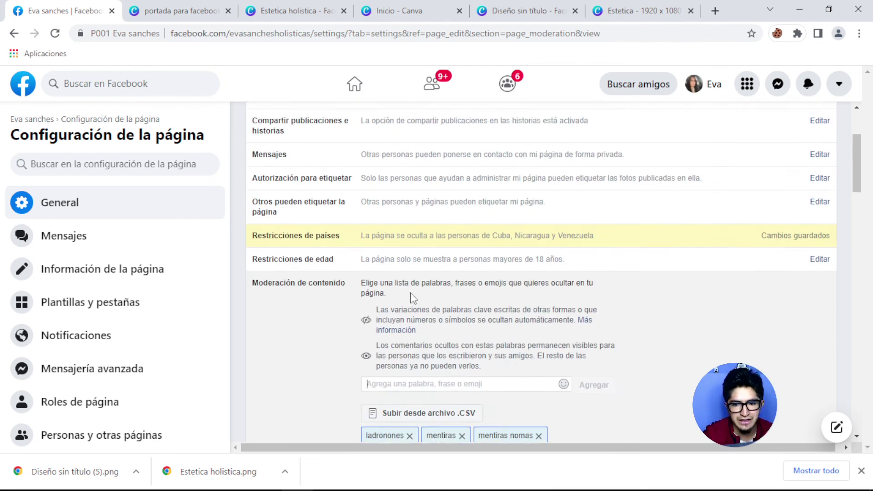
pyautogui.scroll(1, 411, 297)
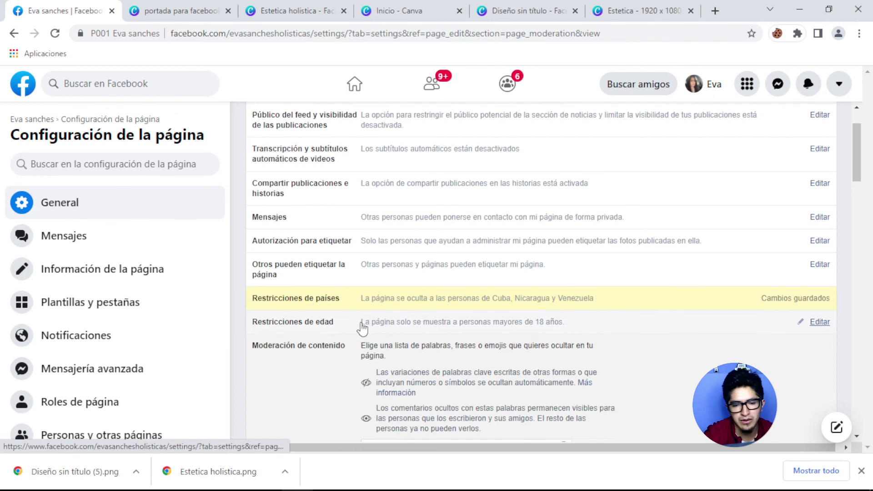
pyautogui.scroll(-10, 361, 322)
pyautogui.scroll(-10, 362, 326)
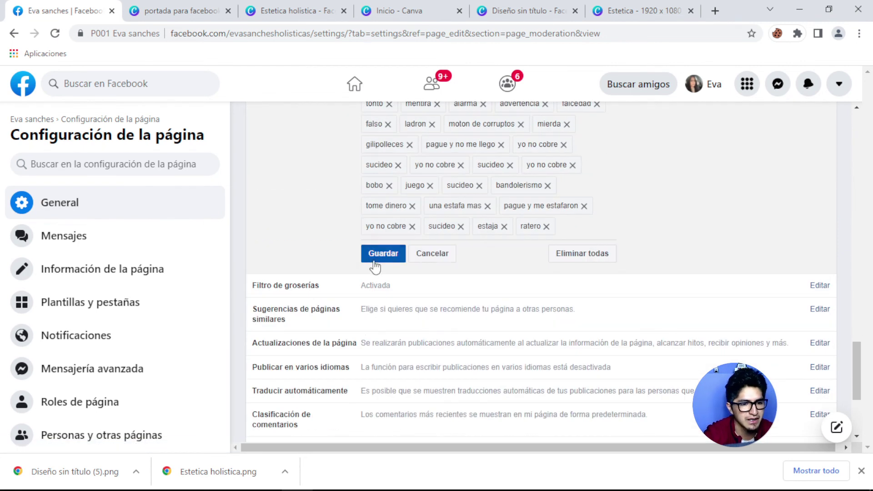
pyautogui.click(376, 258)
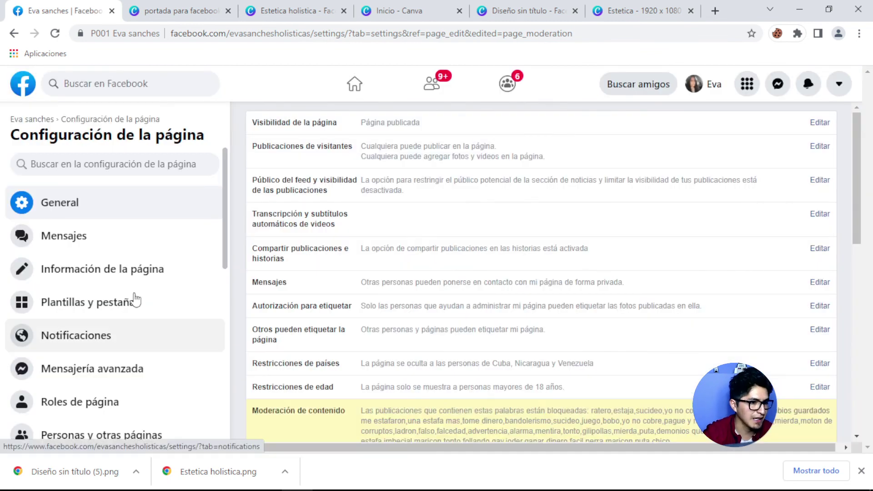
# Open Información de la página and review the name, description and categories Spa, Publicidad/marketing, Estudio de yoga.
pyautogui.click(108, 275)
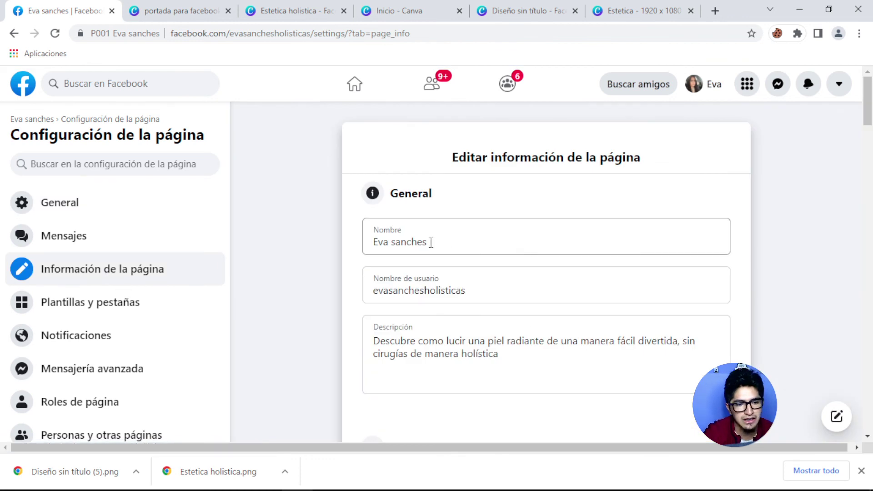
pyautogui.moveTo(436, 242); pyautogui.dragTo(366, 241)
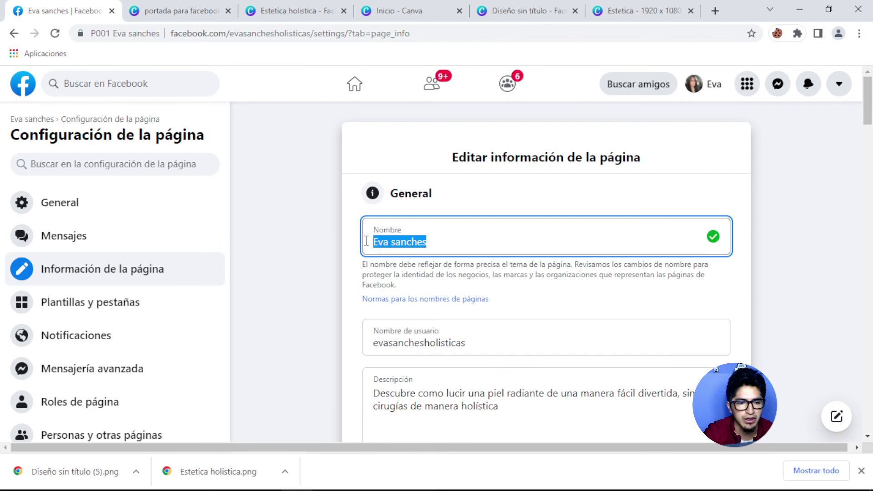
pyautogui.click(472, 249)
pyautogui.scroll(-1, 455, 273)
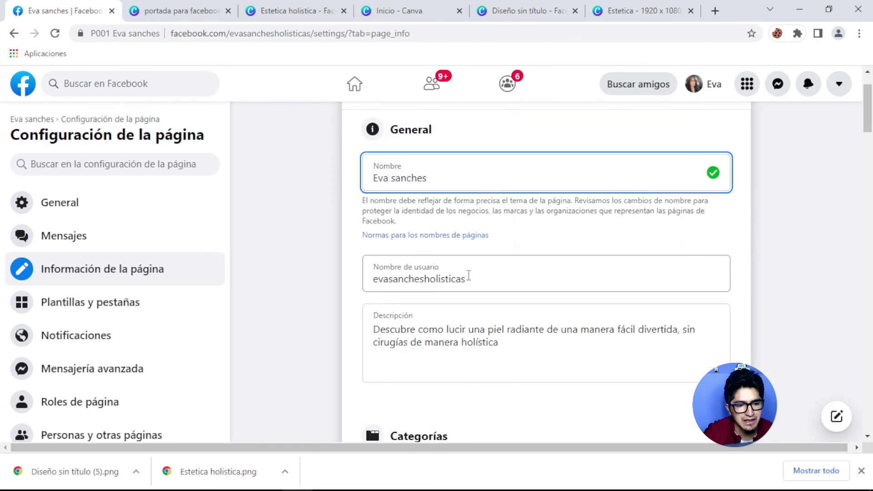
pyautogui.scroll(-1, 469, 275)
pyautogui.doubleClick(439, 278)
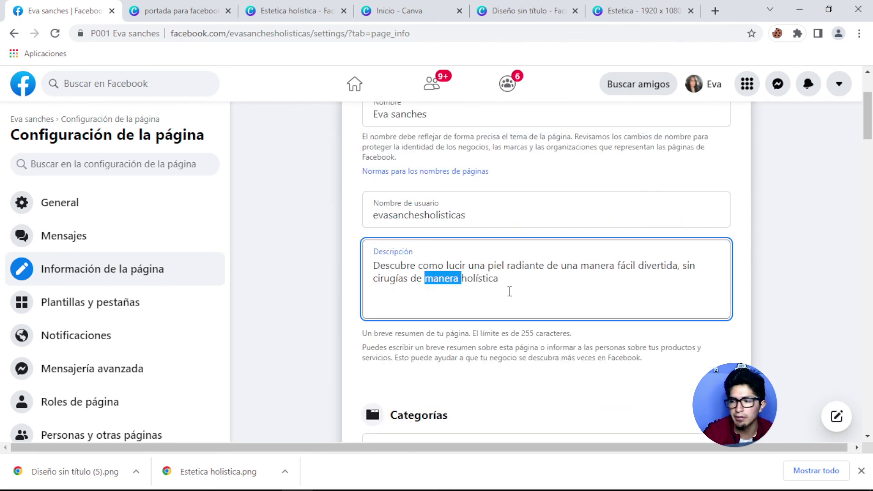
pyautogui.click(521, 278)
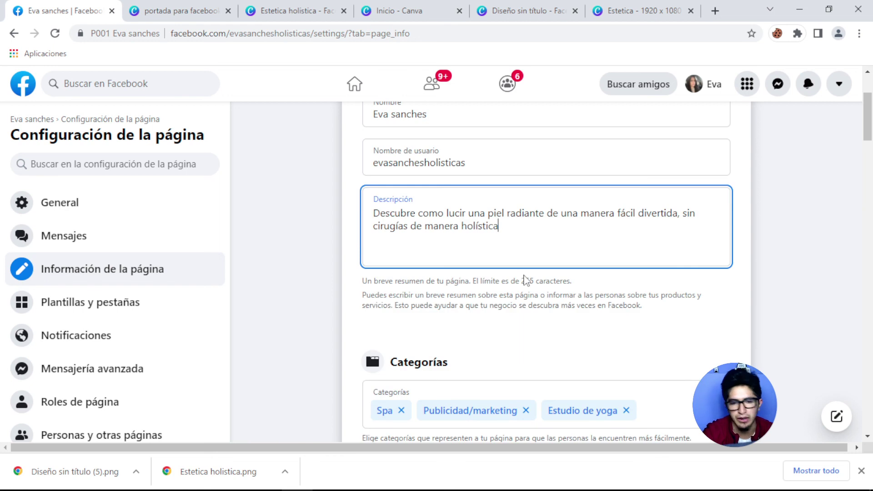
pyautogui.scroll(-2, 527, 280)
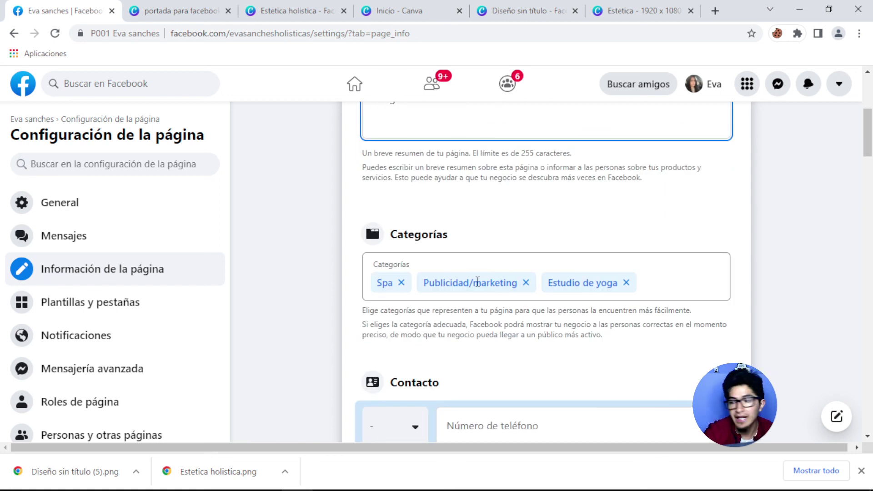
pyautogui.scroll(-2, 480, 282)
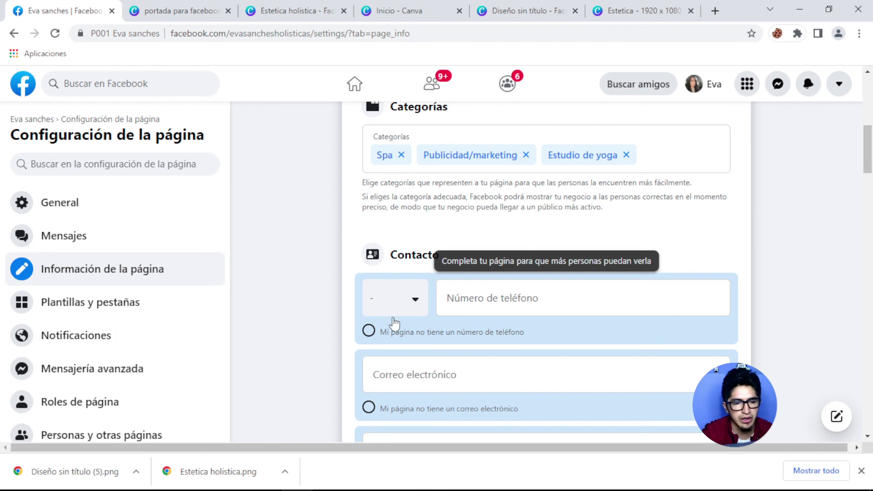
# Mark the page as having no phone number and no e-mail address.
pyautogui.click(369, 334)
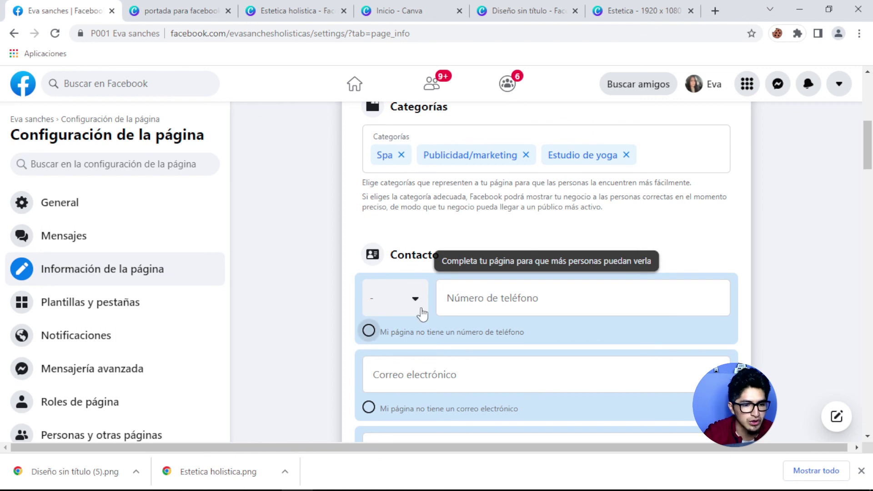
pyautogui.scroll(-2, 455, 273)
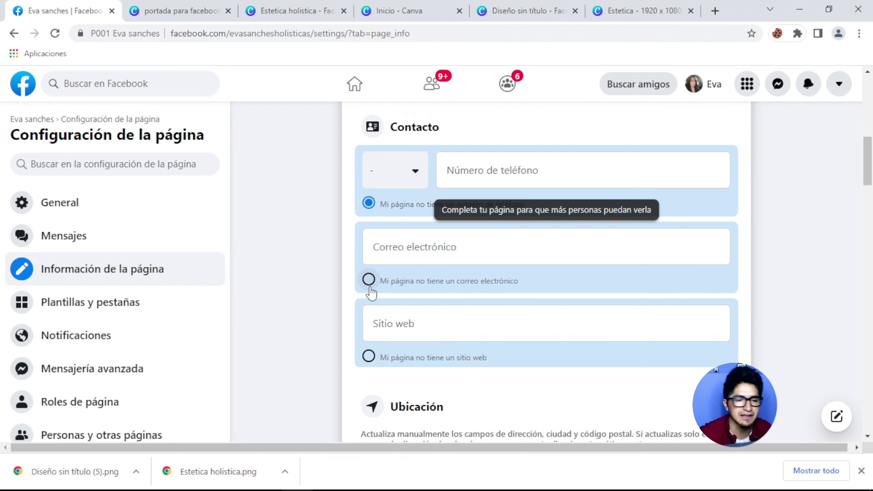
pyautogui.click(369, 279)
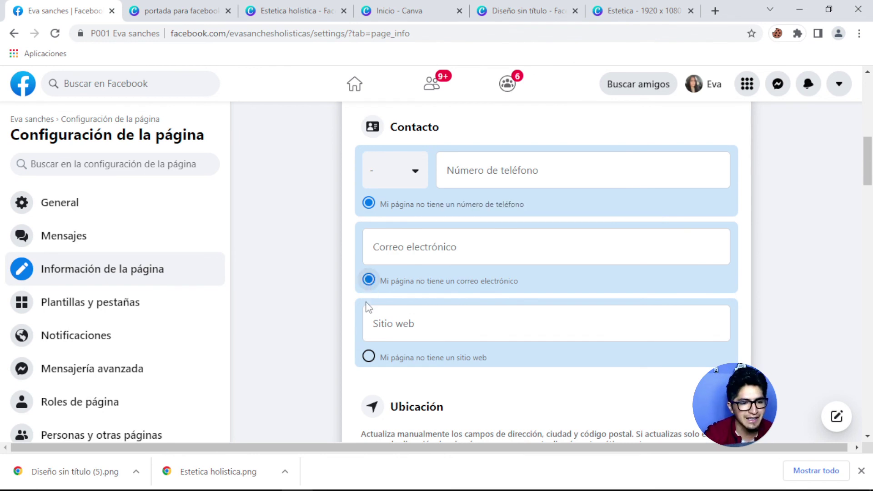
pyautogui.click(408, 324)
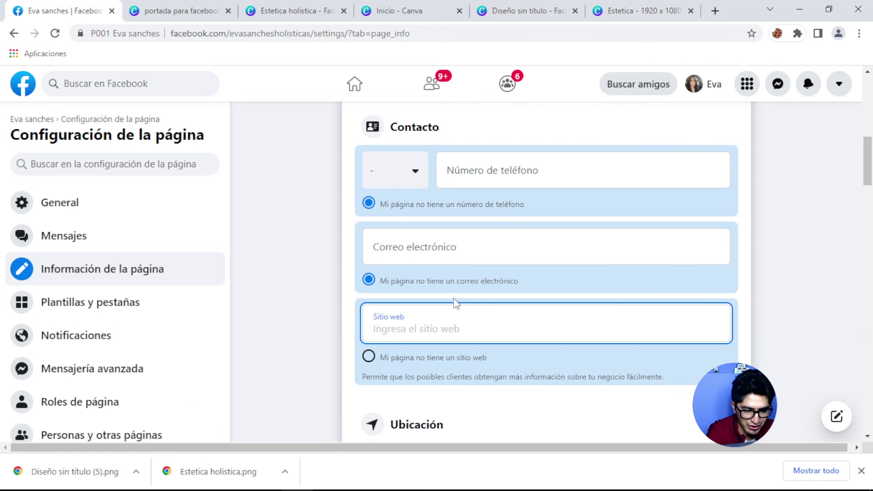
pyautogui.write('https')
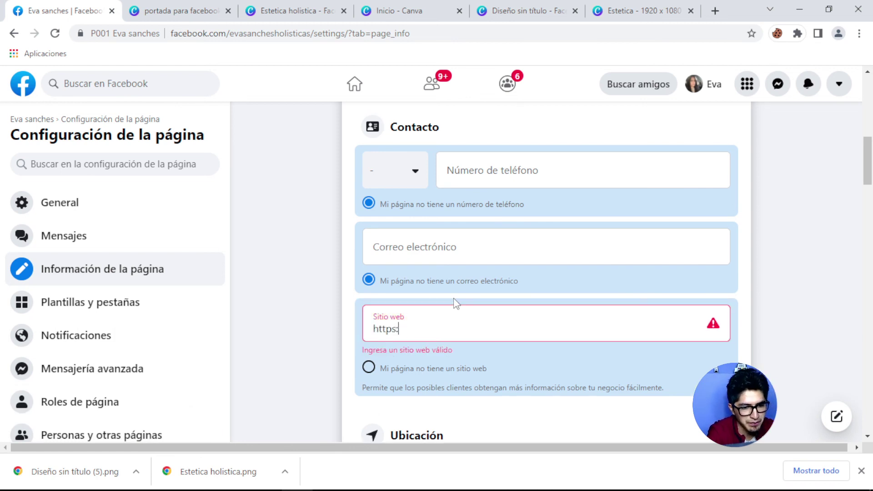
pyautogui.write('://tusi')
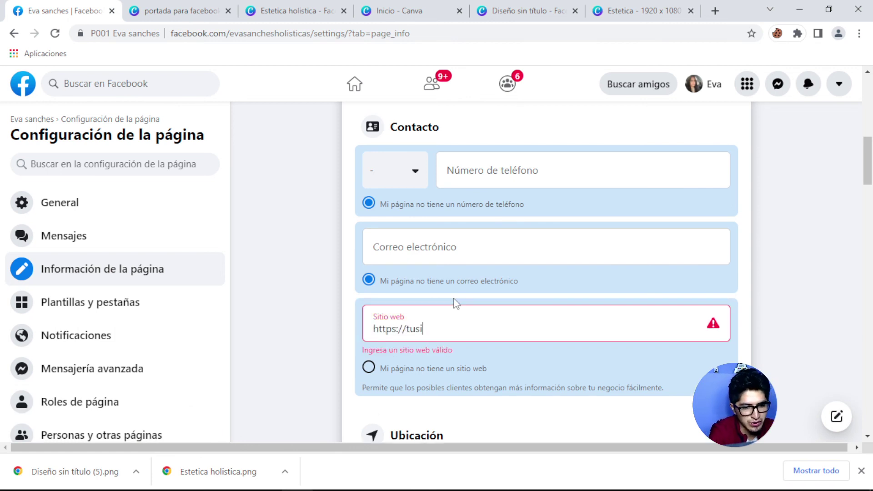
pyautogui.write('ti')
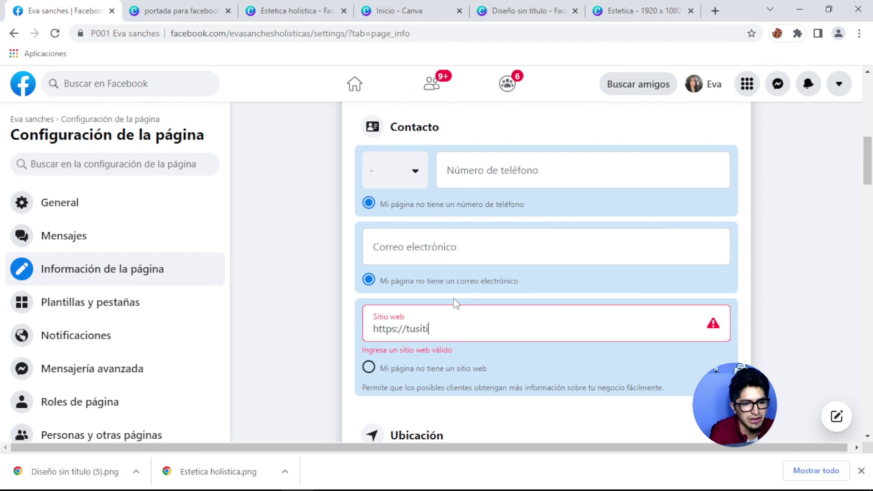
pyautogui.write('woweb/')
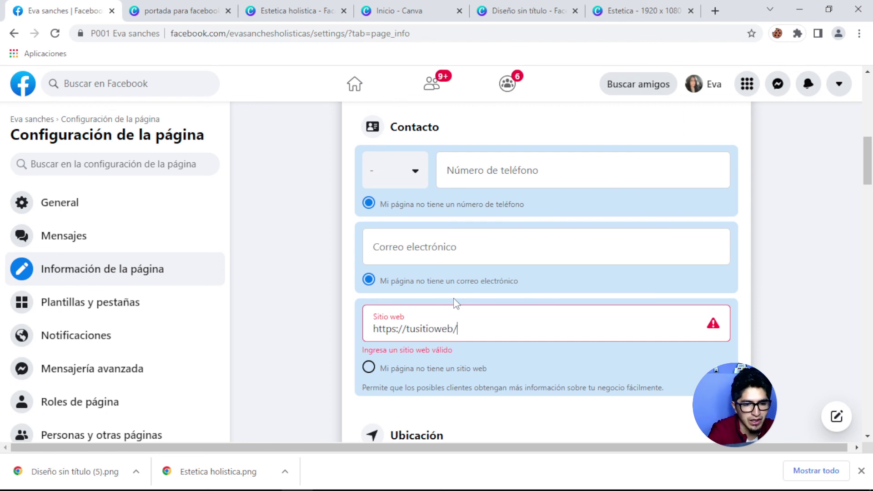
pyautogui.write('quiz')
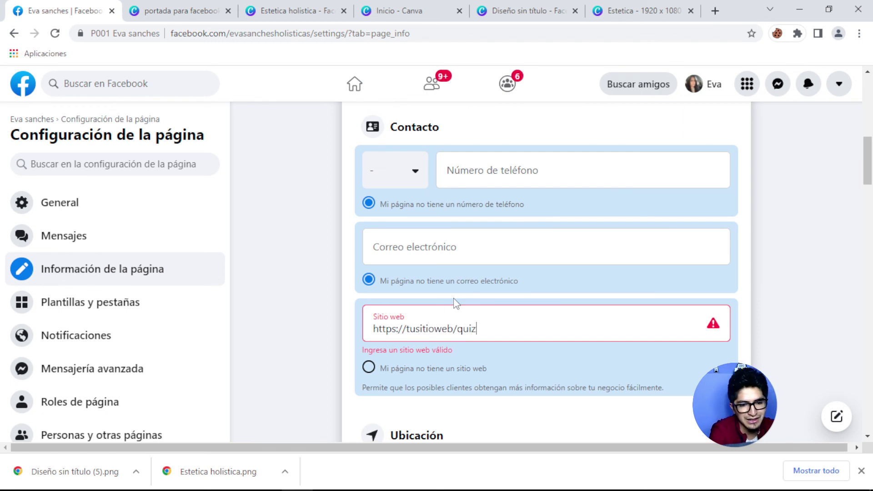
pyautogui.write('1')
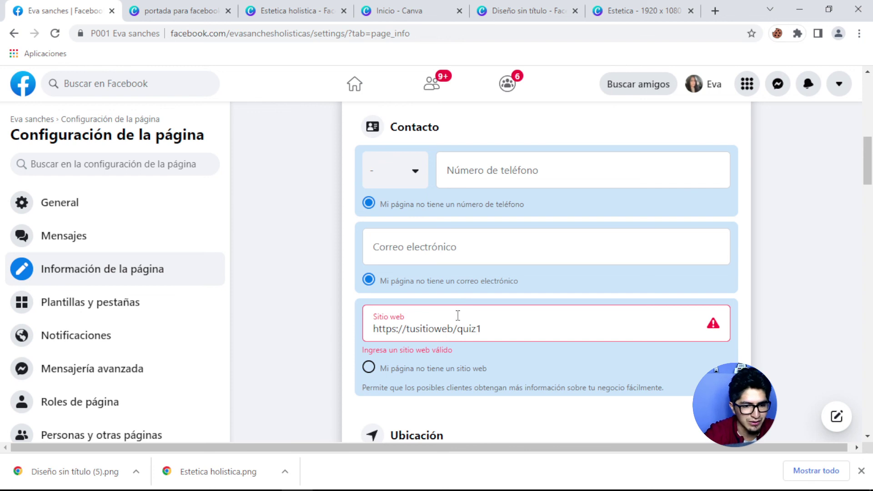
pyautogui.click(455, 328)
pyautogui.write('.co')
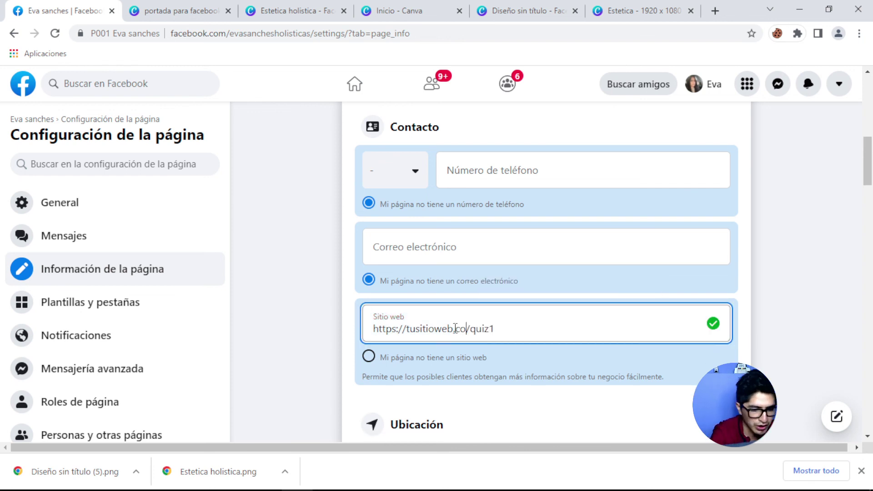
pyautogui.write('m')
pyautogui.scroll(-3, 501, 275)
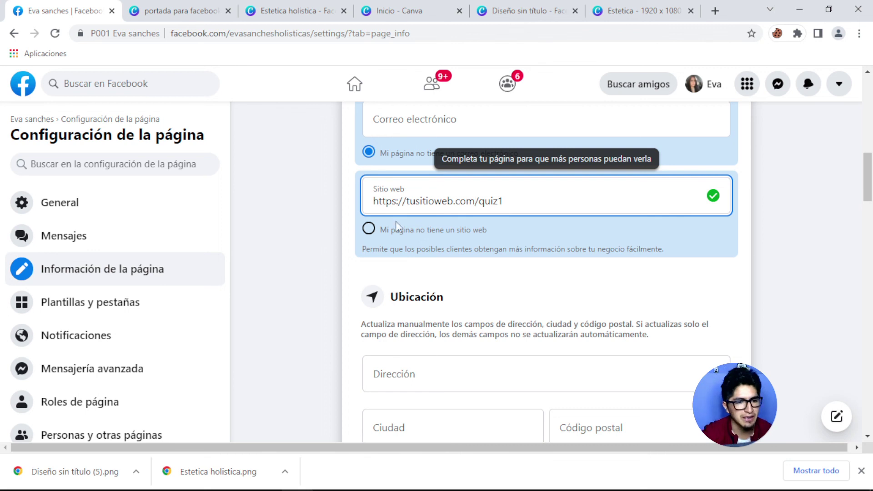
# Confirm the website entry and mark the page as having no location.
pyautogui.click(468, 296)
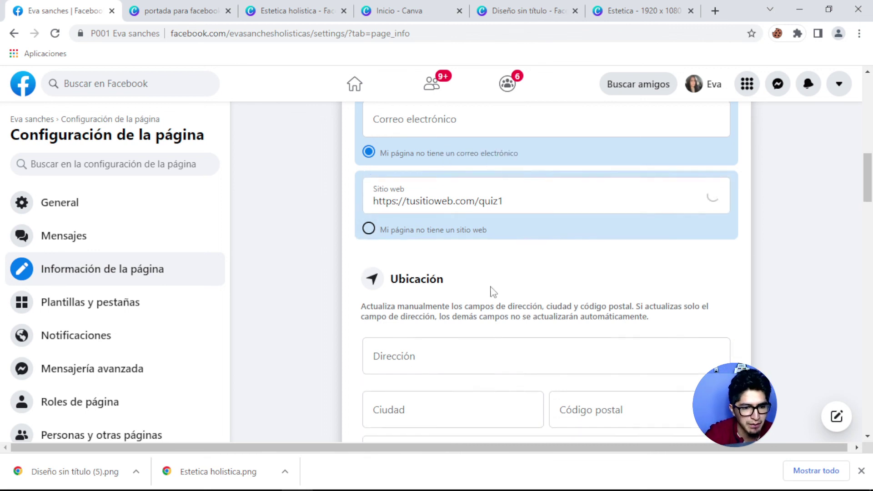
pyautogui.scroll(-3, 477, 291)
pyautogui.scroll(-2, 464, 286)
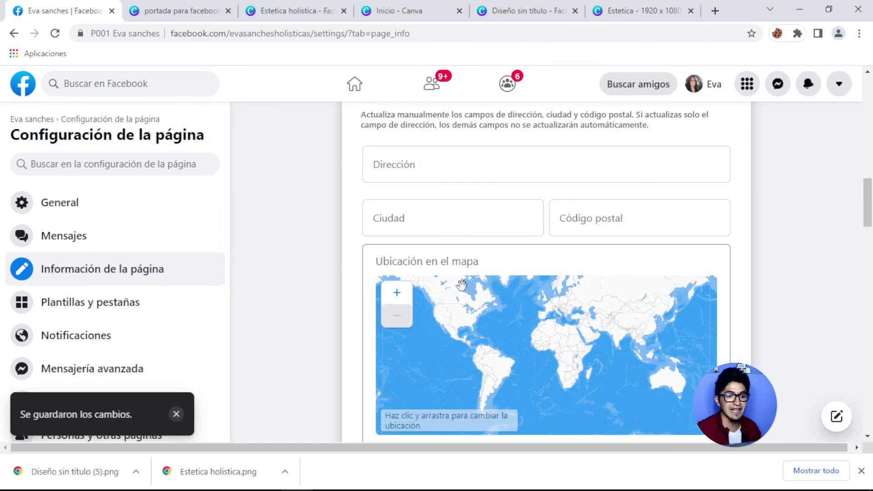
pyautogui.scroll(3, 484, 299)
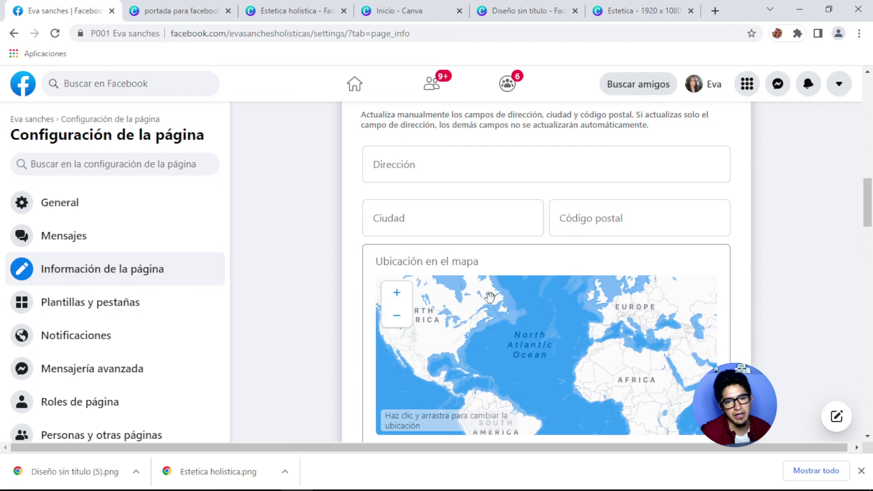
pyautogui.scroll(-3, 516, 205)
pyautogui.scroll(-3, 519, 232)
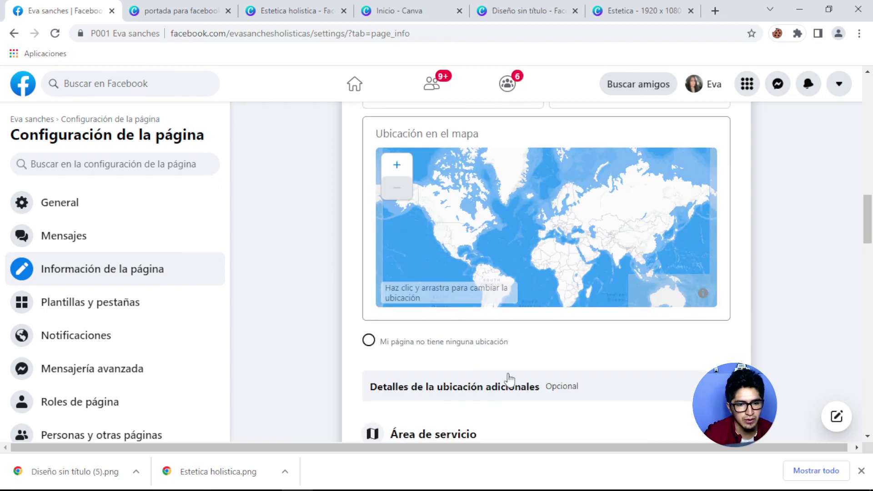
pyautogui.click(368, 339)
# Set the hours to Siempre abierto and mark the business as Opera con normalidad.
pyautogui.scroll(-5, 509, 336)
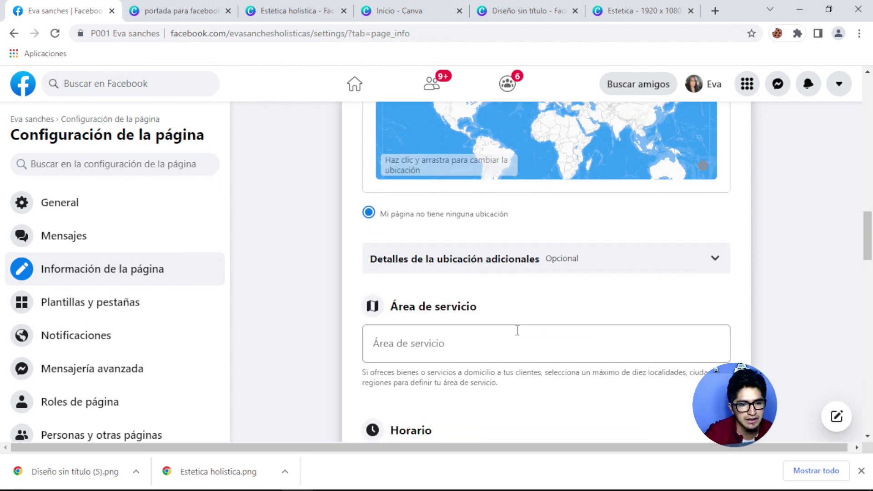
pyautogui.scroll(-4, 493, 317)
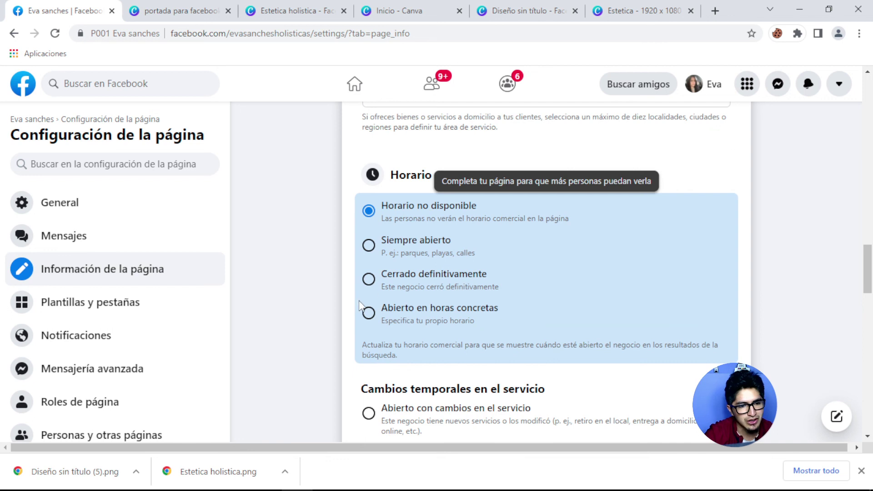
pyautogui.click(369, 245)
pyautogui.scroll(-3, 453, 261)
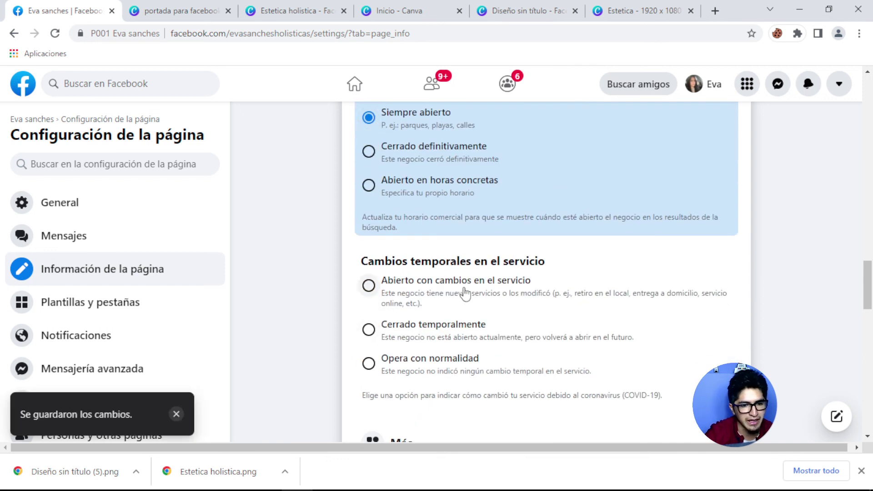
pyautogui.scroll(-2, 519, 282)
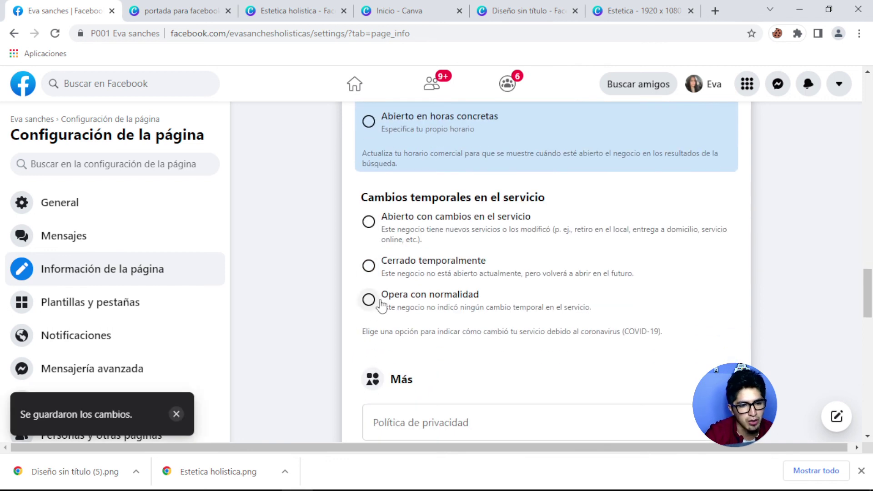
pyautogui.click(369, 300)
pyautogui.scroll(-10, 422, 304)
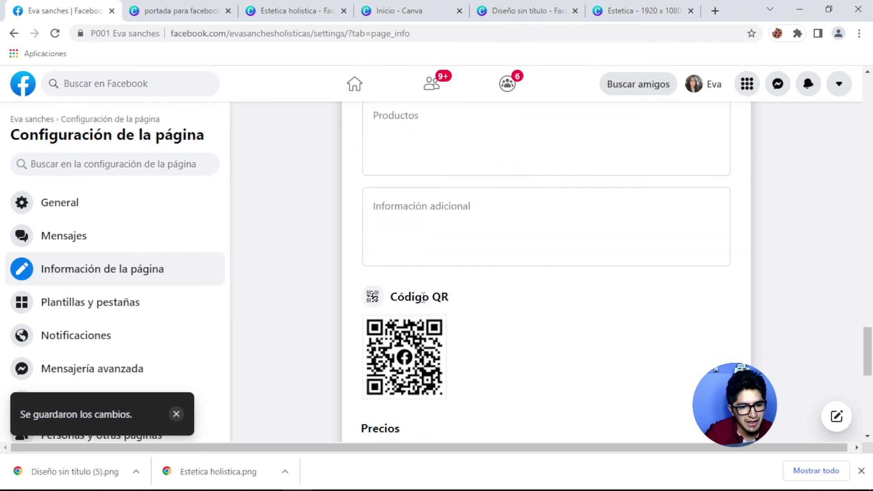
pyautogui.scroll(-5, 424, 298)
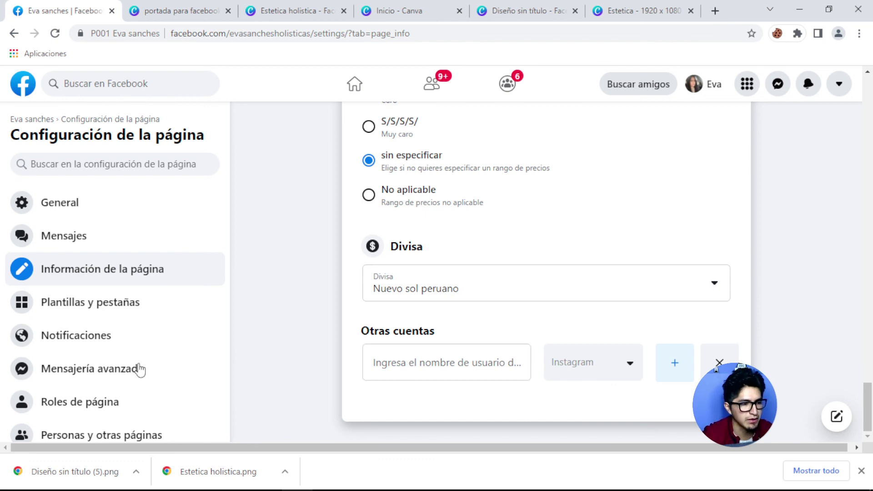
pyautogui.click(89, 407)
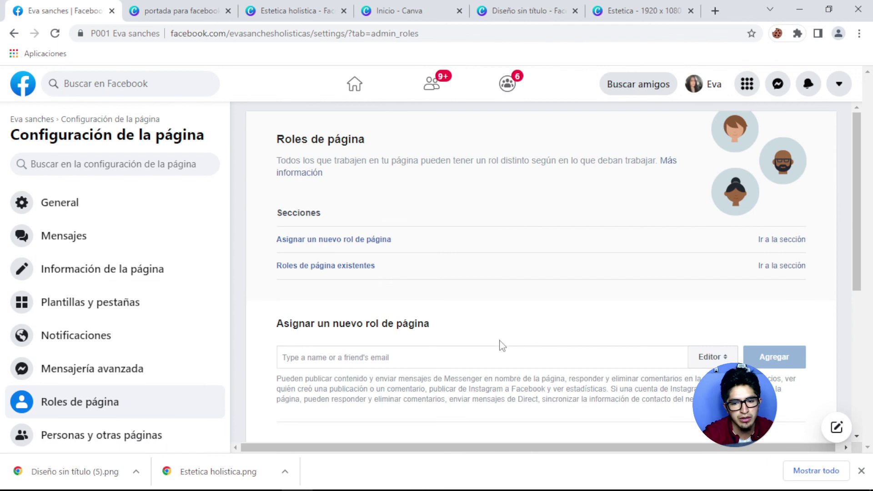
# Enter the person's username in the new page-role field, keeping the Editor role.
pyautogui.click(423, 355)
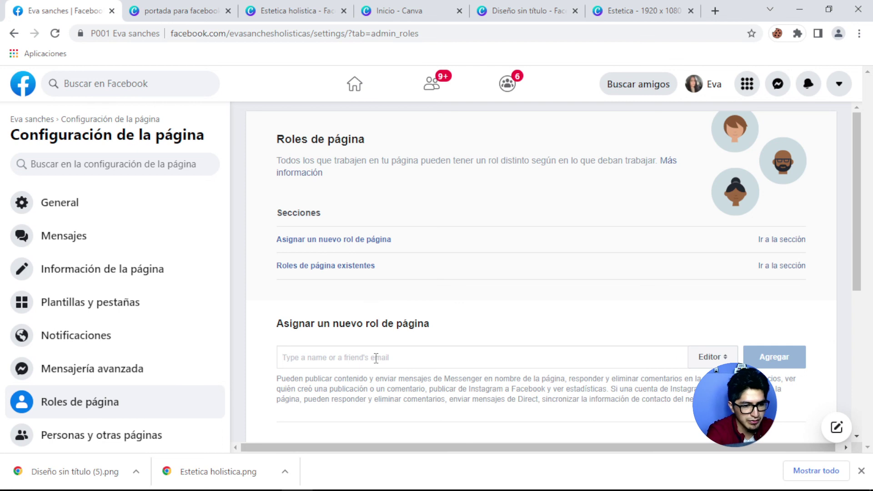
pyautogui.write('pelli')
pyautogui.press('BackSpace')
pyautogui.press('BackSpace')
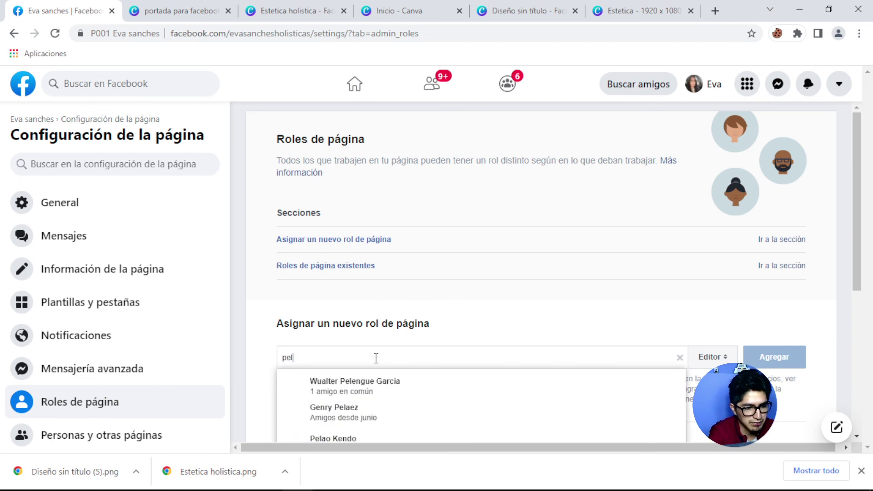
pyautogui.write('itoluja')
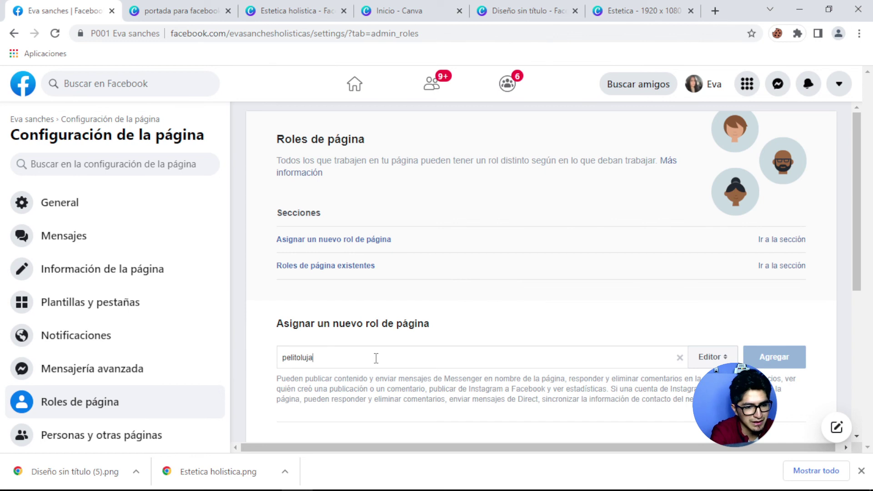
pyautogui.press('BackSpace')
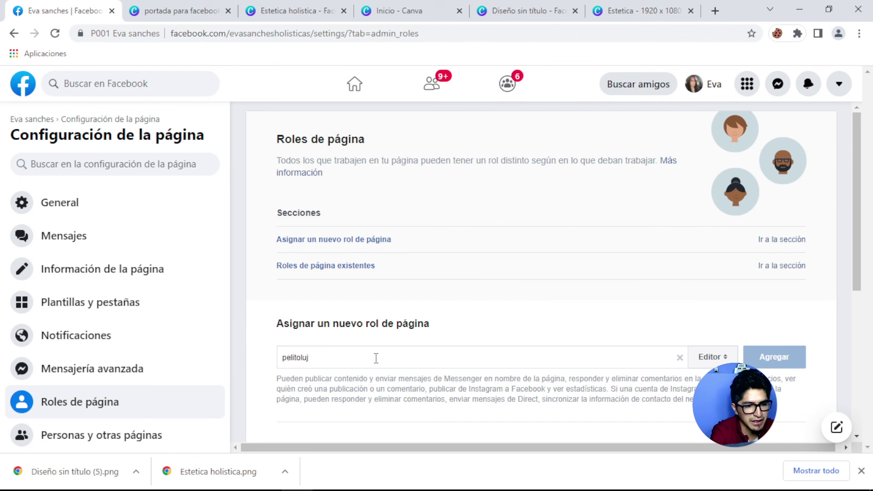
pyautogui.click(712, 359)
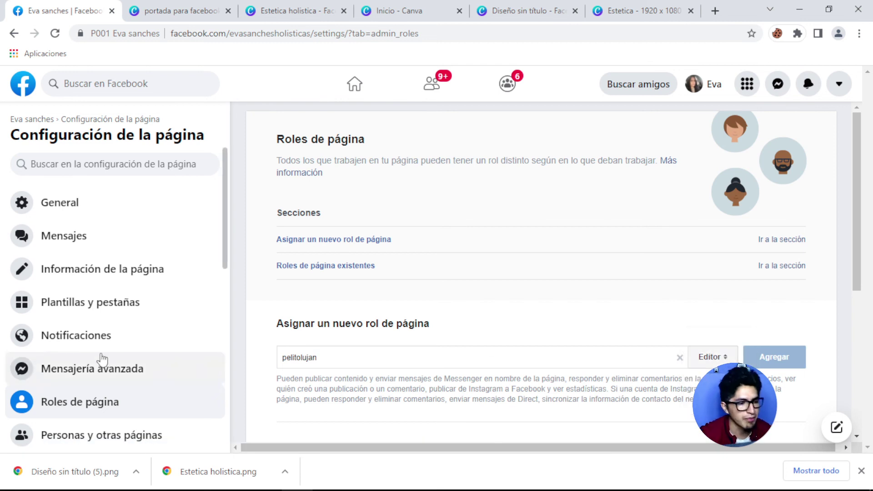
# Return to the spa page's public timeline by stripping '/settings/?tab=admin_roles' from the address.
pyautogui.scroll(-3, 110, 345)
pyautogui.scroll(3, 133, 322)
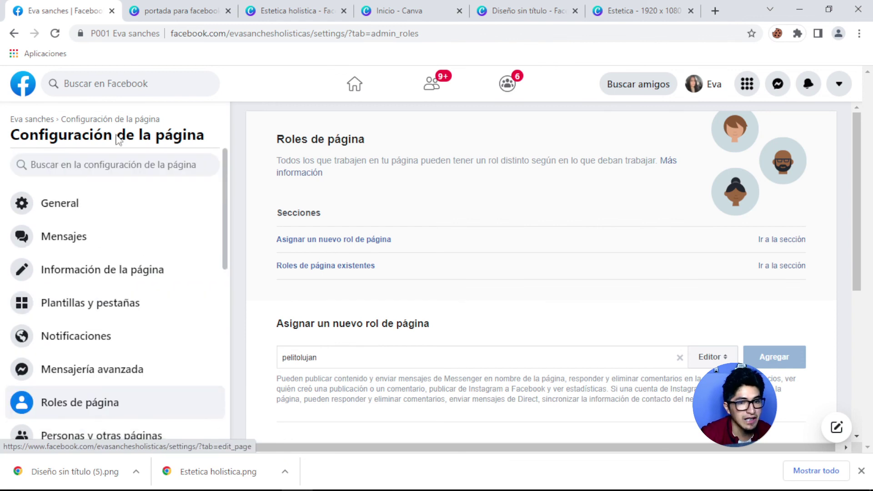
pyautogui.click(62, 205)
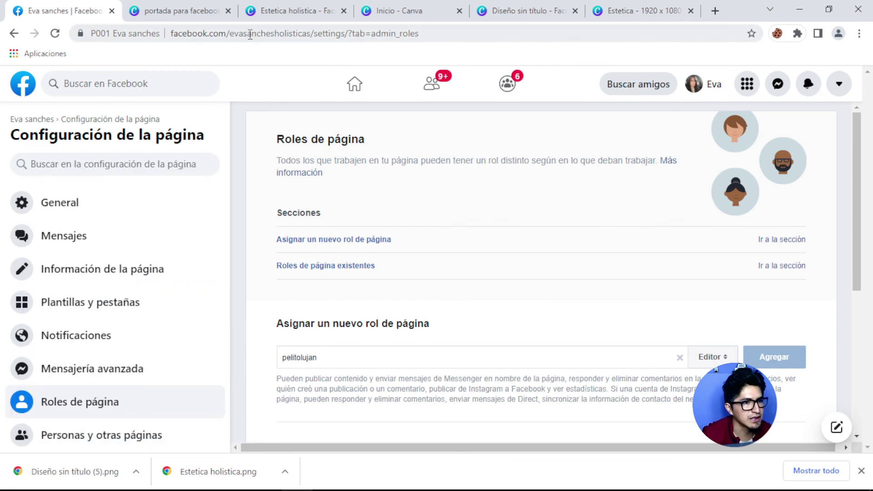
pyautogui.moveTo(314, 33); pyautogui.dragTo(582, 39)
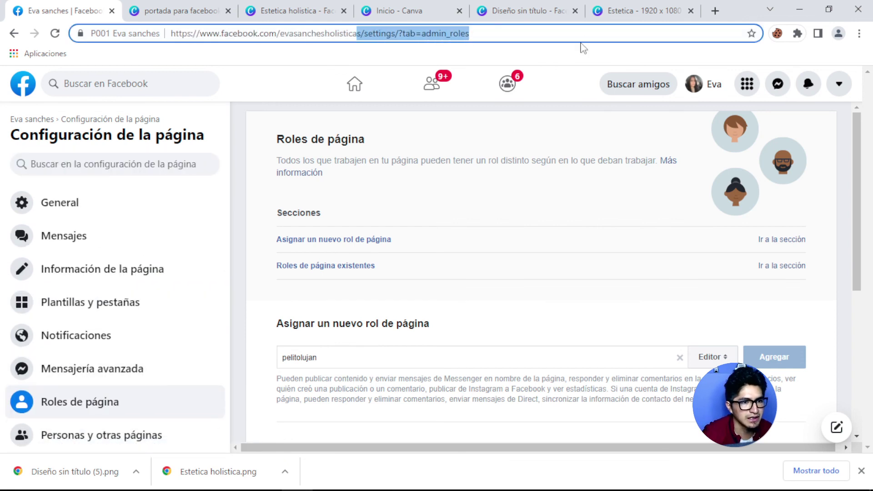
pyautogui.press('BackSpace')
pyautogui.write('sanchesholisticas')
pyautogui.press('Return')
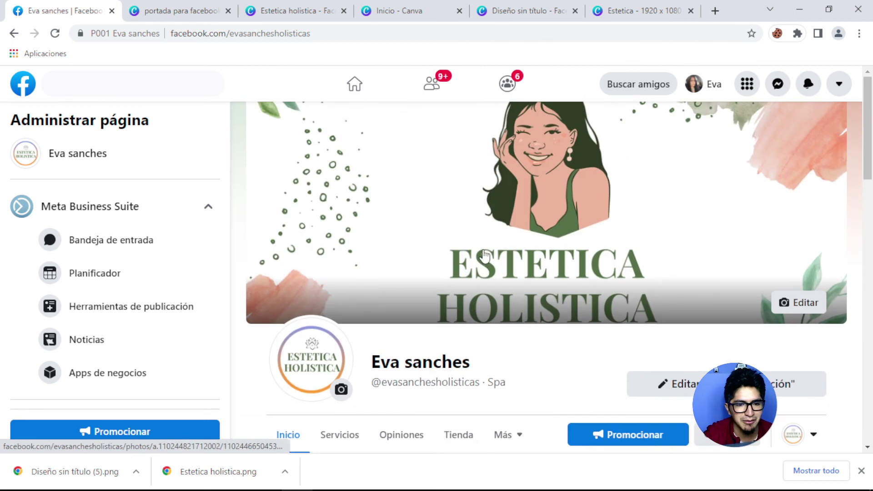
pyautogui.scroll(-4, 540, 238)
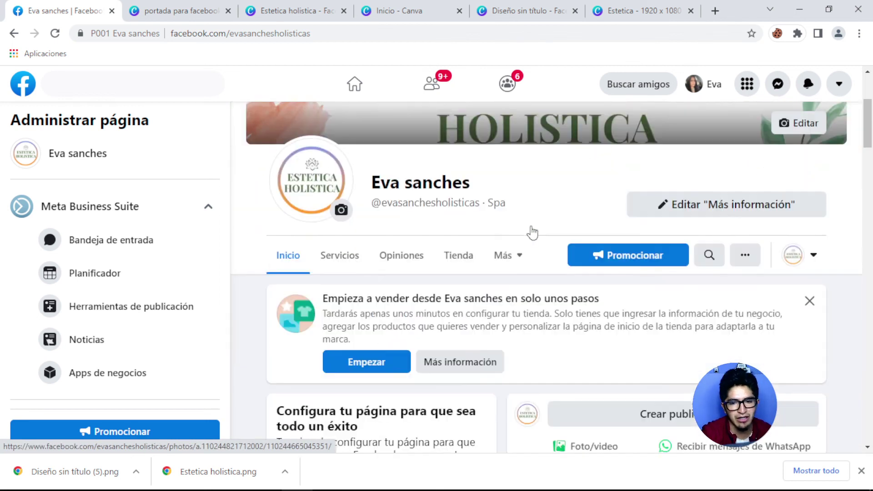
pyautogui.scroll(-3, 712, 203)
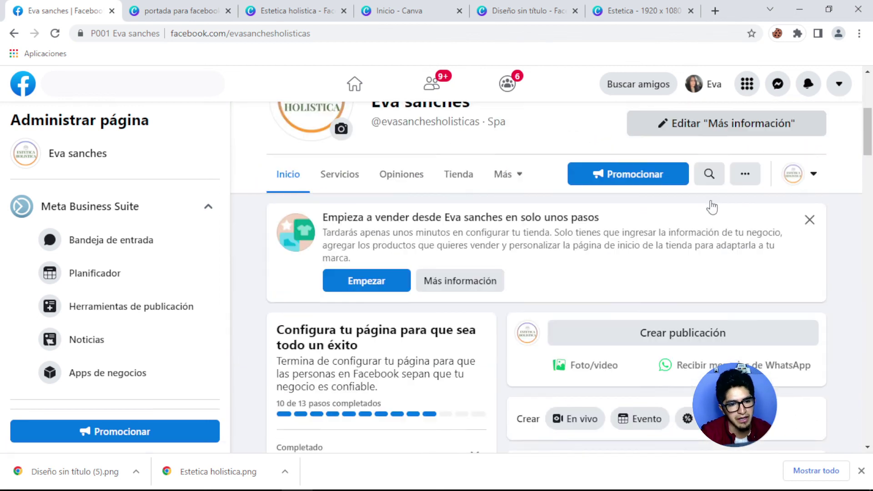
pyautogui.scroll(-3, 640, 273)
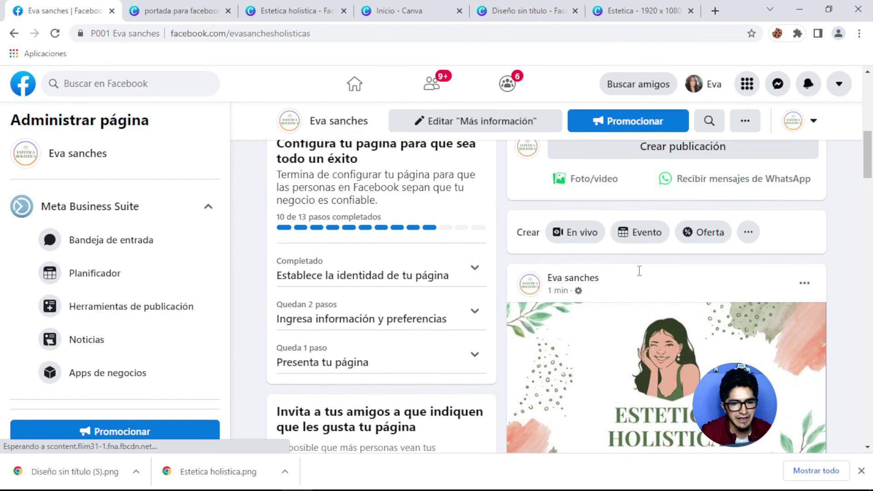
pyautogui.scroll(-8, 640, 278)
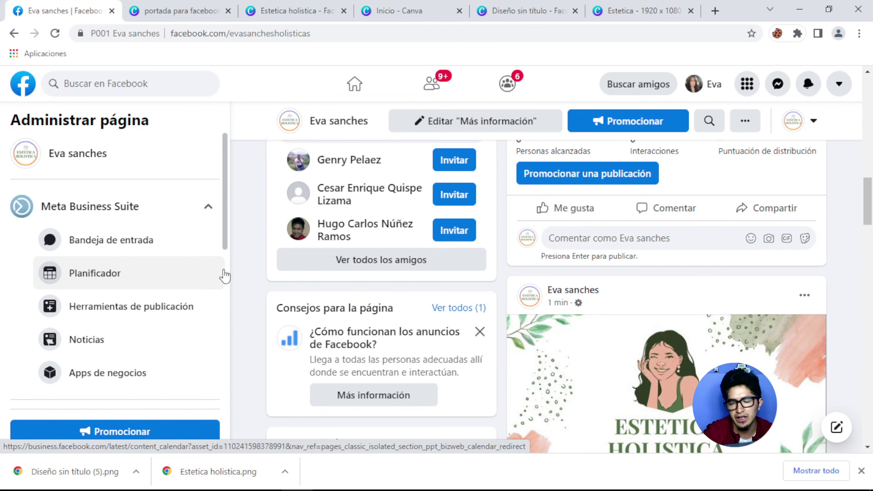
pyautogui.scroll(3, 513, 275)
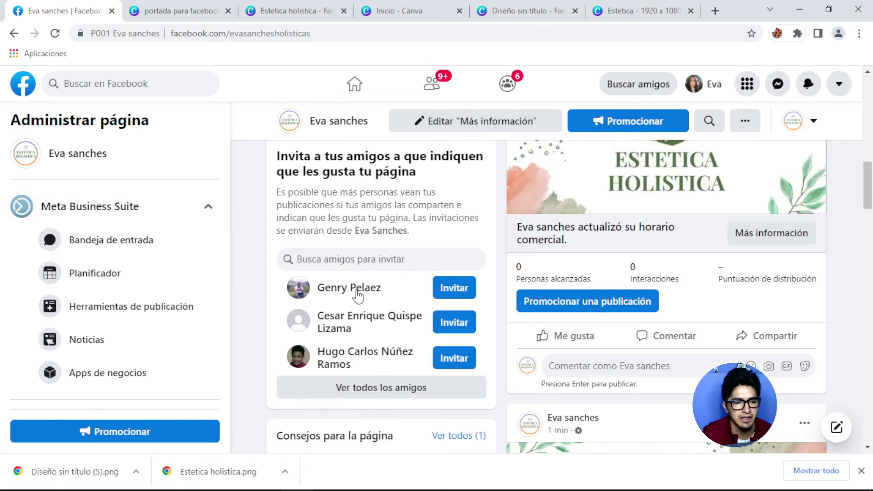
pyautogui.scroll(-3, 360, 296)
pyautogui.scroll(-4, 494, 283)
pyautogui.scroll(2, 493, 289)
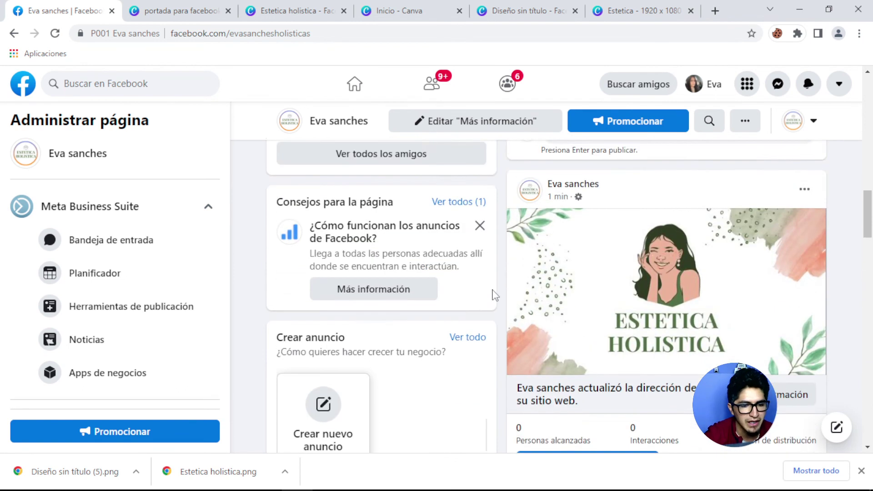
pyautogui.scroll(-5, 505, 300)
pyautogui.scroll(-10, 514, 268)
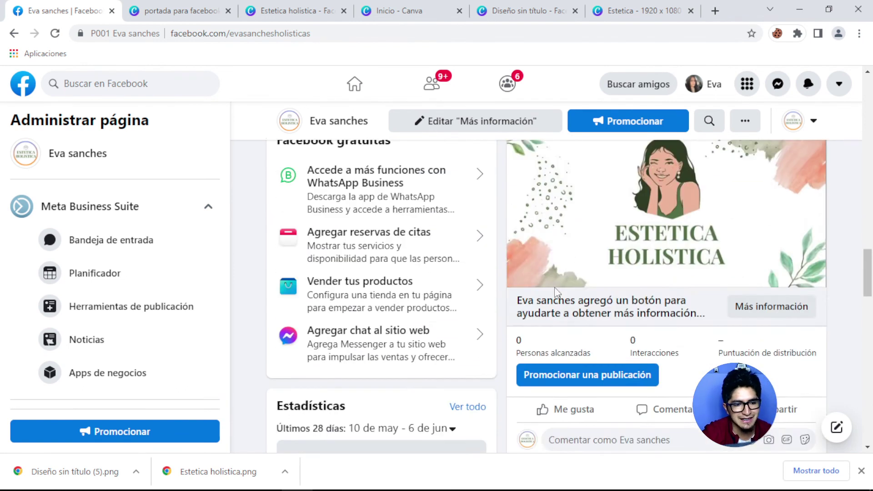
pyautogui.scroll(-4, 626, 271)
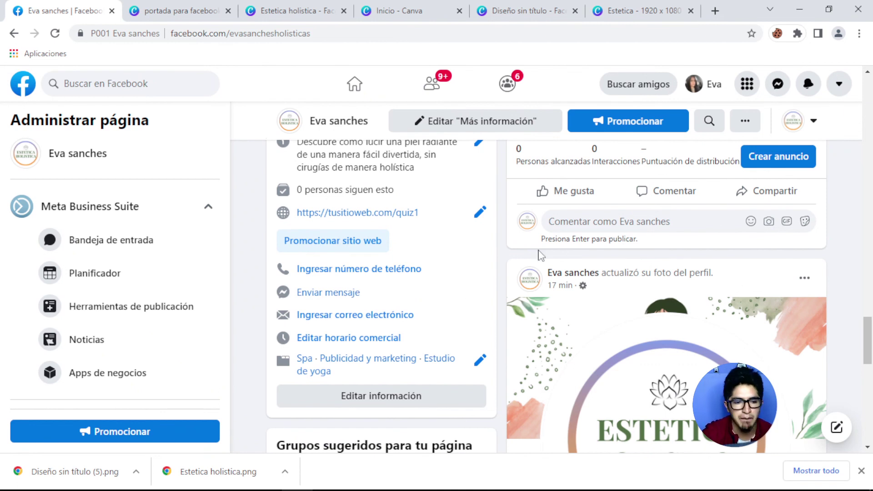
pyautogui.scroll(-7, 540, 254)
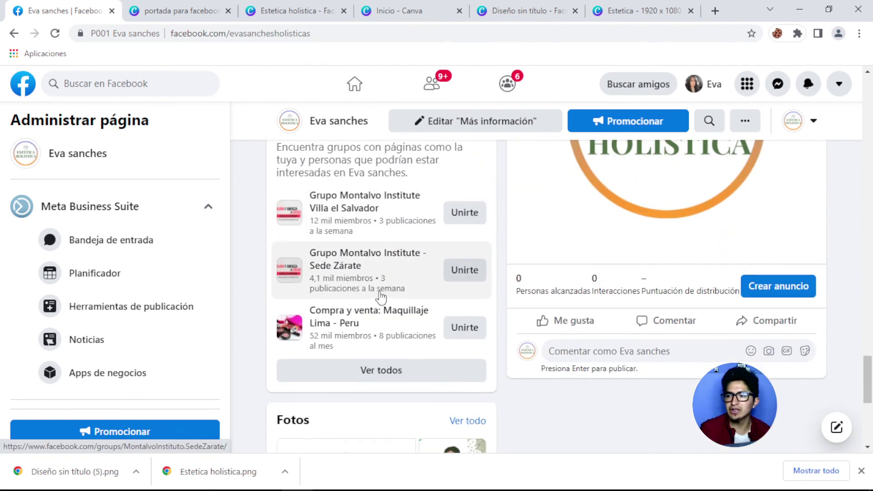